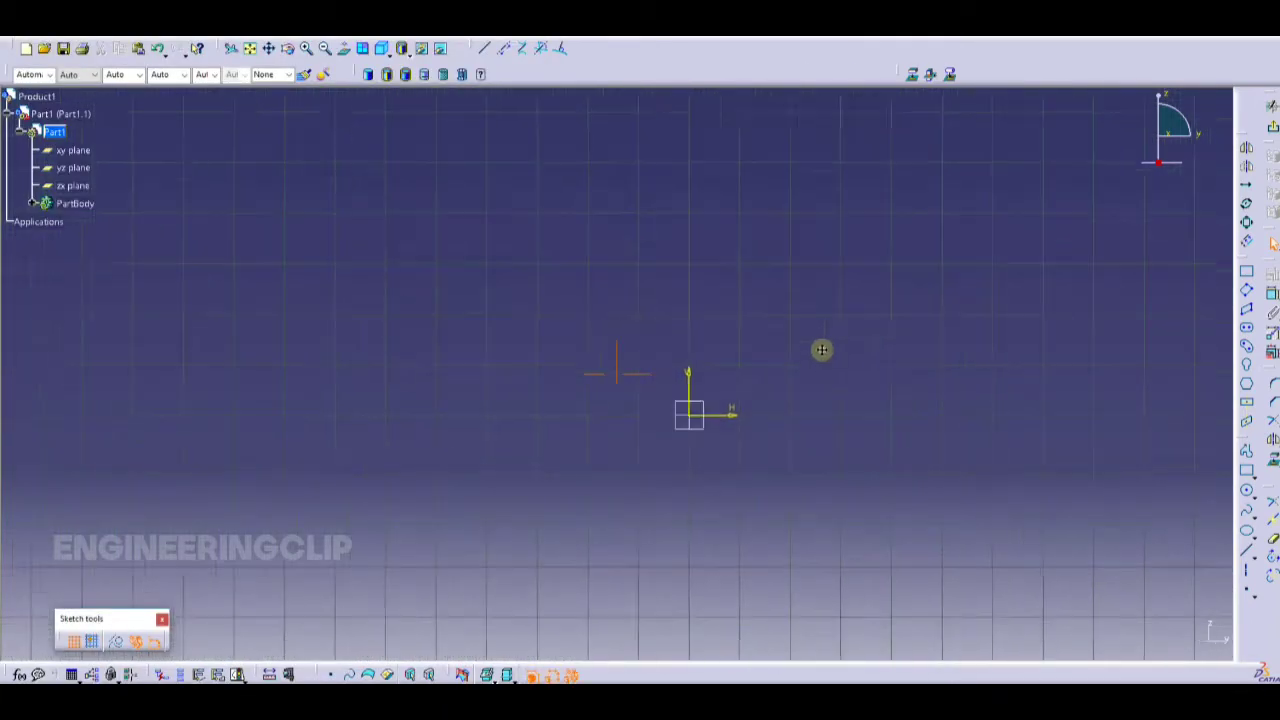
Draw an elongated slot from the origin to a centre up-left, then set its width.
click(697, 424)
click(628, 333)
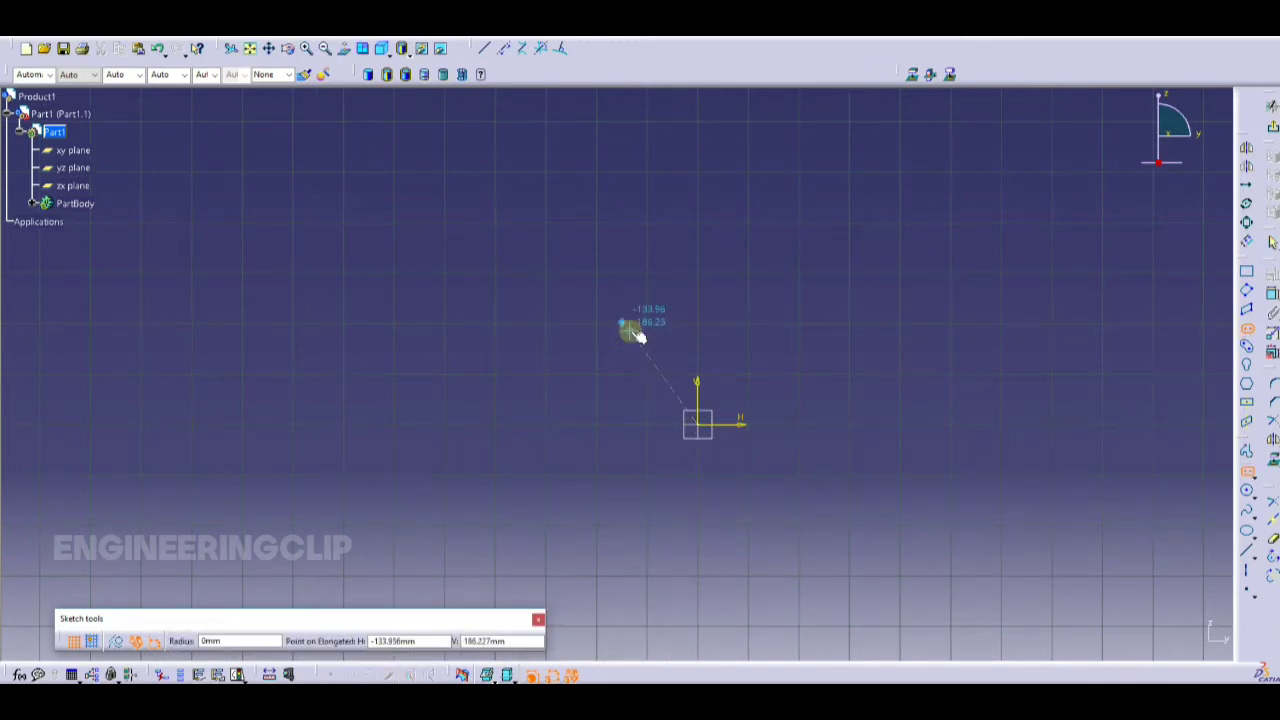
scroll(634, 318, up, 3)
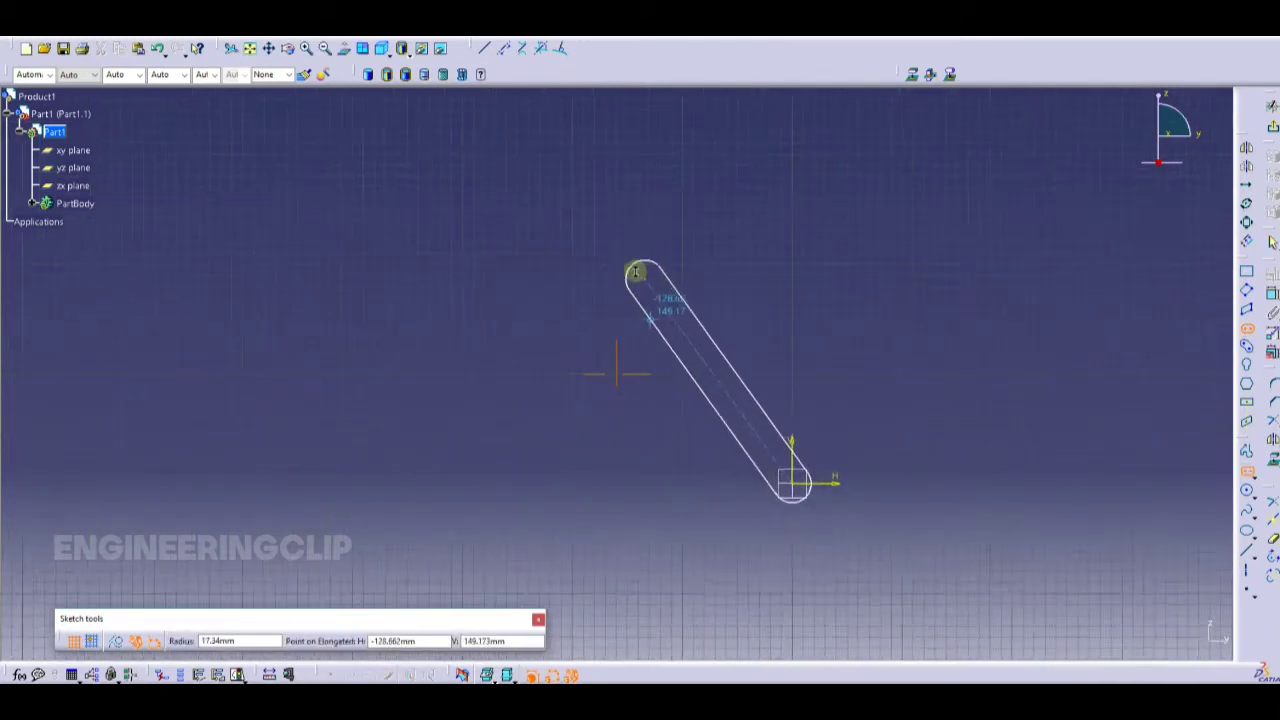
click(647, 255)
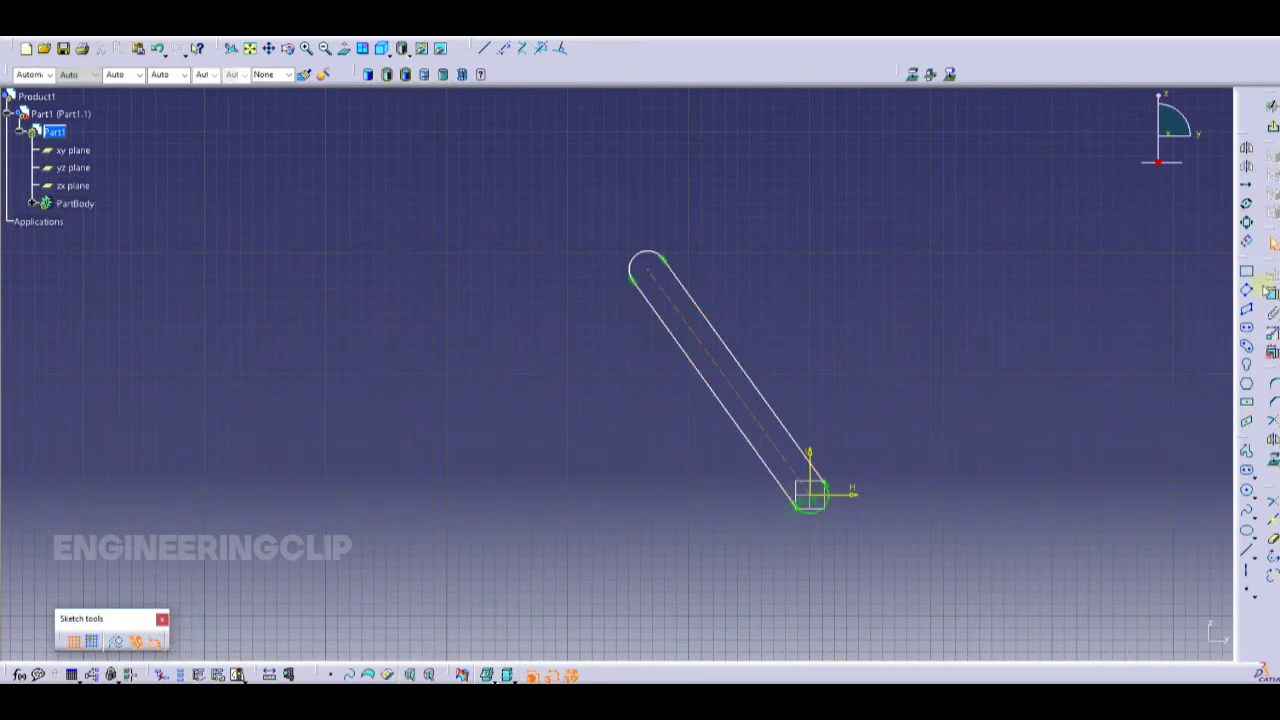
click(735, 383)
Dimension the slot length to 203 mm and its angle to the horizontal axis to 60°.
double_click(784, 337)
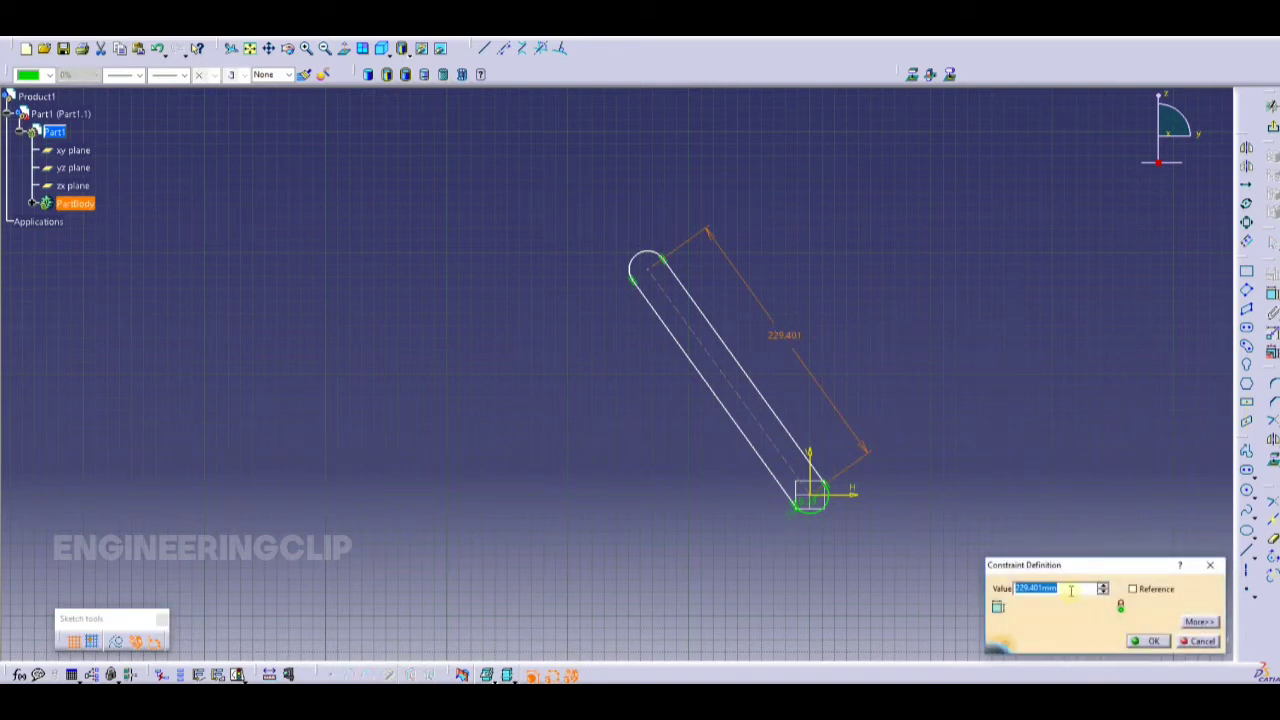
key(Return)
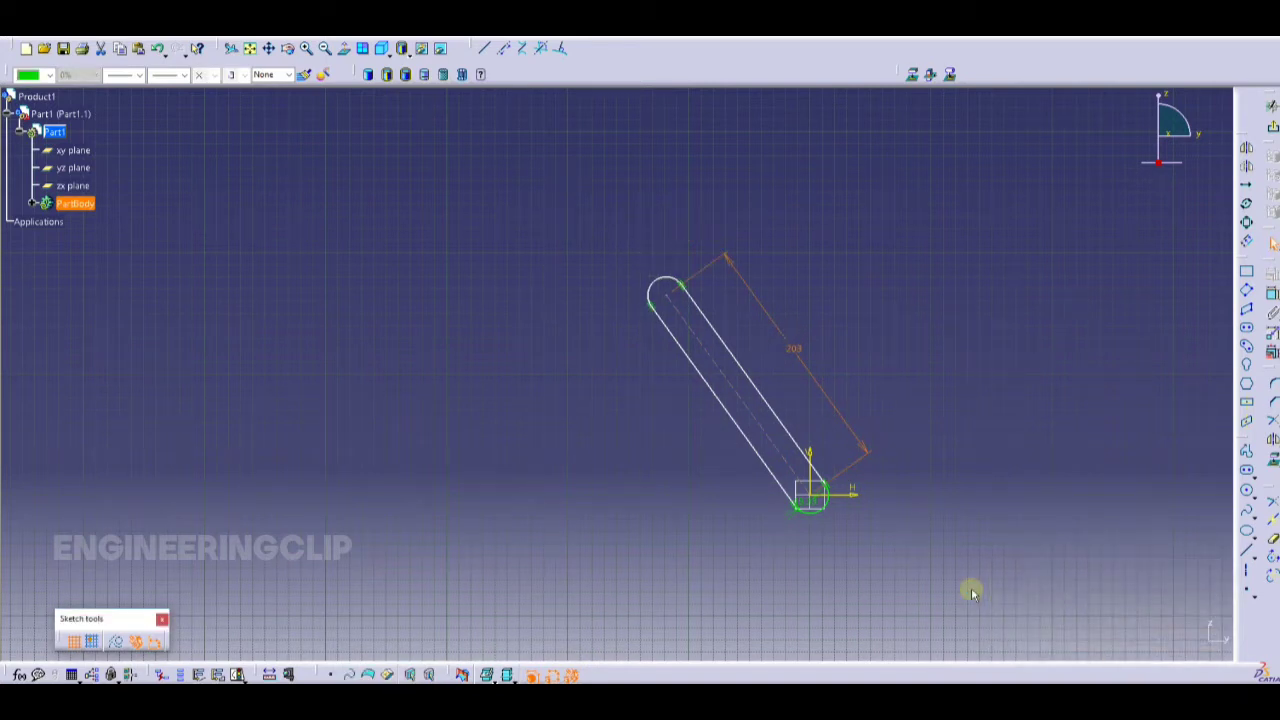
click(984, 454)
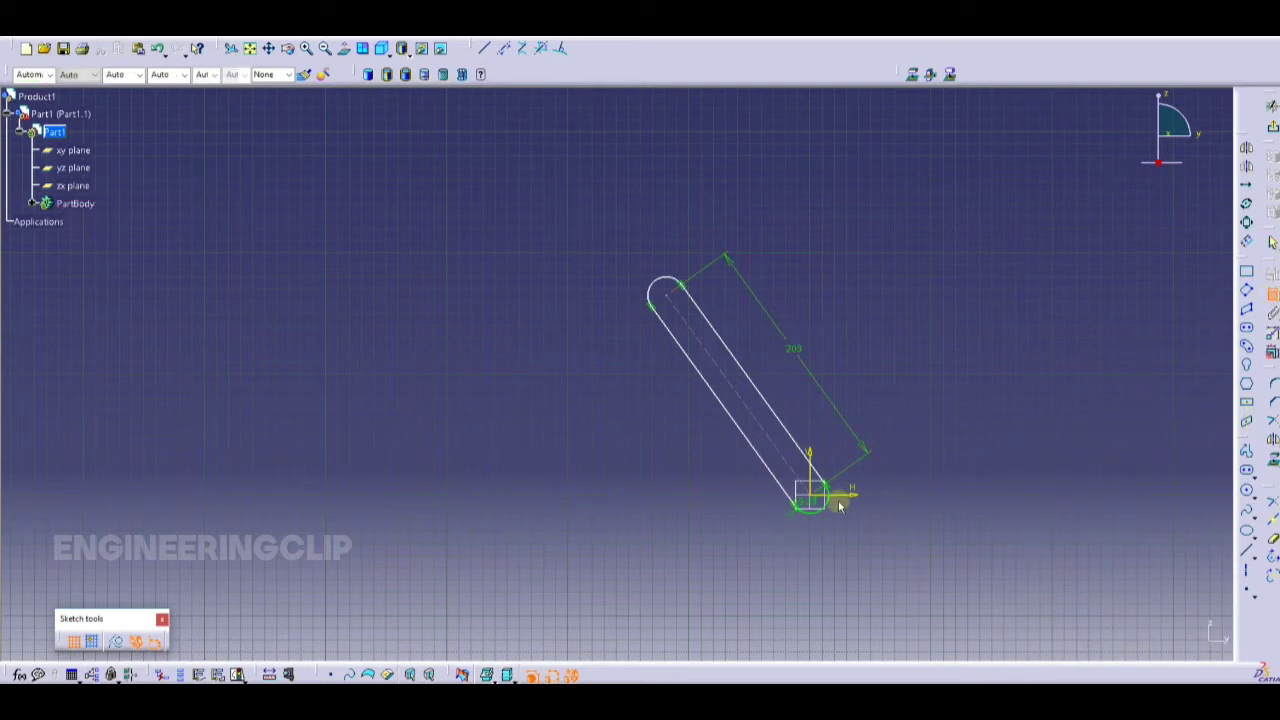
click(765, 435)
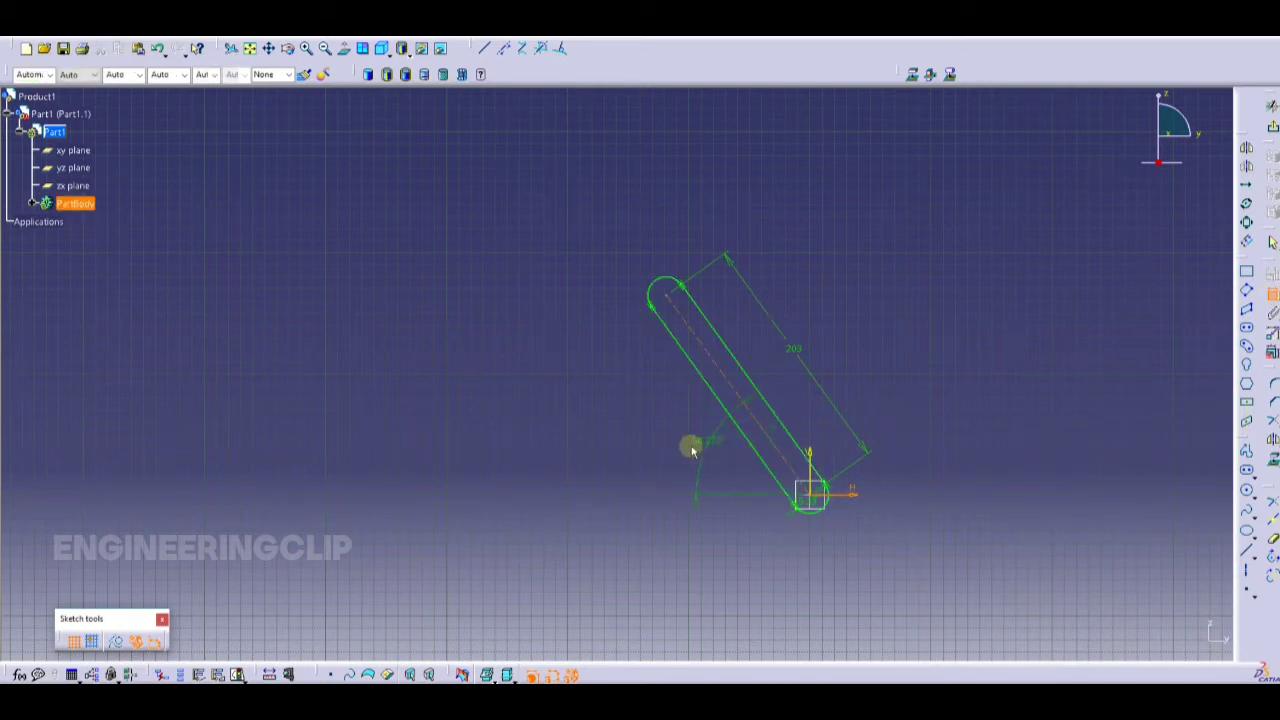
click(720, 490)
click(694, 440)
double_click(695, 445)
text(60)
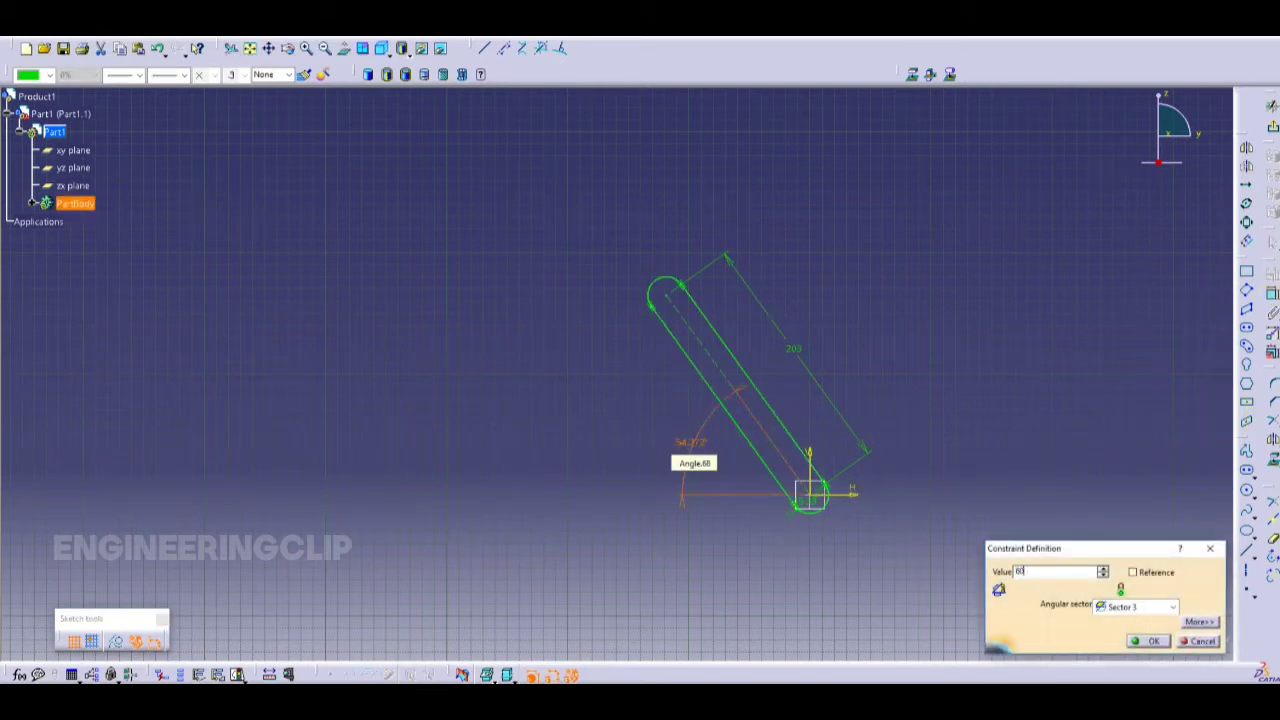
key(Return)
Set the radius of the slot's lower end arc to 10.
middle_click(816, 508)
middle_drag(816, 508, 729, 434)
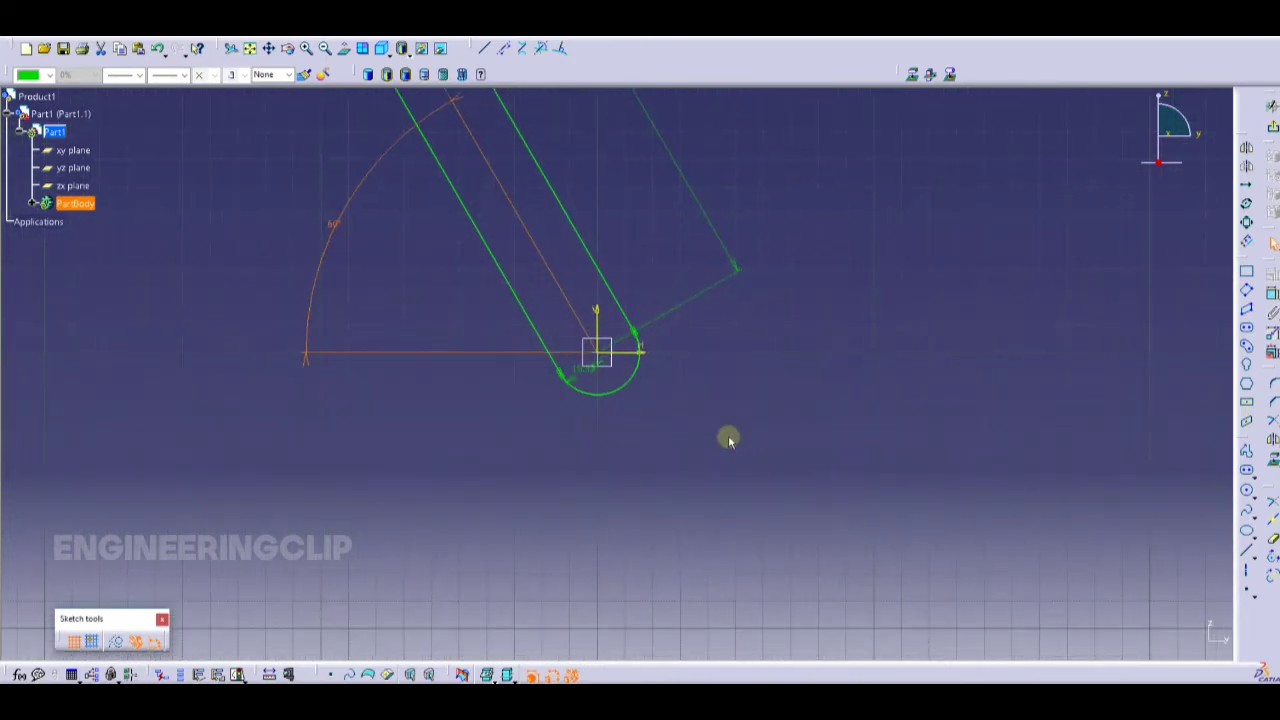
double_click(583, 378)
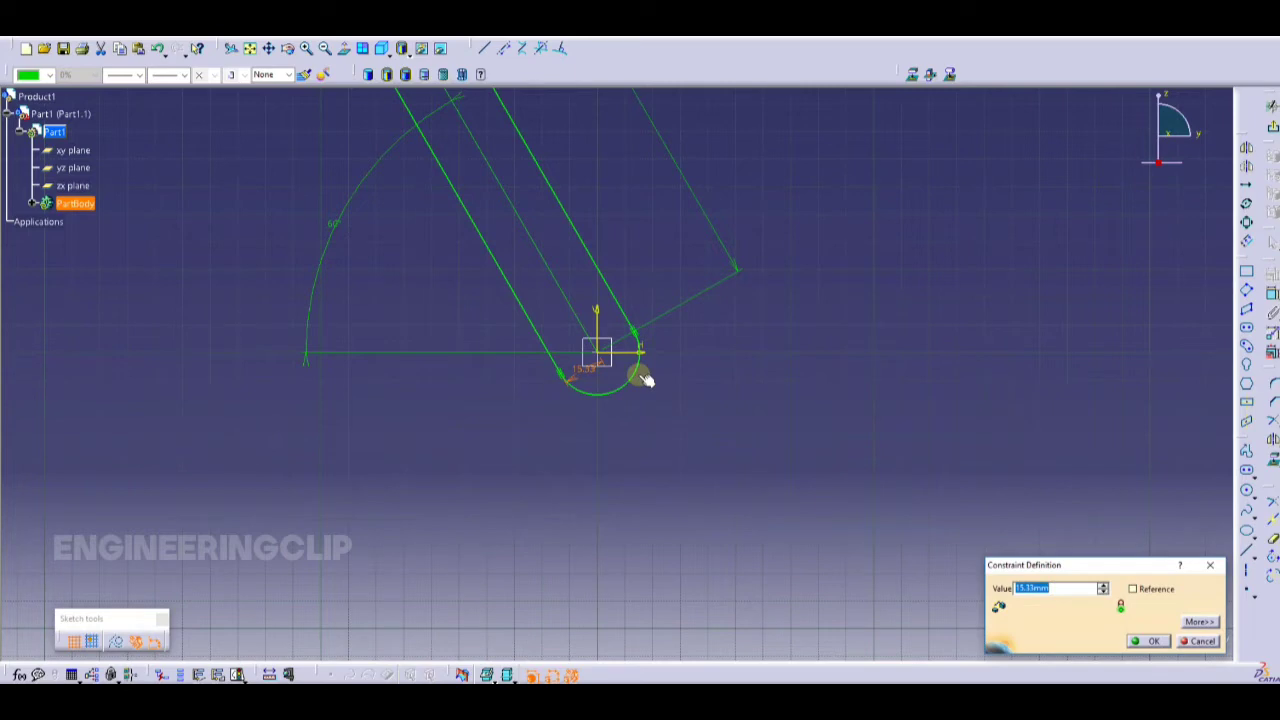
text(10)
key(Return)
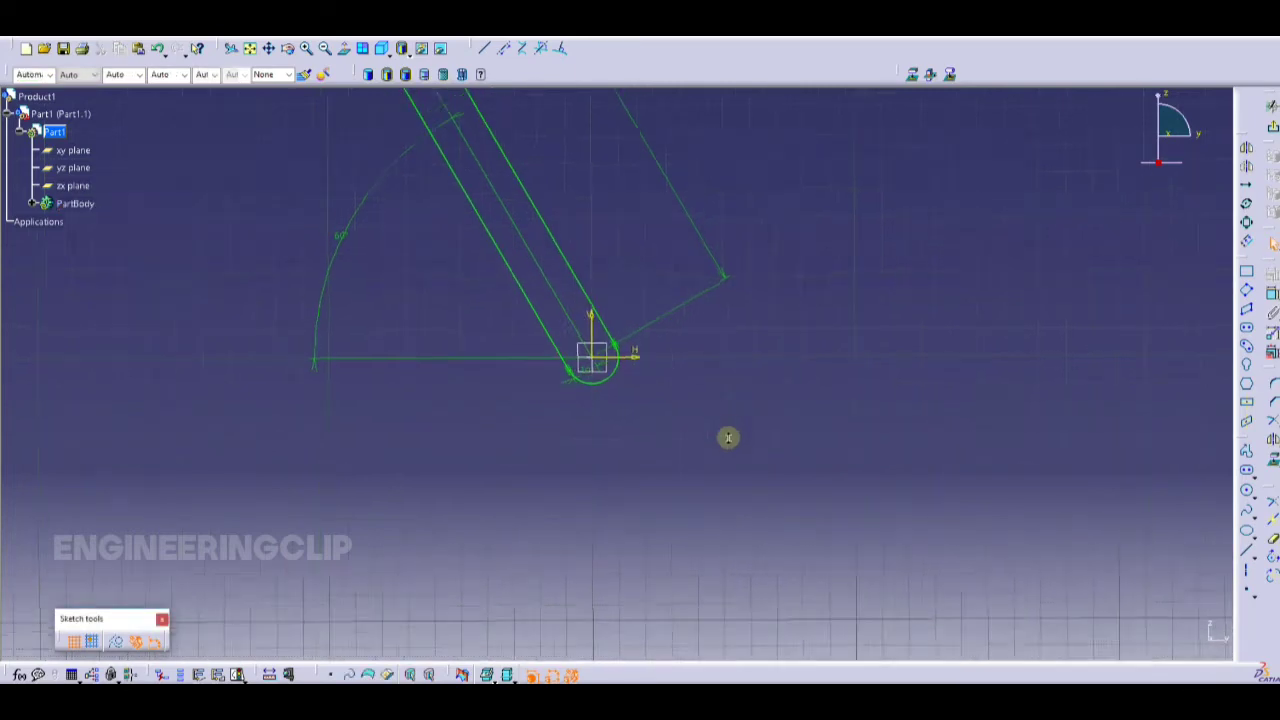
Delete the angle dimension, swing the slot about the origin, and re-apply a 60° angle.
mouse_move(728, 437)
middle_down()
mouse_move(723, 420)
mouse_move(856, 447)
middle_up()
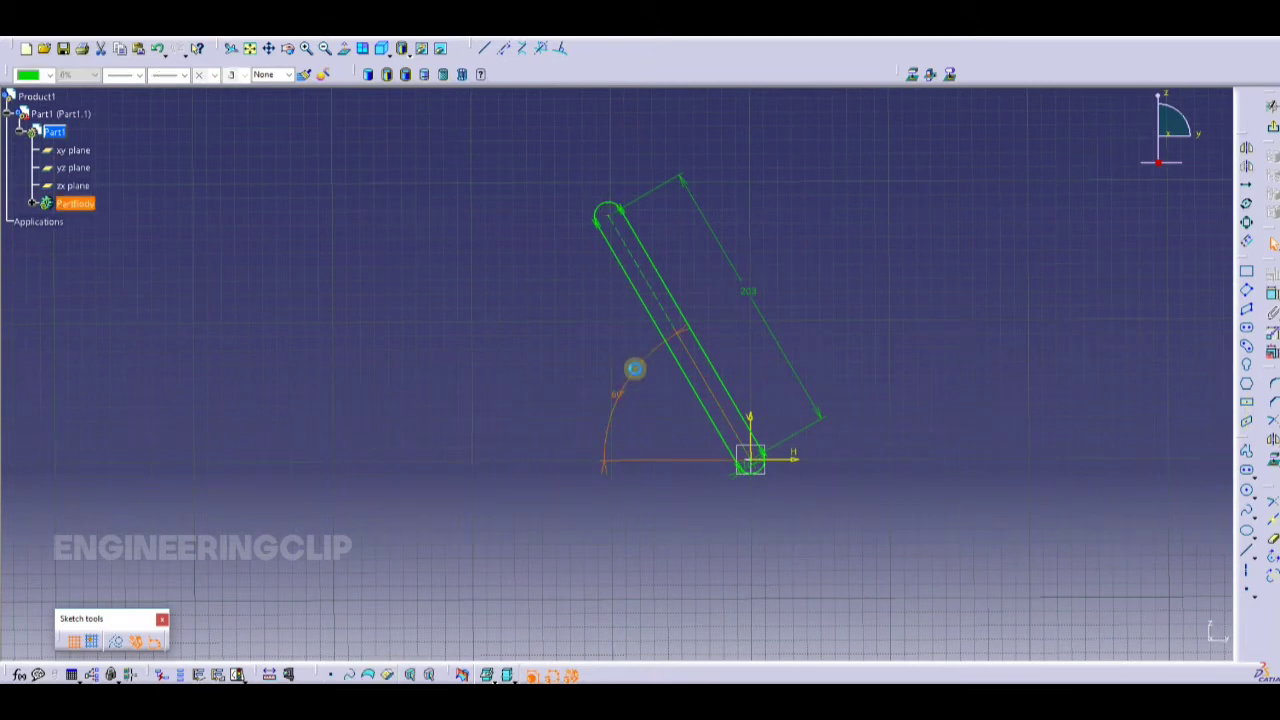
key(Delete)
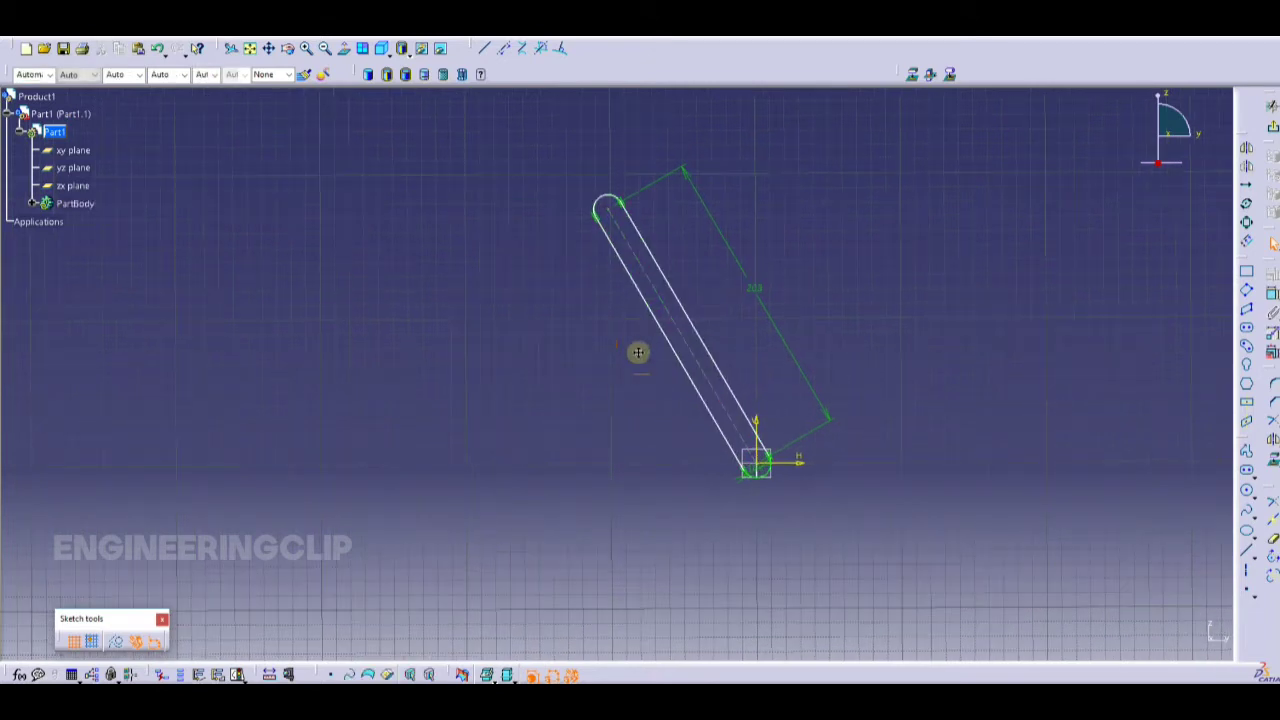
mouse_move(622, 240)
mouse_down()
mouse_move(663, 229)
mouse_move(711, 240)
mouse_move(575, 318)
mouse_move(794, 263)
mouse_move(640, 303)
mouse_up()
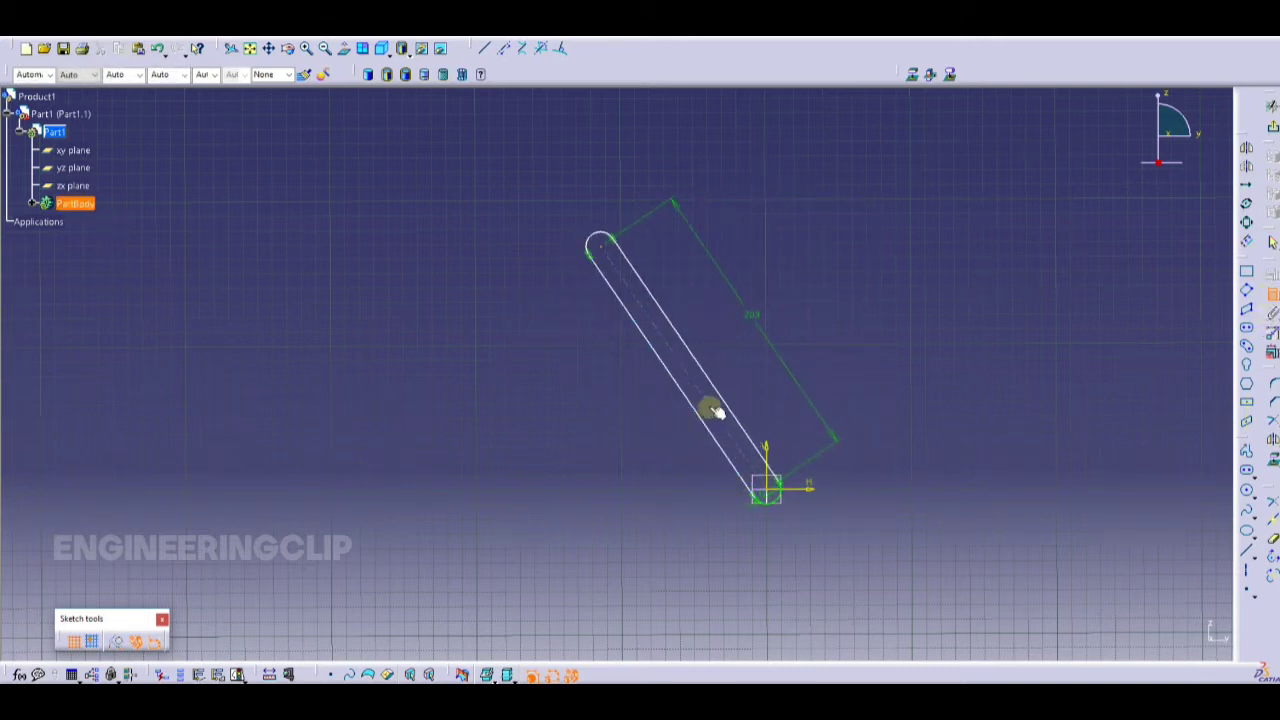
click(810, 492)
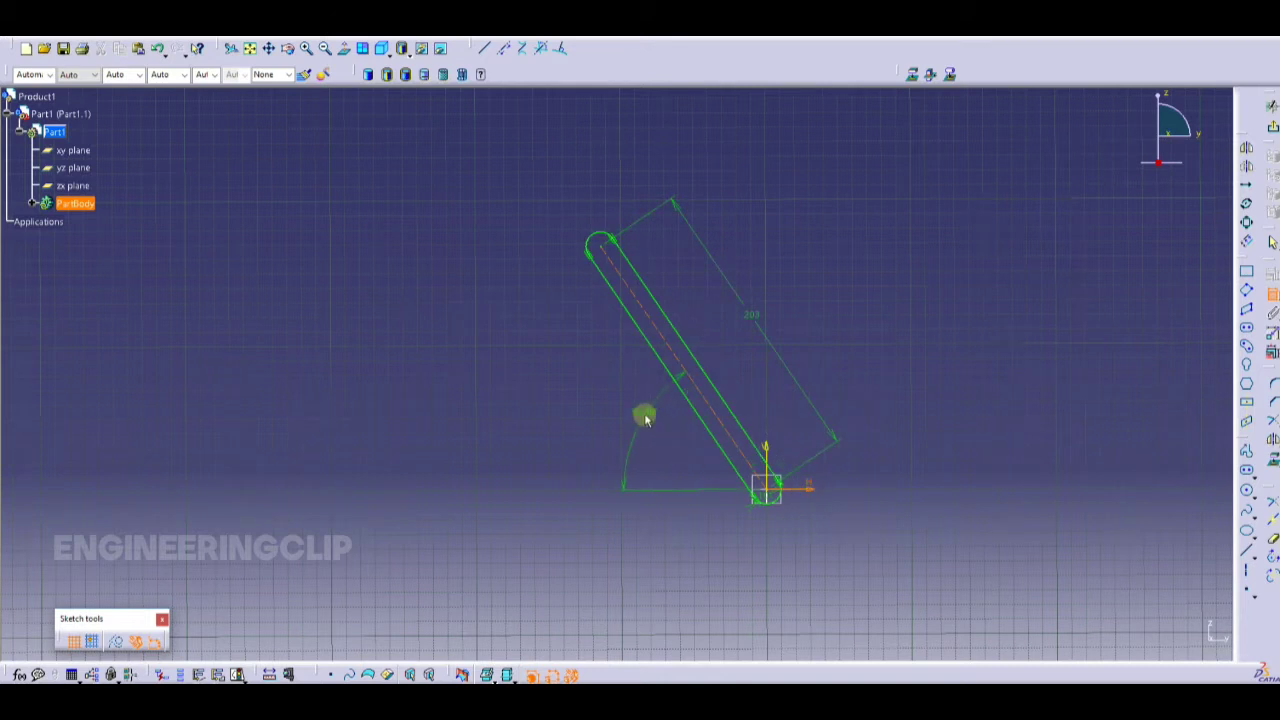
double_click(645, 415)
text(60)
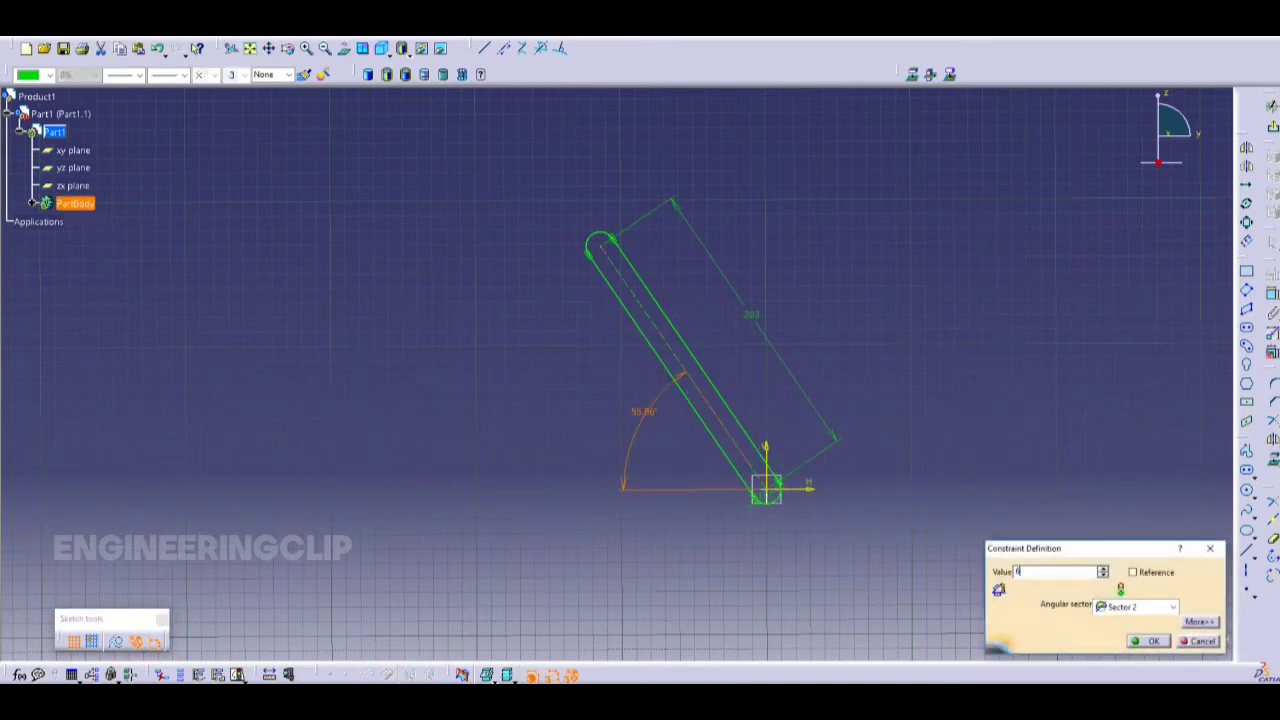
key(Return)
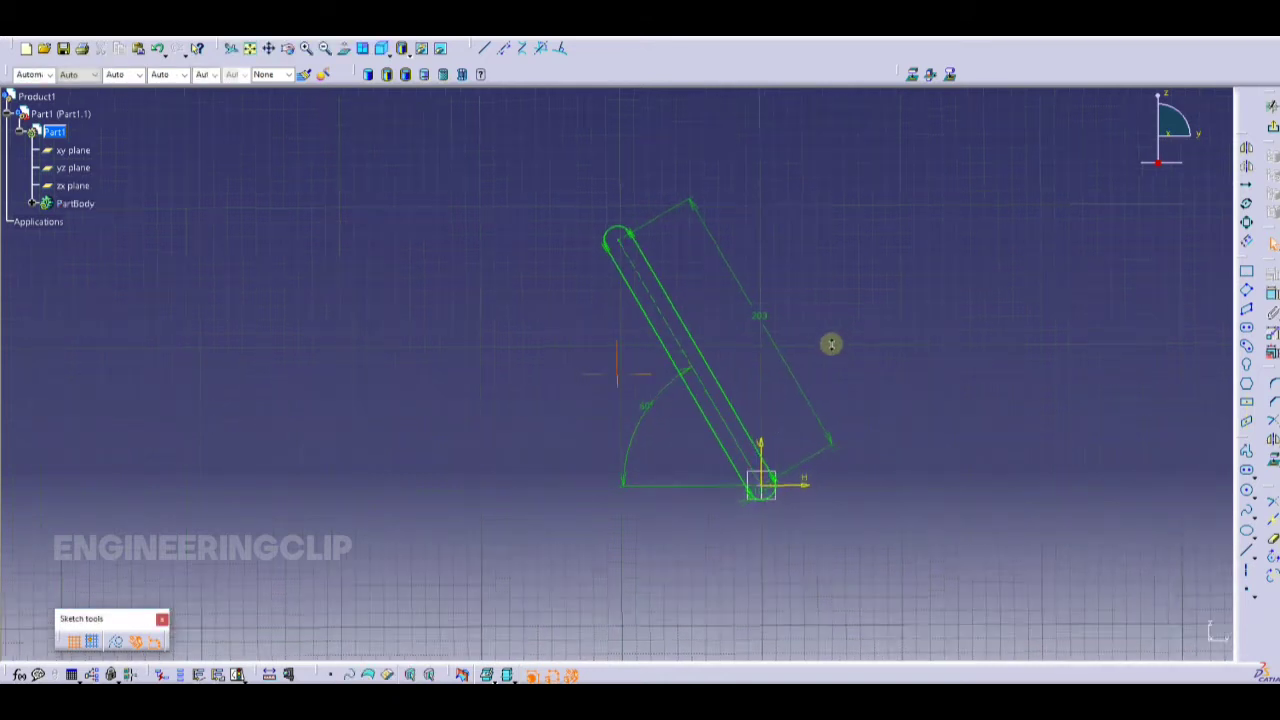
middle_drag(829, 343, 924, 364)
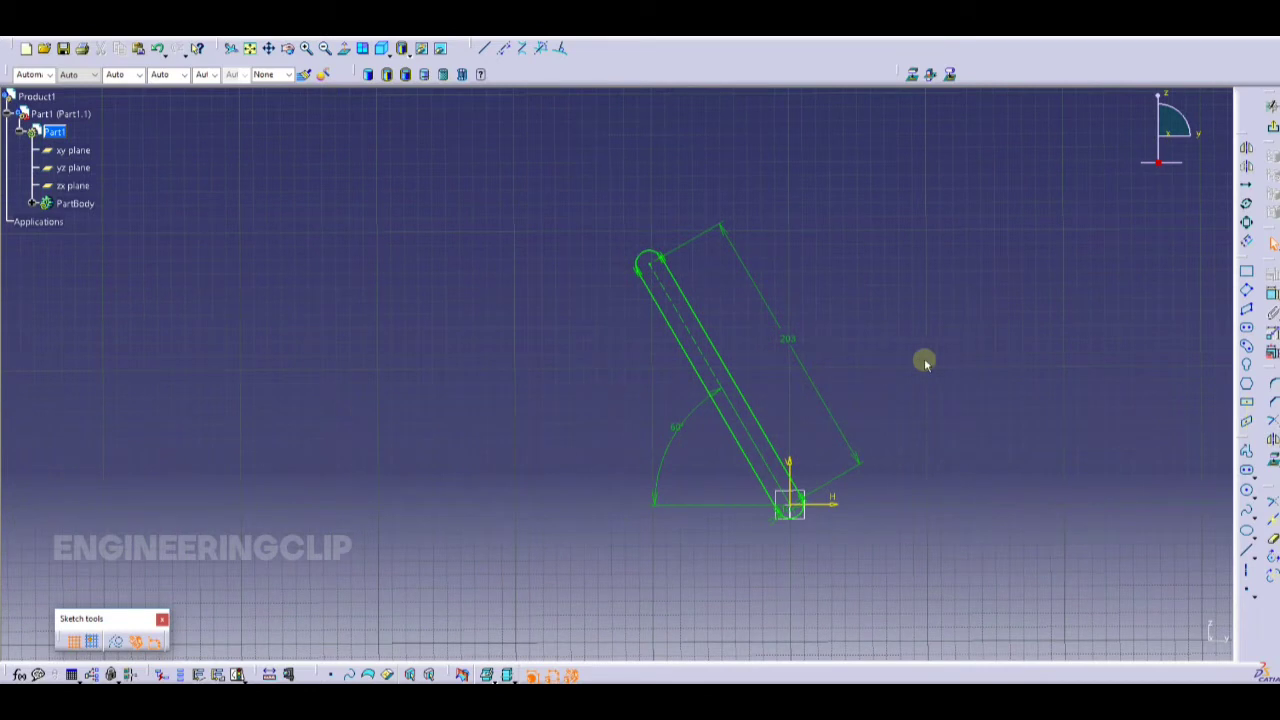
Draw a narrow vertical elongated slot running straight down from above the crank slot's upper end.
click(1247, 330)
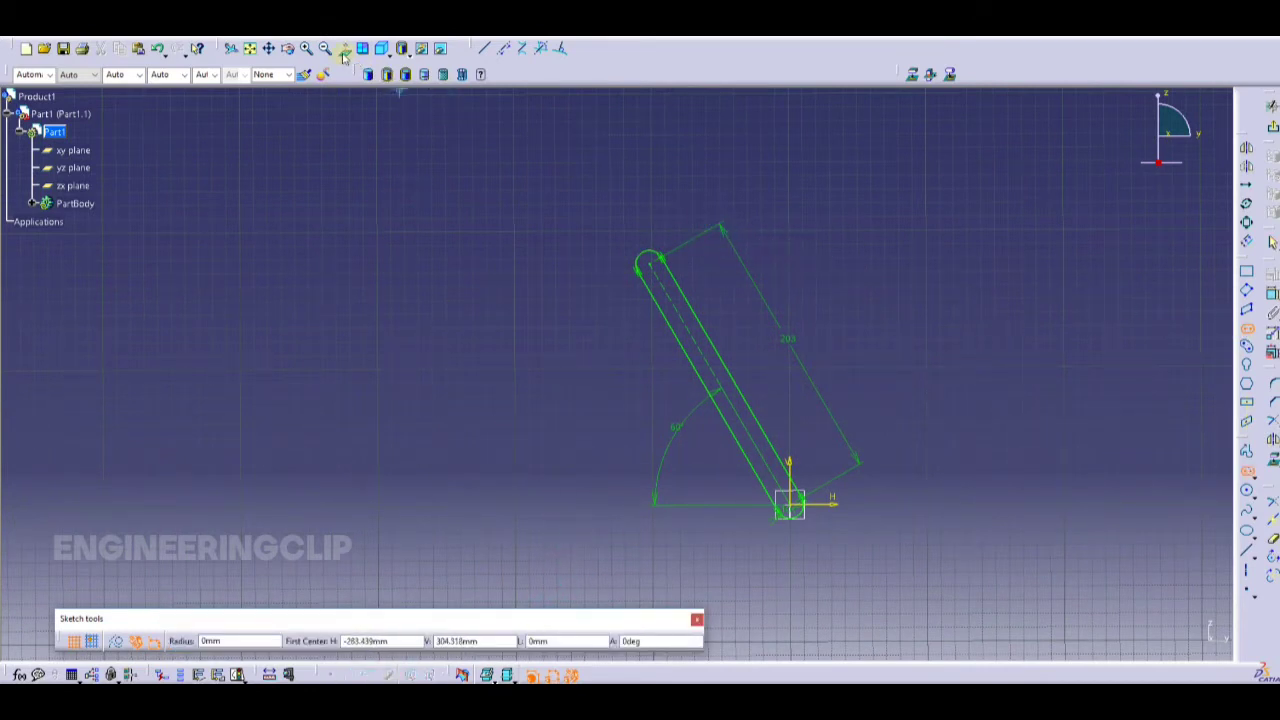
click(653, 212)
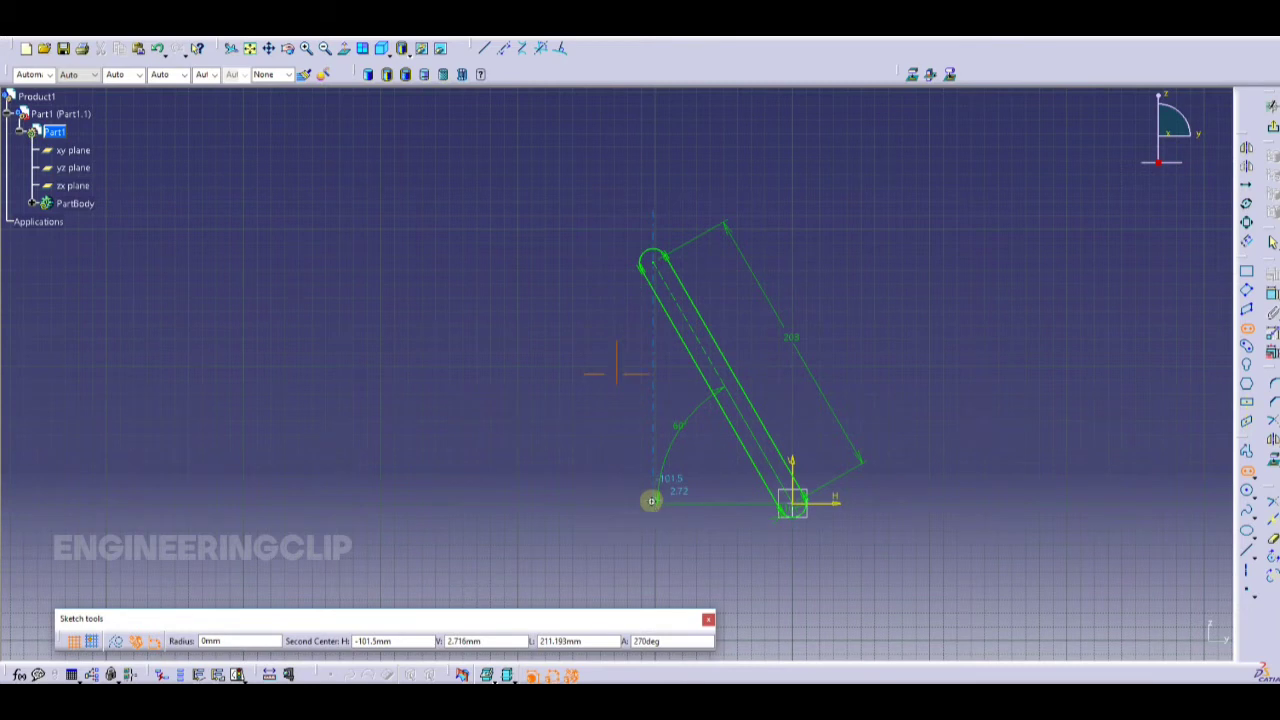
middle_drag(651, 501, 663, 360)
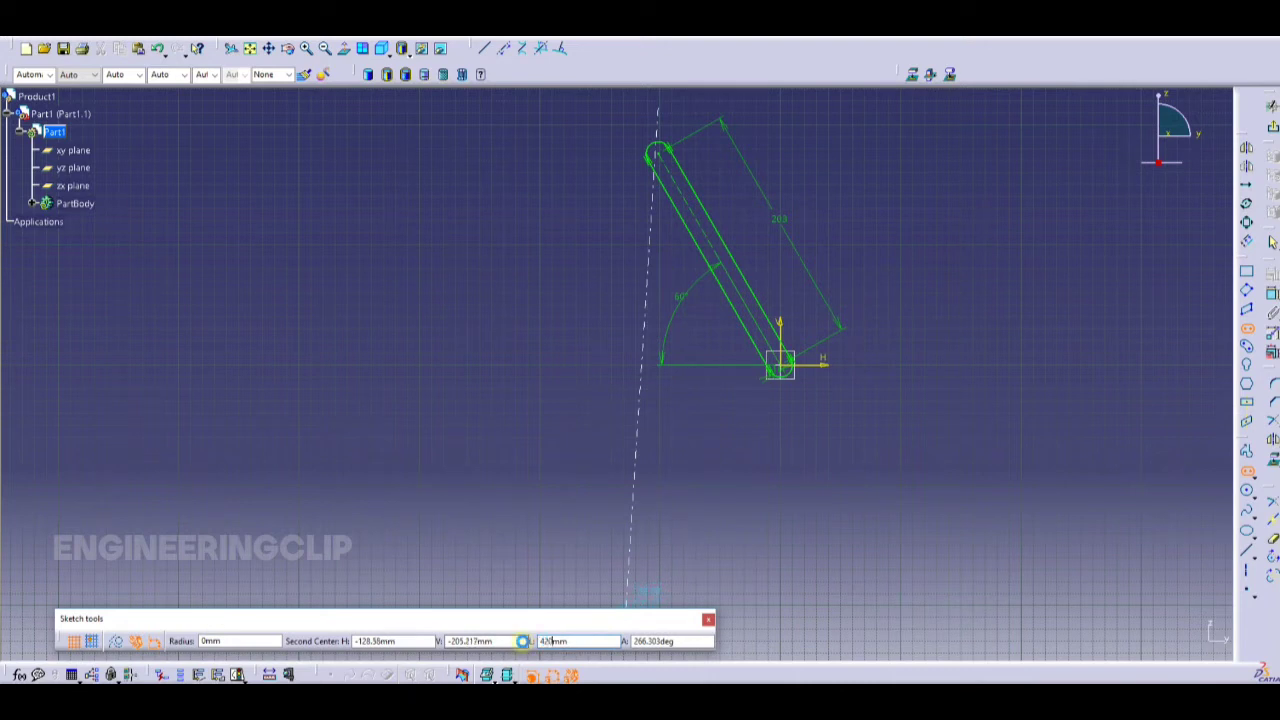
middle_drag(623, 571, 637, 466)
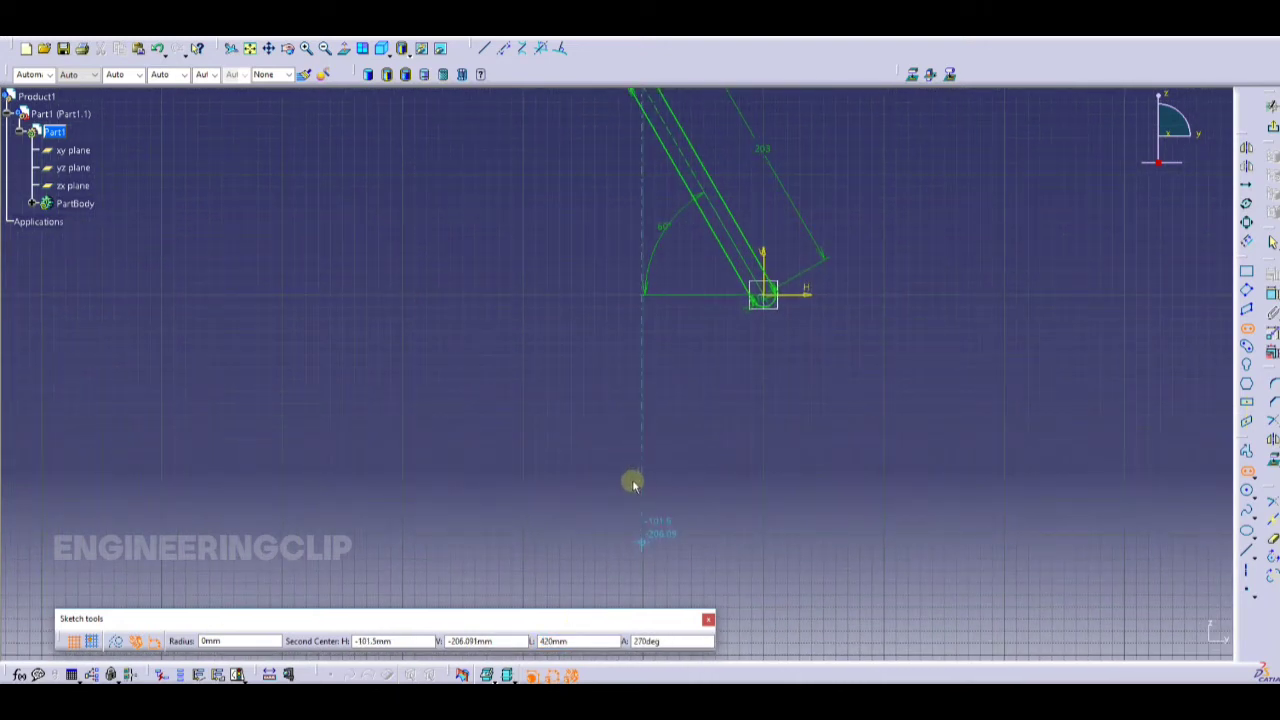
middle_drag(640, 484, 641, 487)
click(641, 487)
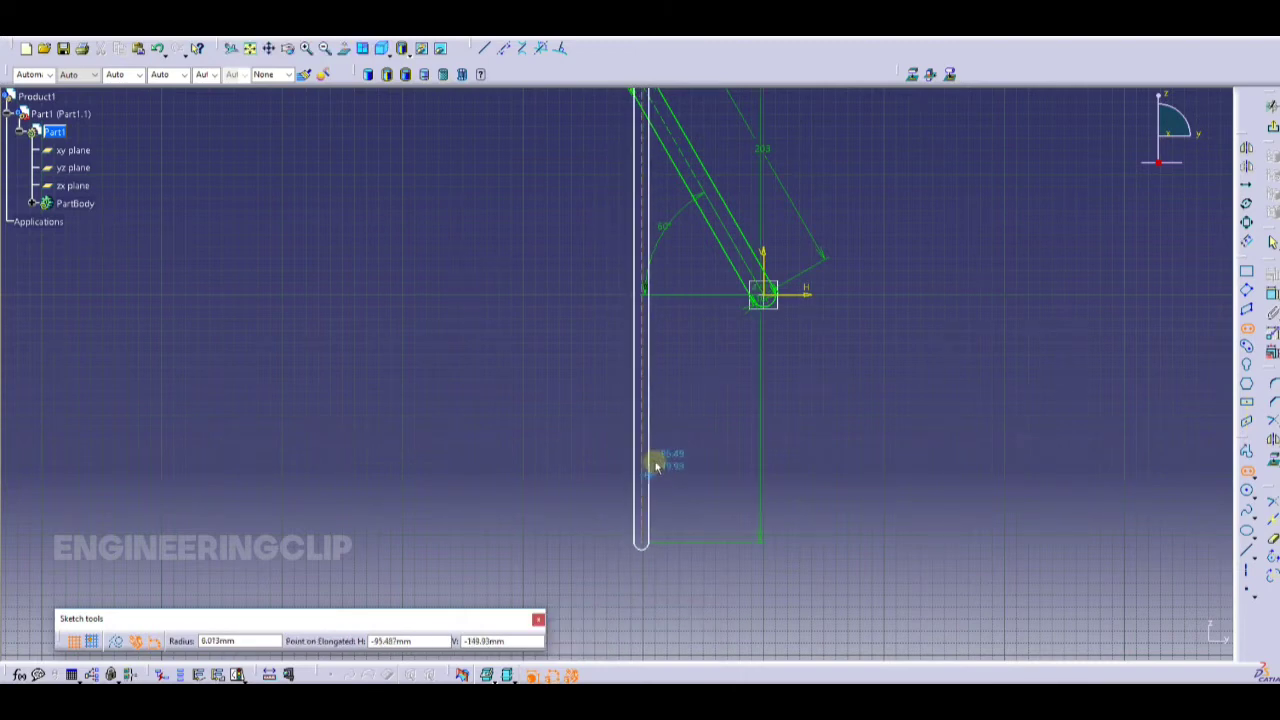
middle_drag(664, 445, 640, 566)
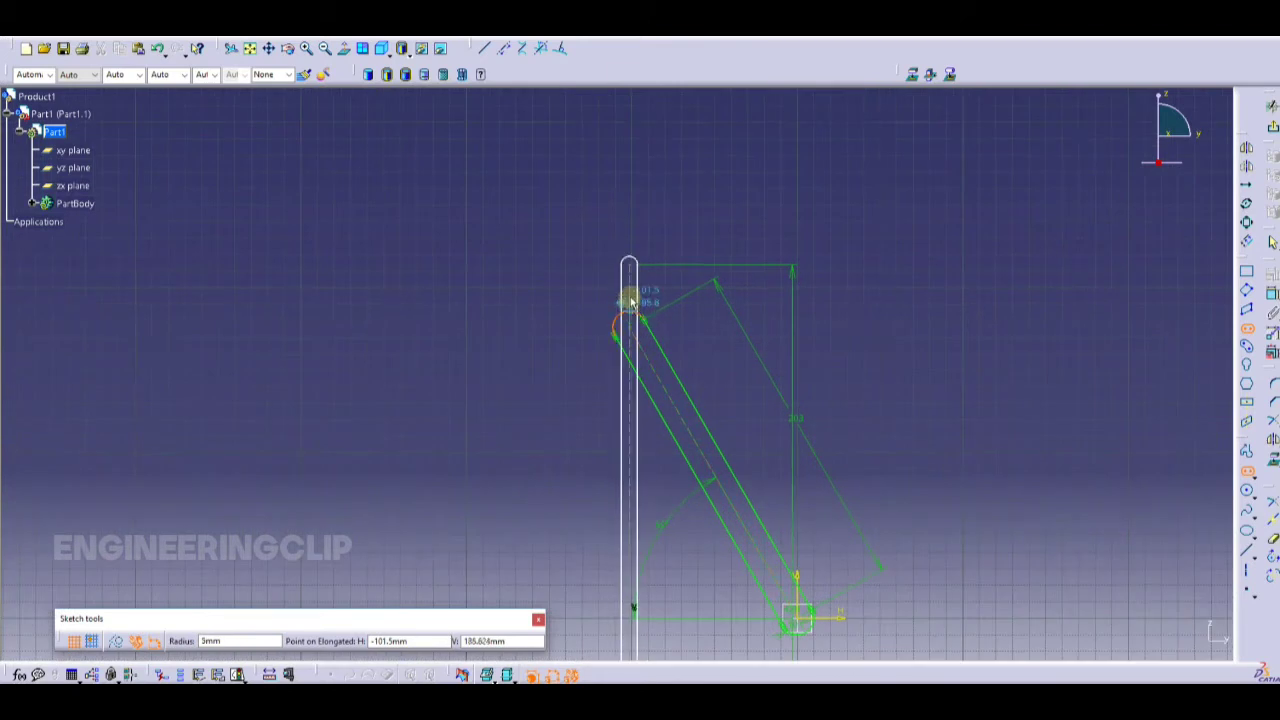
mouse_move(626, 277)
ctrl+middle_down()
mouse_move(622, 204)
mouse_move(620, 257)
ctrl+middle_up()
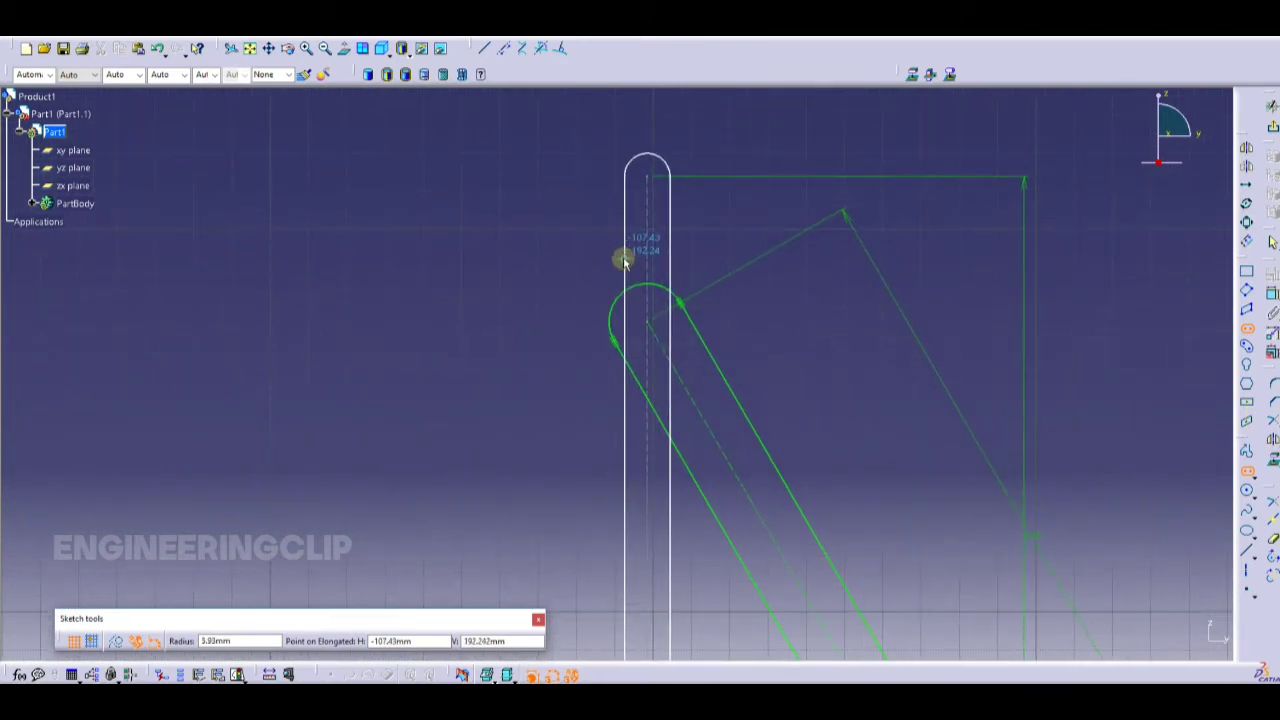
click(620, 258)
click(692, 235)
ctrl+middle_drag(703, 237, 885, 256)
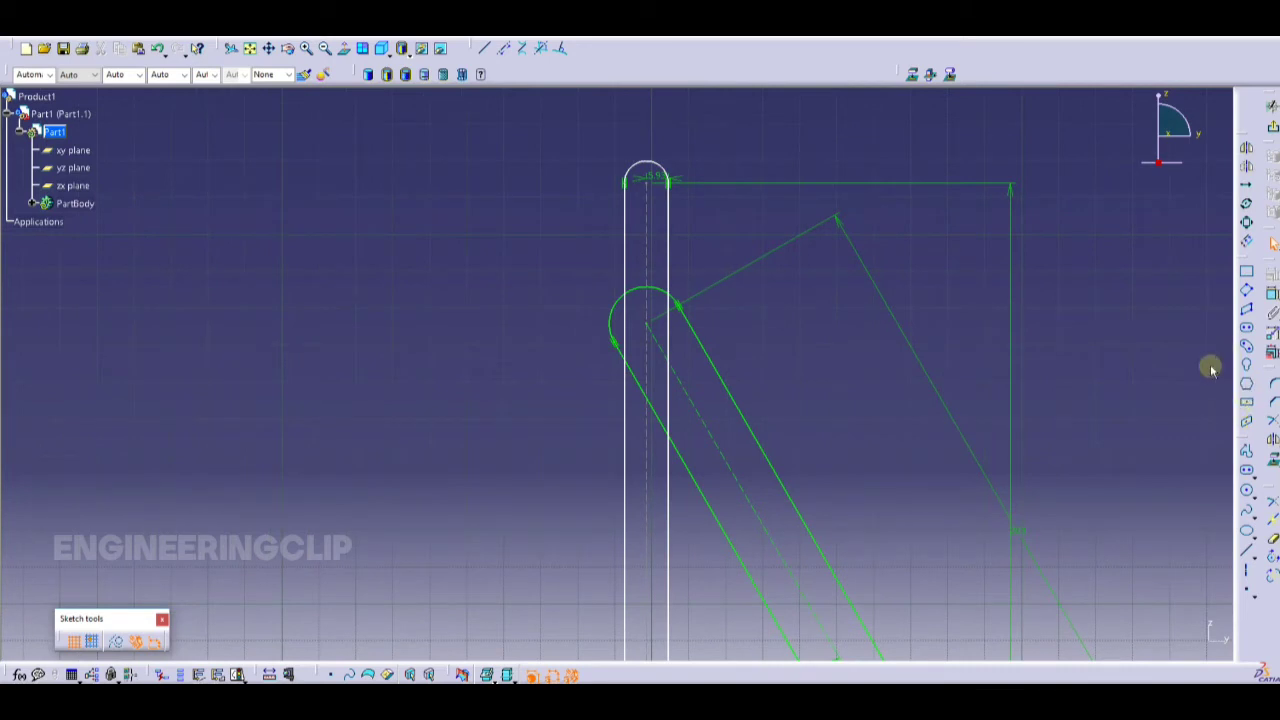
Draw a small circle centred on the crank end's arc centre.
click(1248, 492)
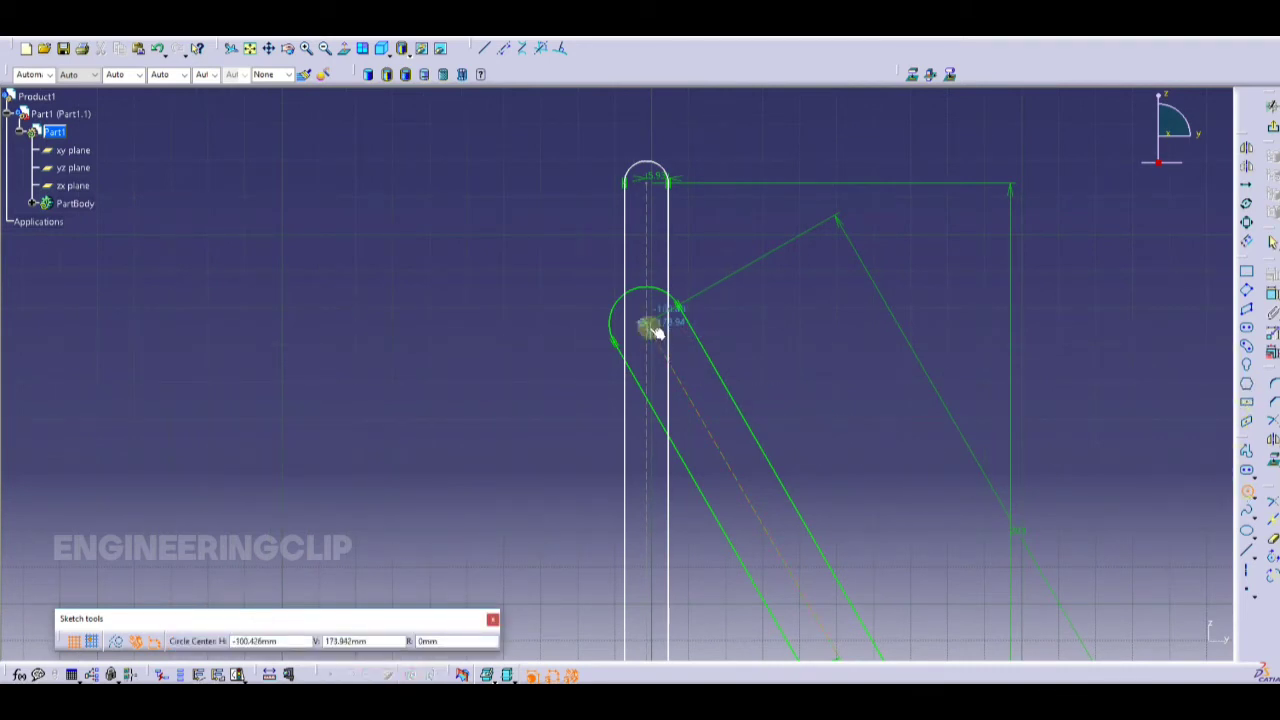
mouse_move(651, 329)
ctrl+middle_down()
mouse_move(657, 240)
mouse_move(678, 238)
ctrl+middle_up()
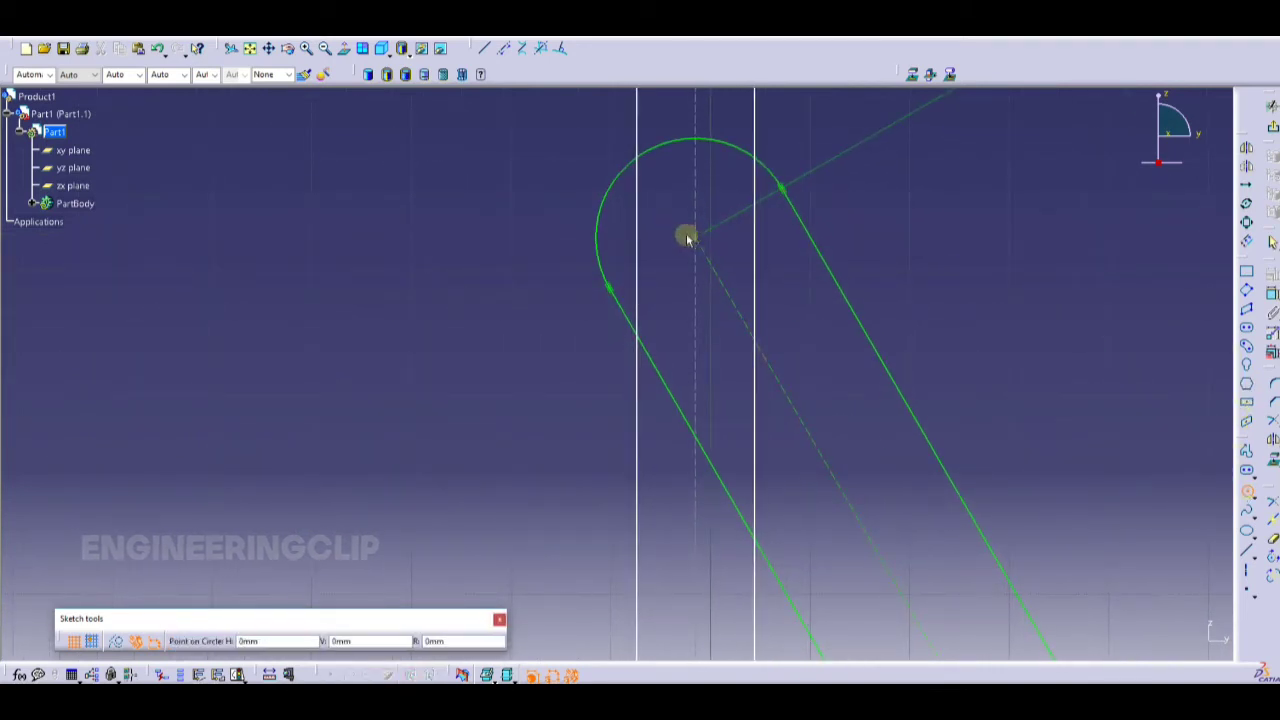
click(692, 236)
click(663, 217)
Dimension the circle's diameter, entering 5 and then confirming 10 mm.
click(1266, 296)
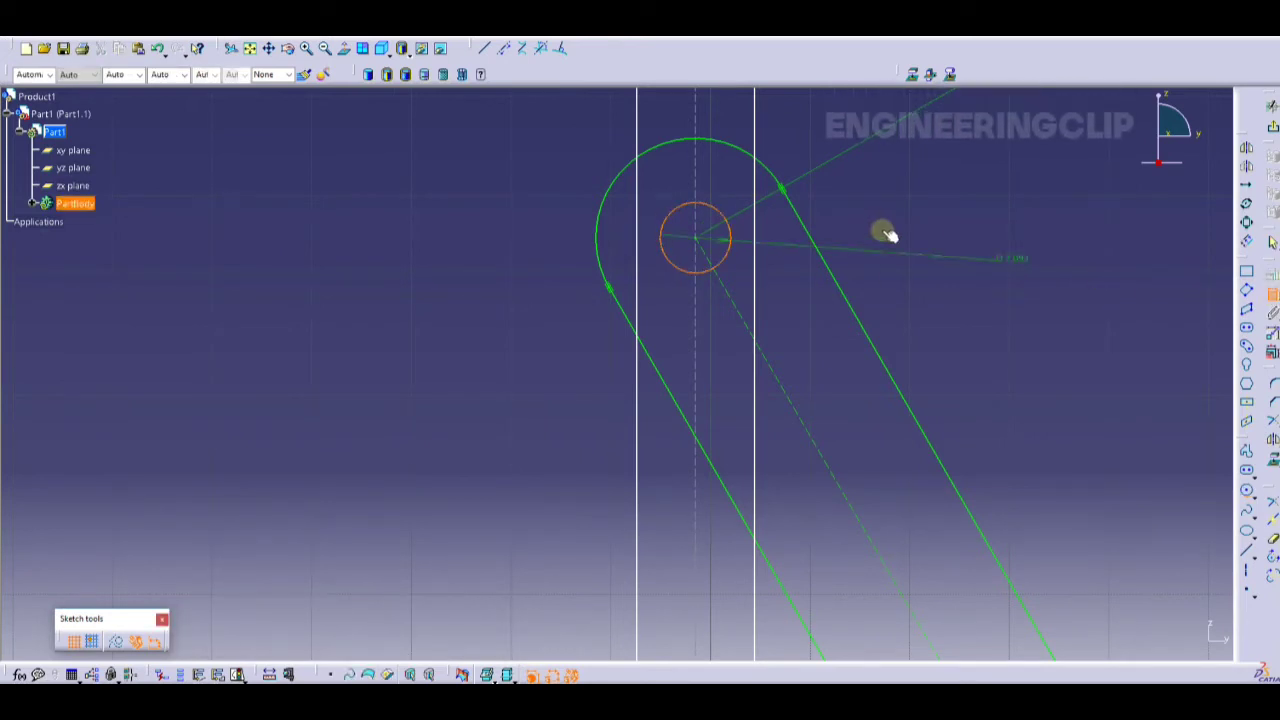
double_click(856, 205)
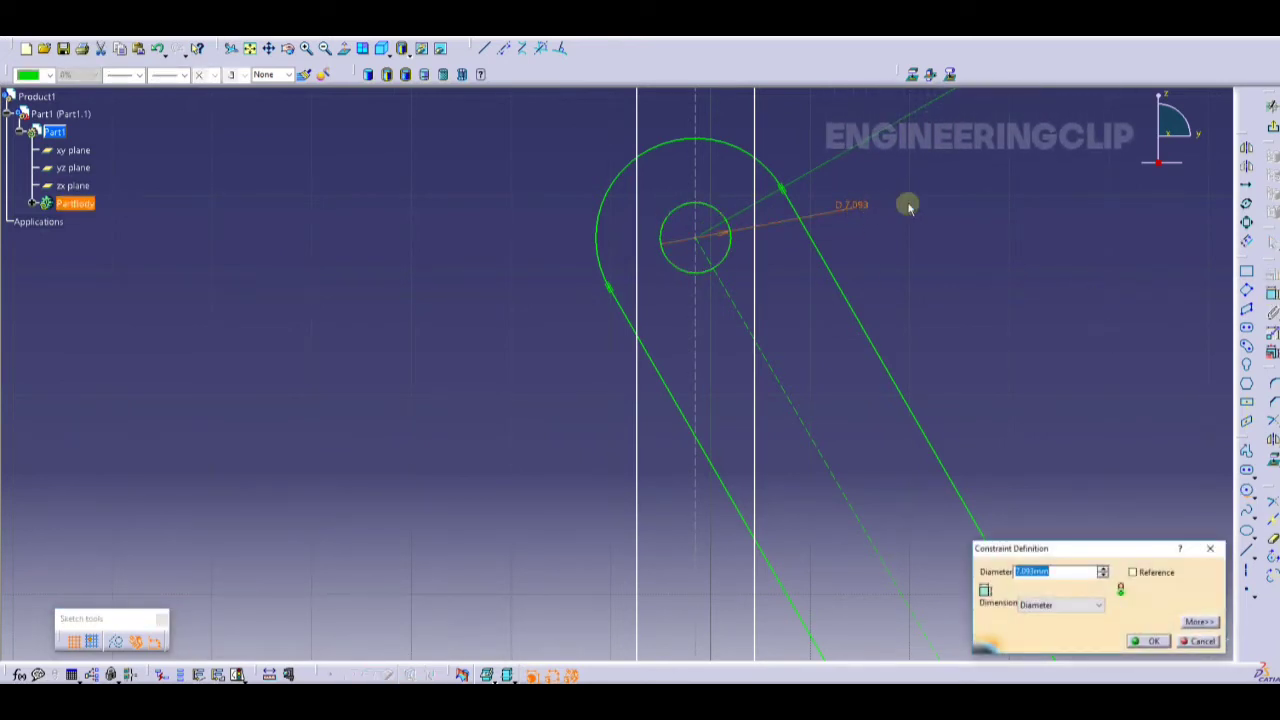
text(5)
key(Return)
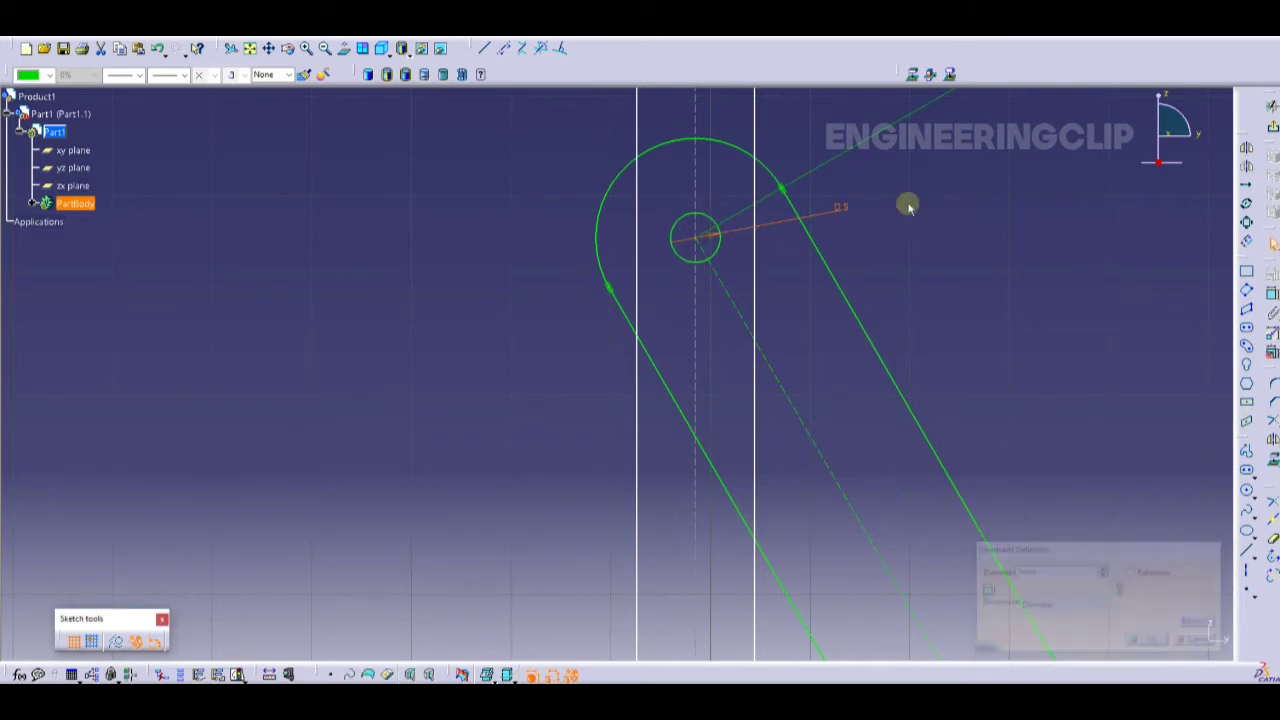
double_click(843, 205)
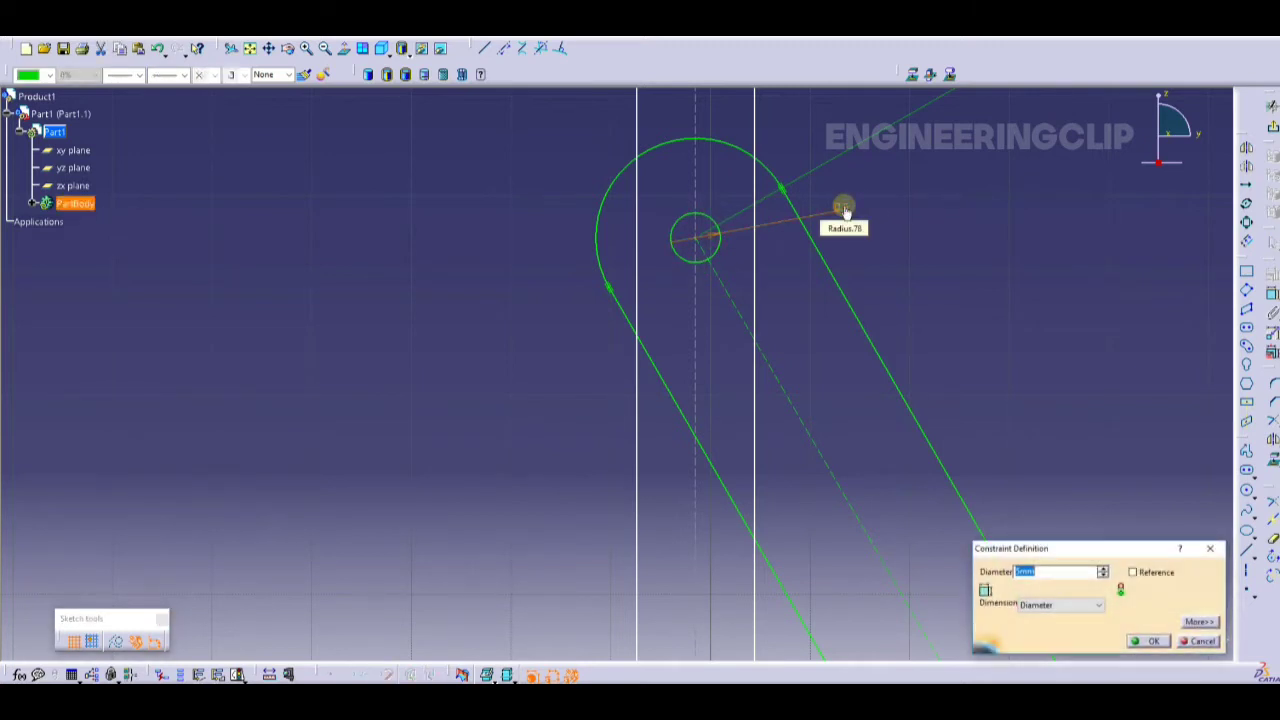
text(10)
key(Return)
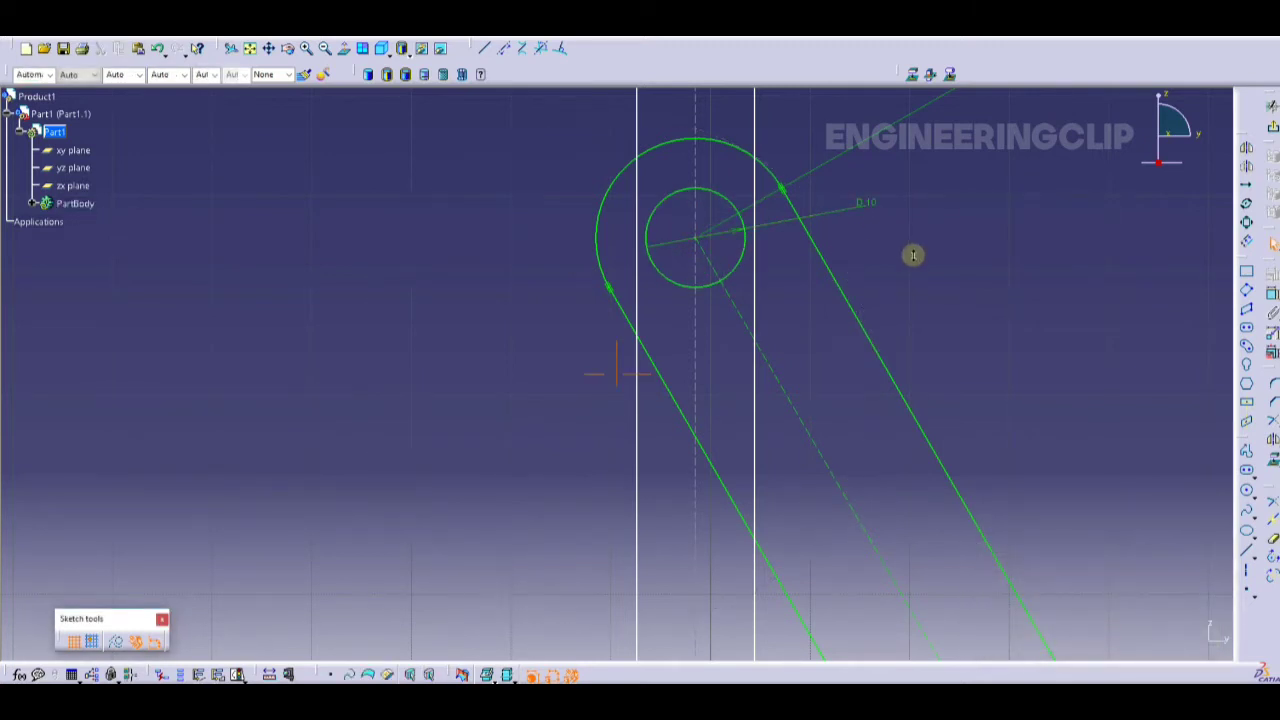
Confirm the vertical slot's 420 mm length dimension.
mouse_move(945, 284)
ctrl+middle_down()
mouse_move(873, 303)
mouse_move(922, 344)
ctrl+middle_up()
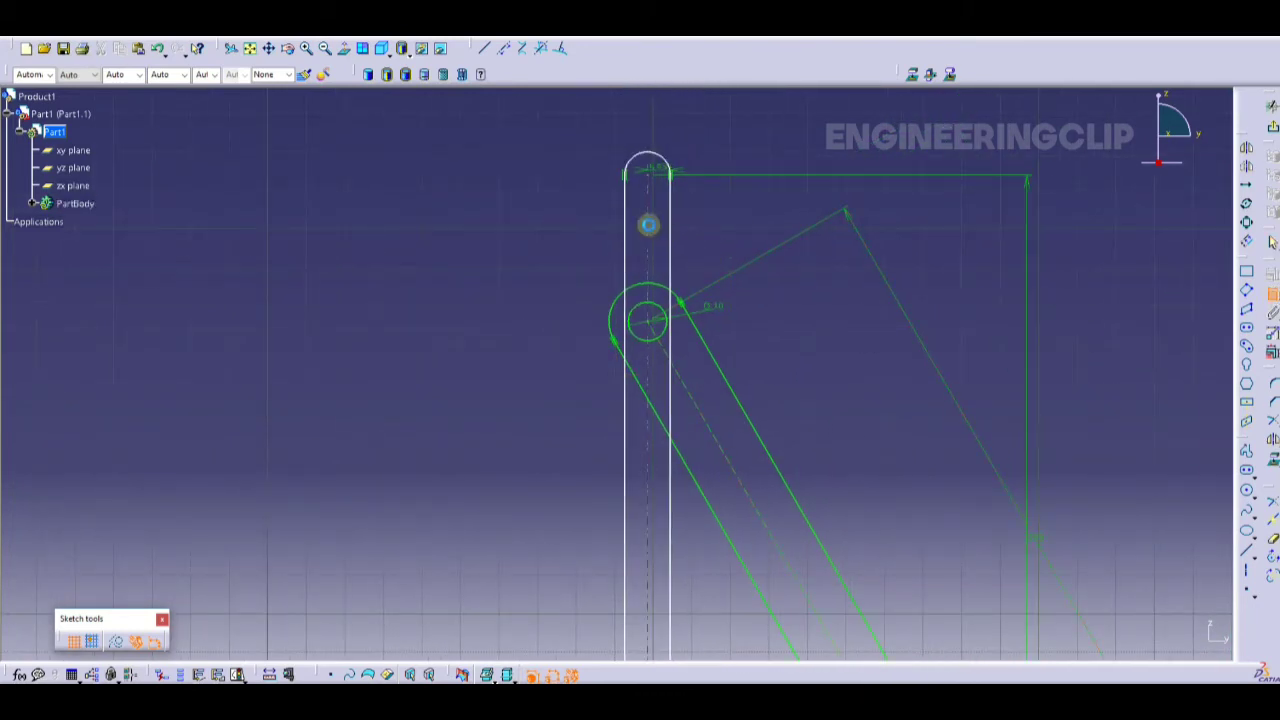
double_click(1026, 314)
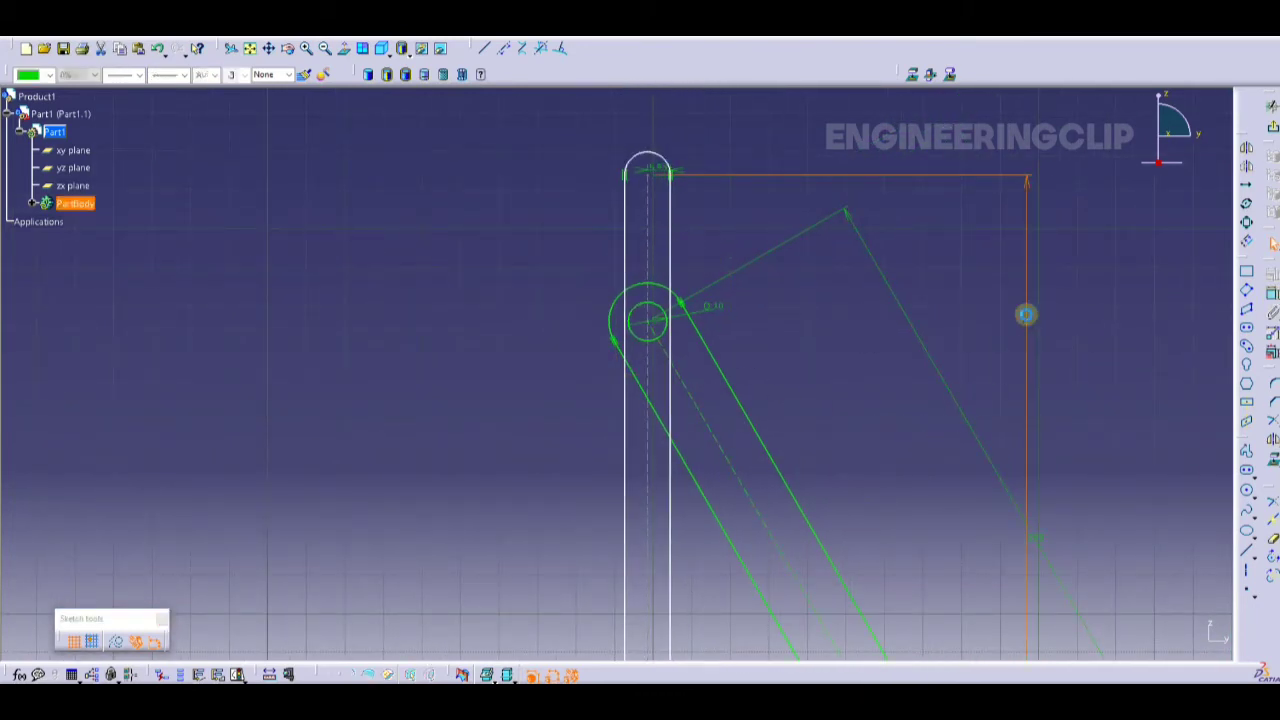
click(1148, 642)
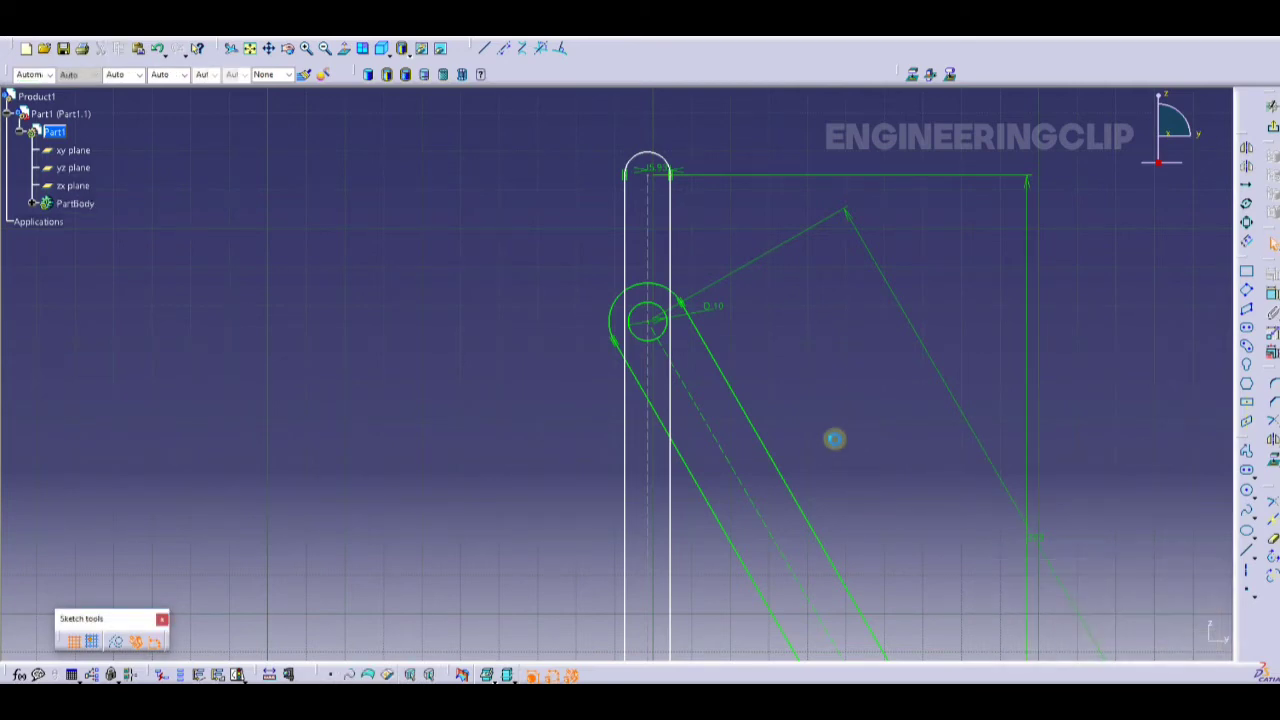
mouse_move(834, 437)
ctrl+middle_down()
mouse_move(776, 367)
mouse_move(806, 285)
ctrl+middle_up()
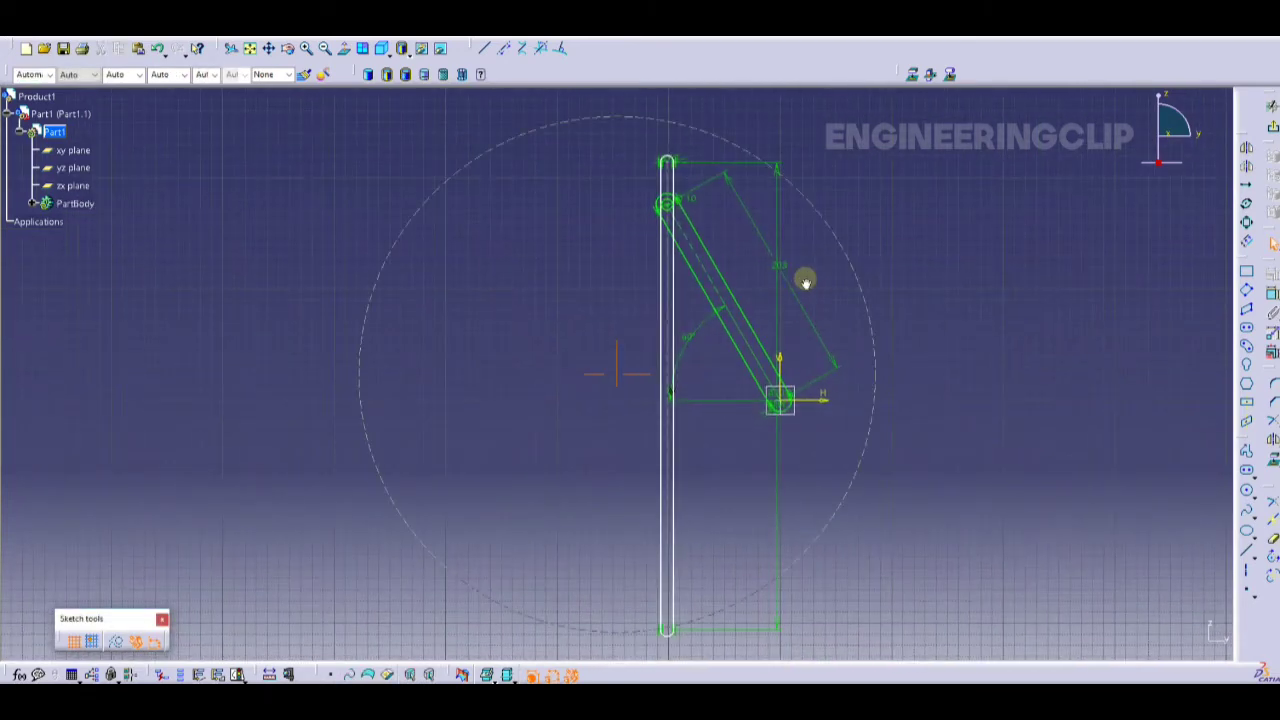
click(668, 163)
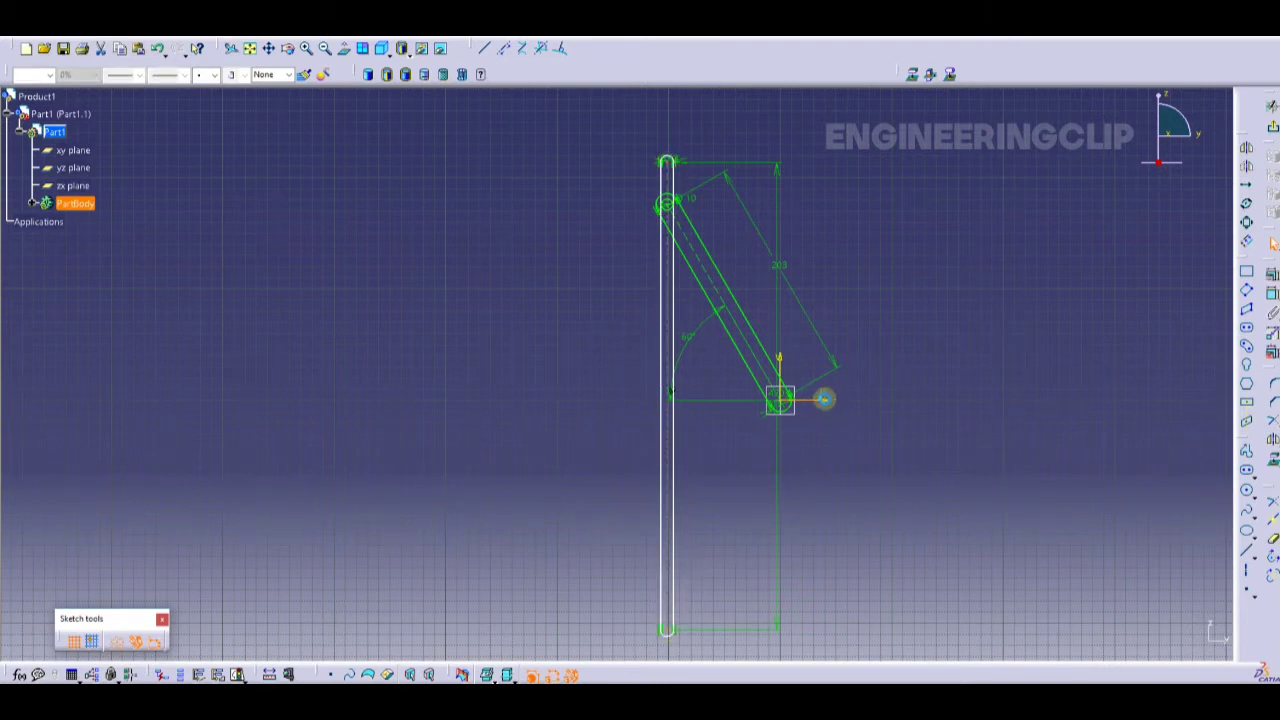
Make the slot's side lines symmetric about its axis and confirm the top-arc dimension.
click(1243, 291)
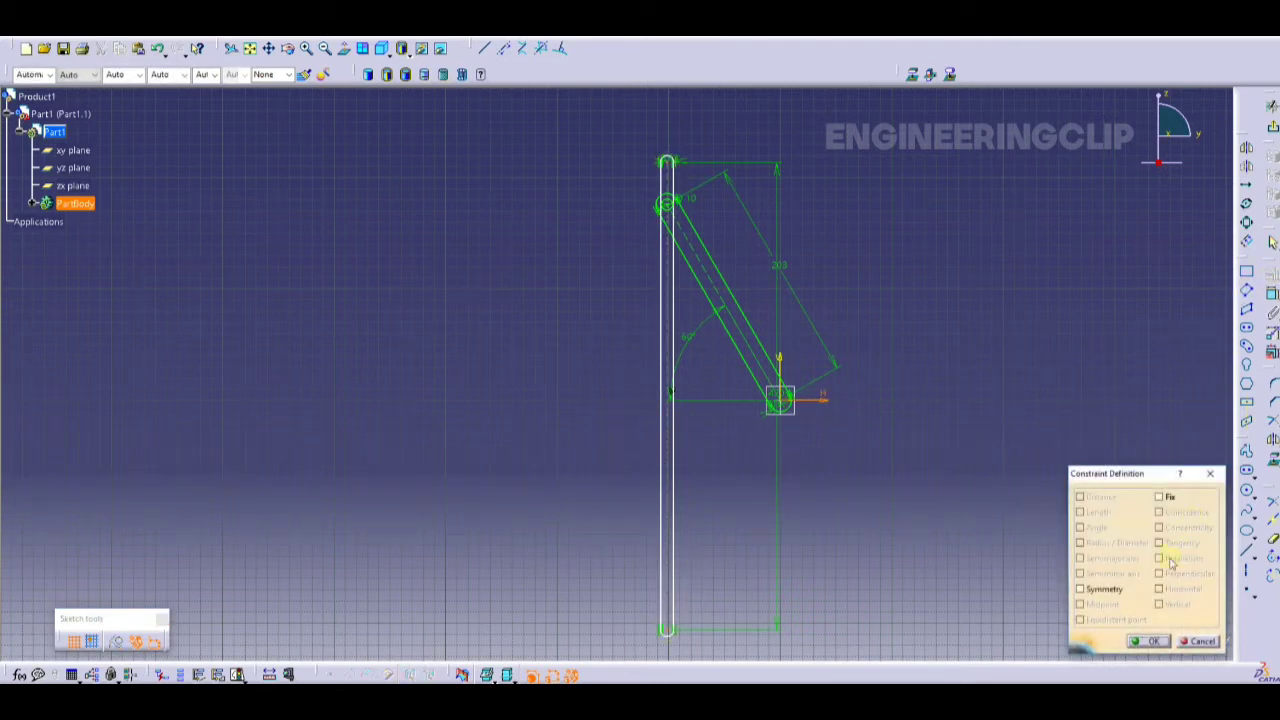
click(1088, 589)
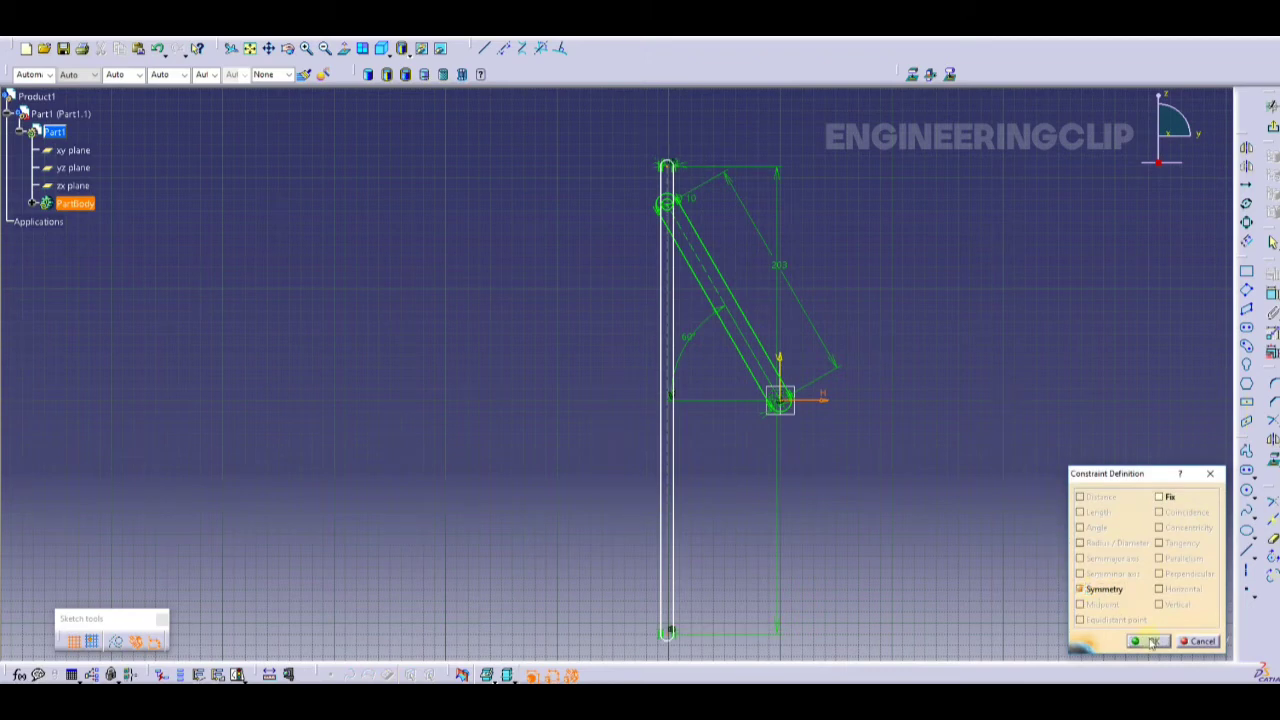
click(1148, 643)
mouse_move(946, 449)
middle_down()
mouse_move(1013, 315)
mouse_move(1014, 409)
mouse_move(831, 246)
mouse_move(811, 386)
mouse_move(814, 326)
mouse_move(740, 420)
mouse_move(923, 357)
middle_up()
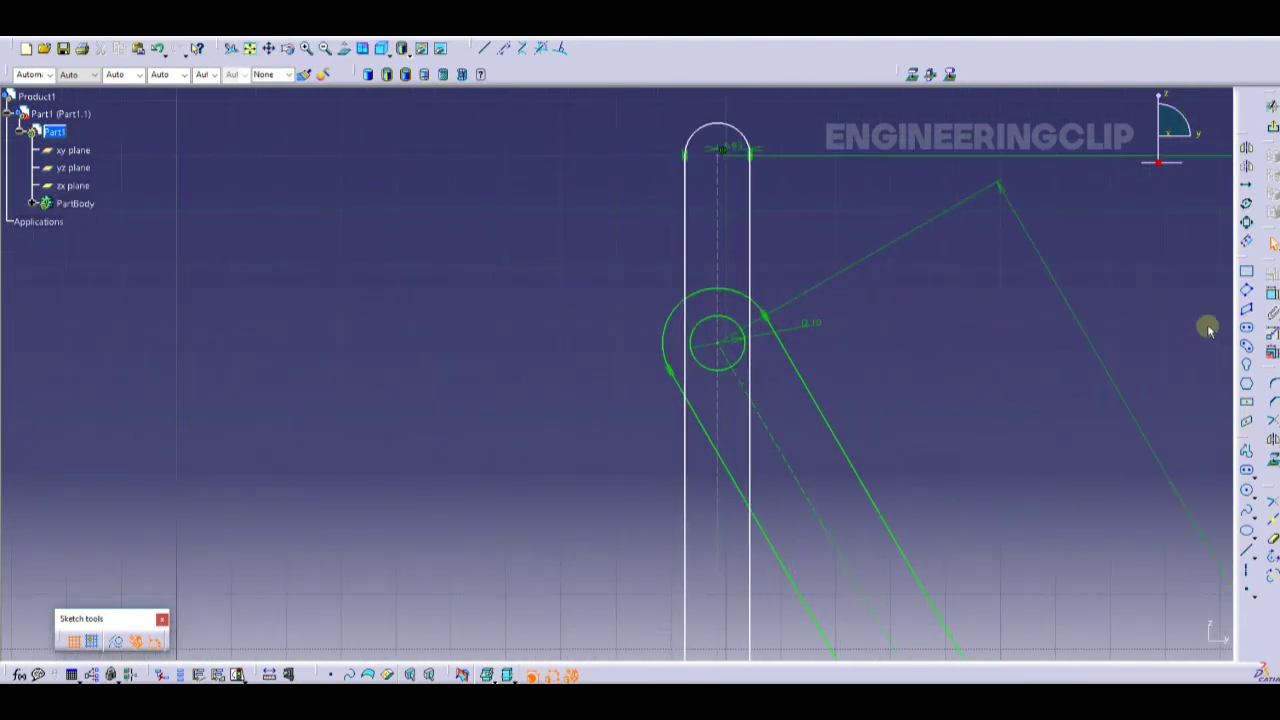
middle_drag(889, 426, 860, 400)
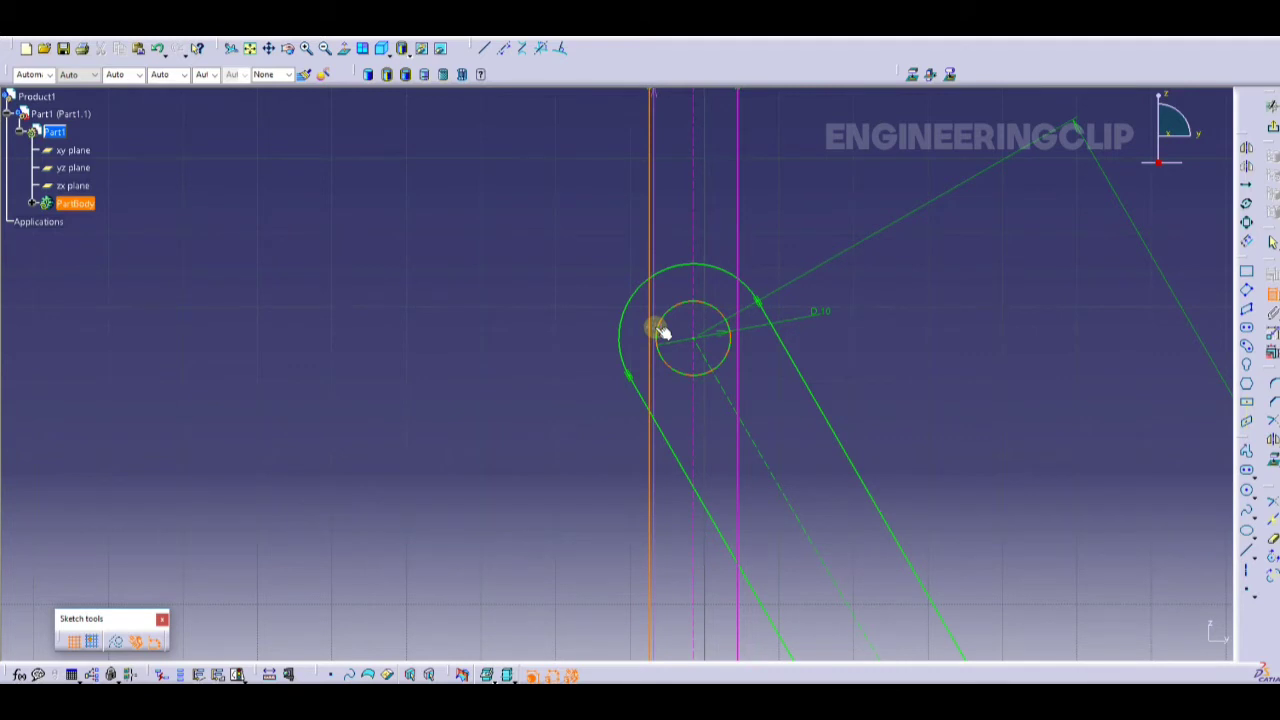
right_click(506, 343)
click(545, 403)
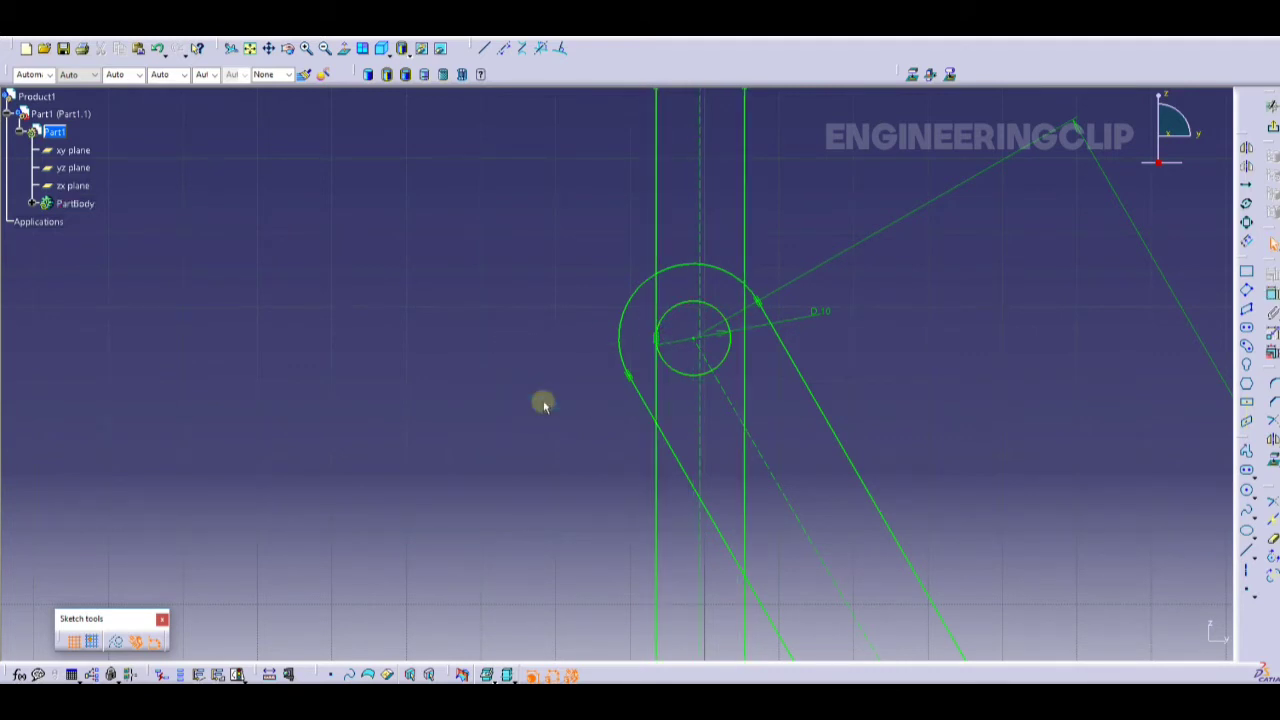
middle_drag(726, 355, 703, 420)
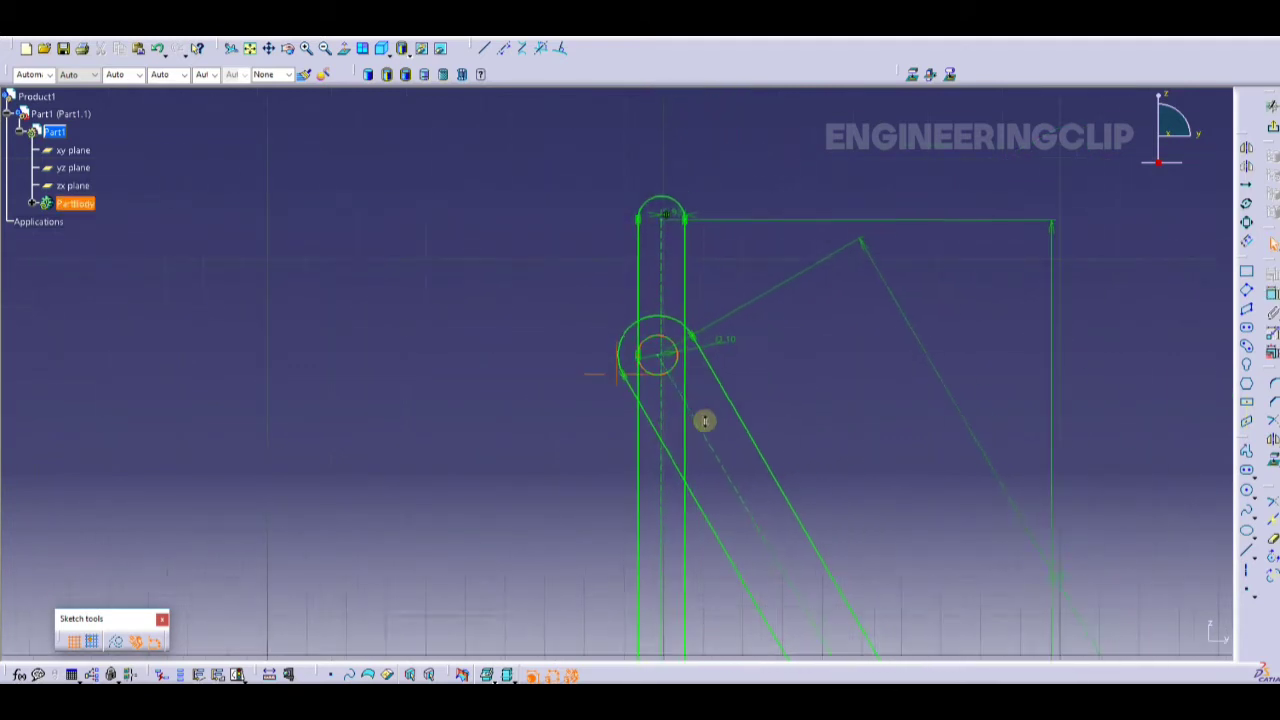
double_click(666, 218)
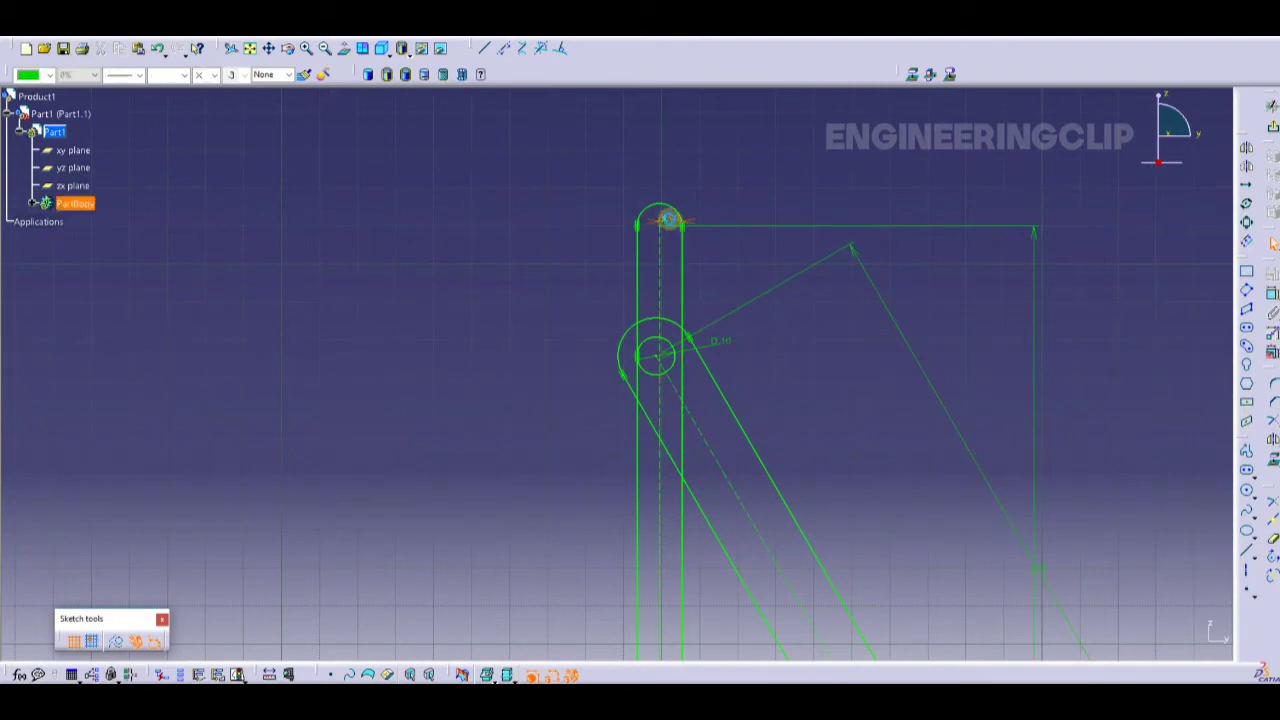
key(Return)
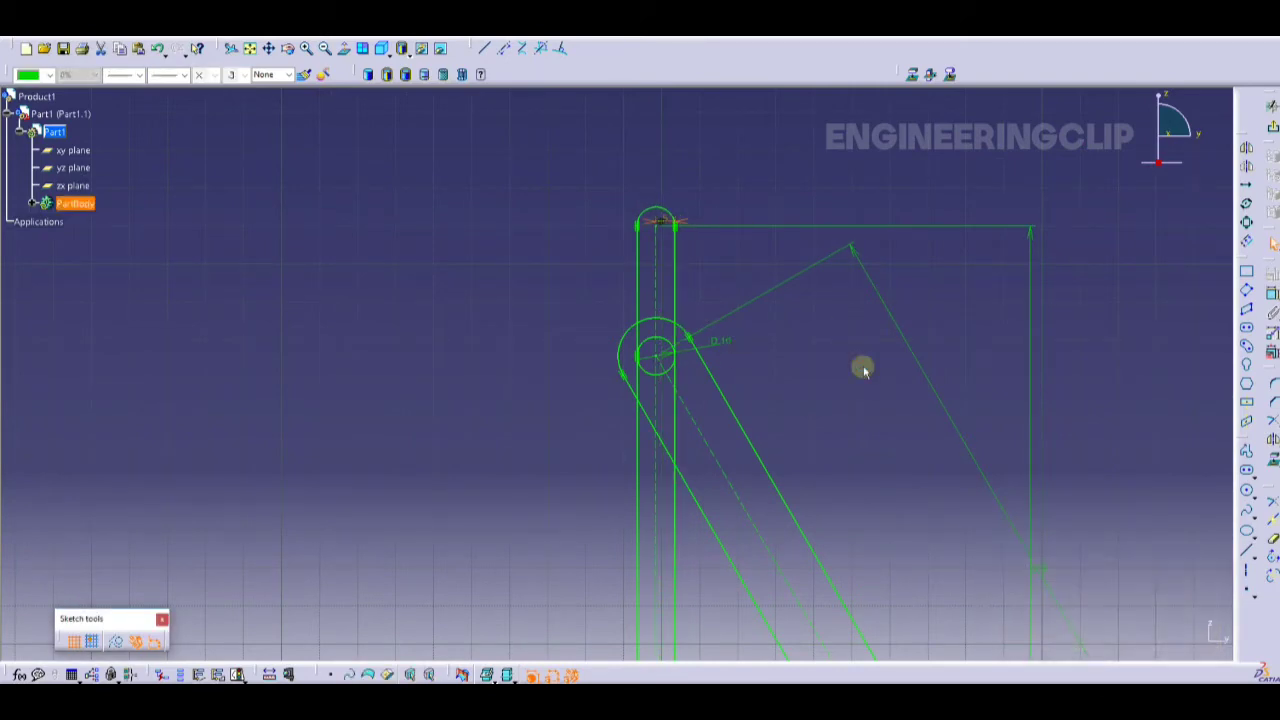
Delete the crank's angle dimension and drag the freed crank to a new position.
mouse_move(823, 383)
middle_down()
mouse_move(762, 502)
mouse_move(756, 380)
mouse_move(703, 374)
middle_up()
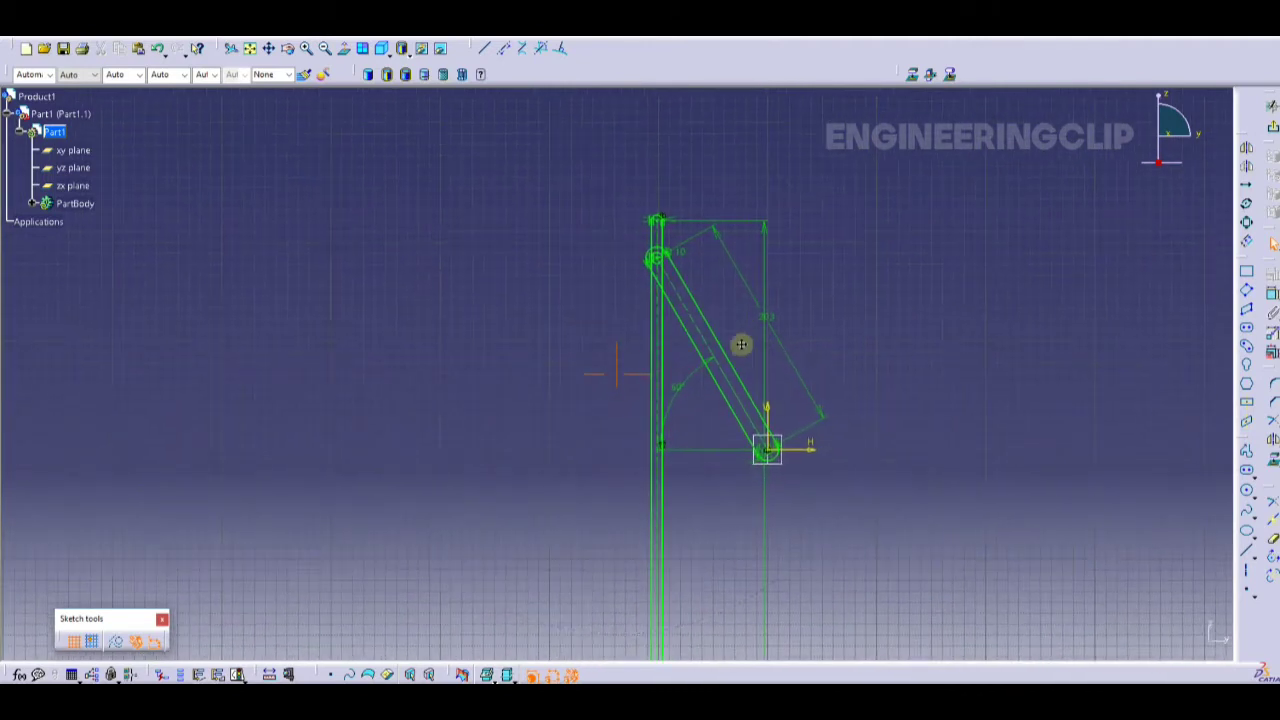
click(688, 374)
key(Delete)
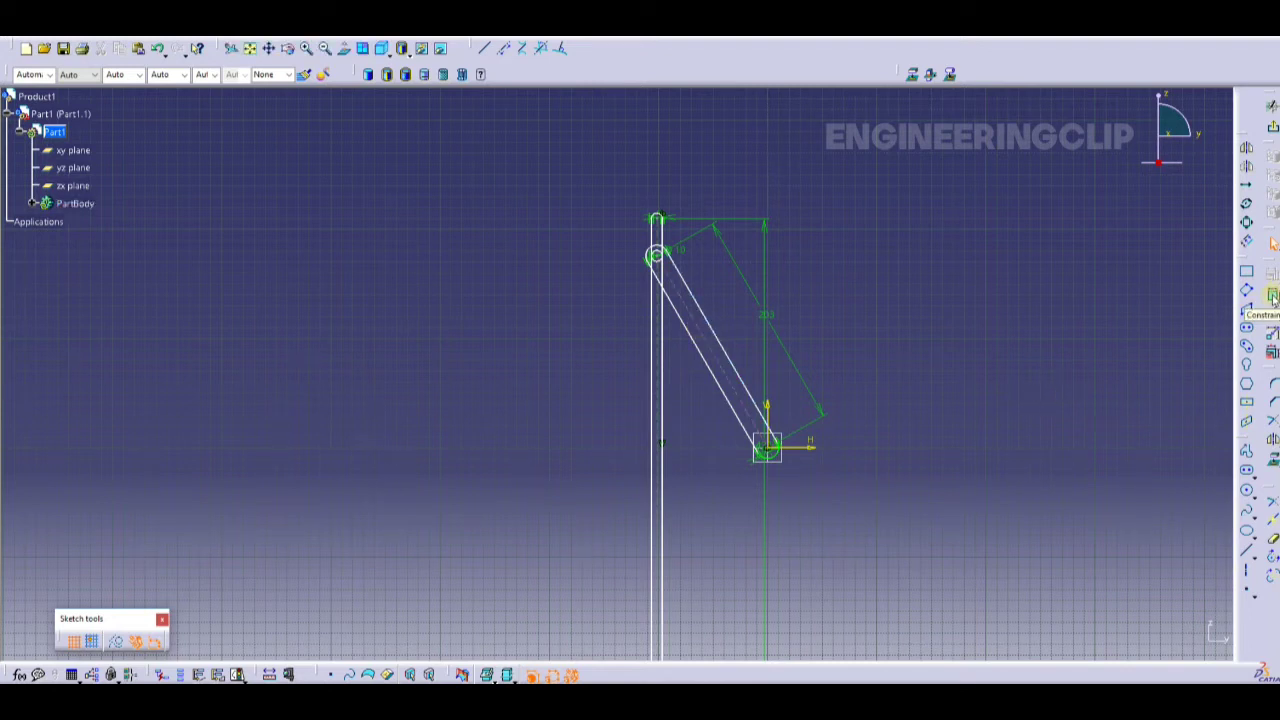
mouse_move(688, 302)
mouse_down()
mouse_move(708, 306)
mouse_move(646, 380)
mouse_move(640, 449)
mouse_move(691, 340)
mouse_up()
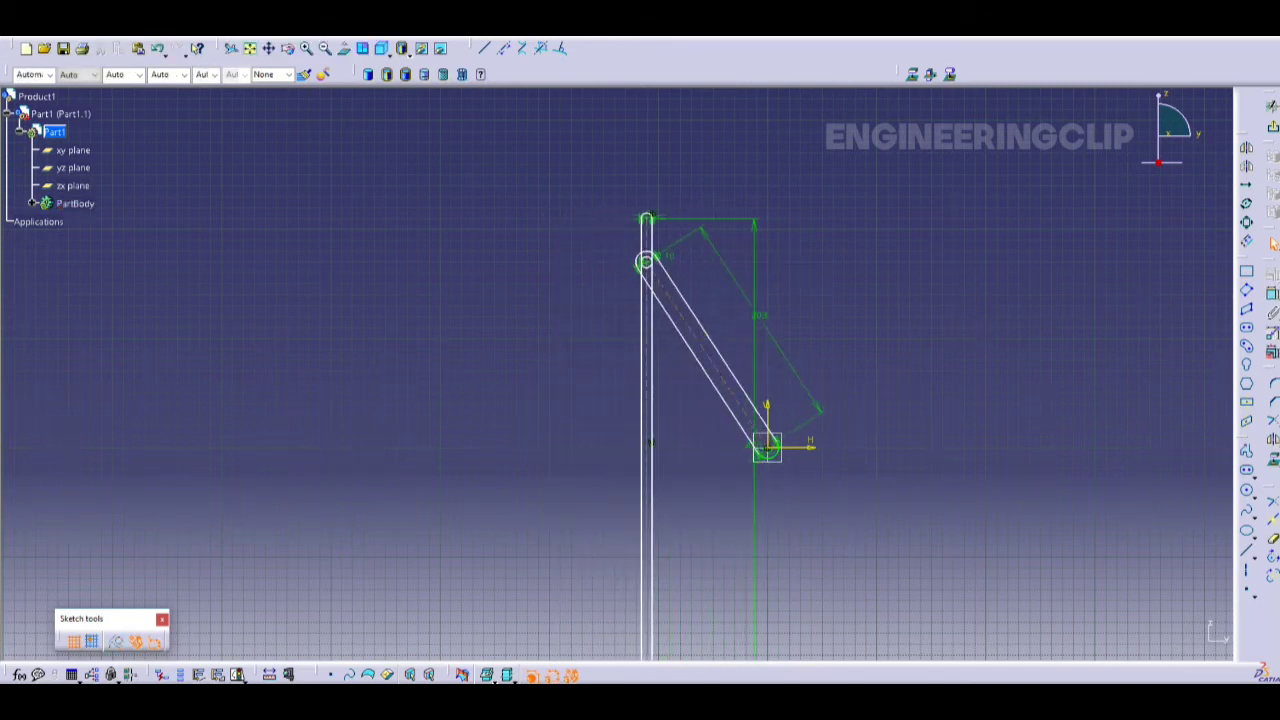
Add an angle dimension to the crank and set it to 40°.
click(703, 348)
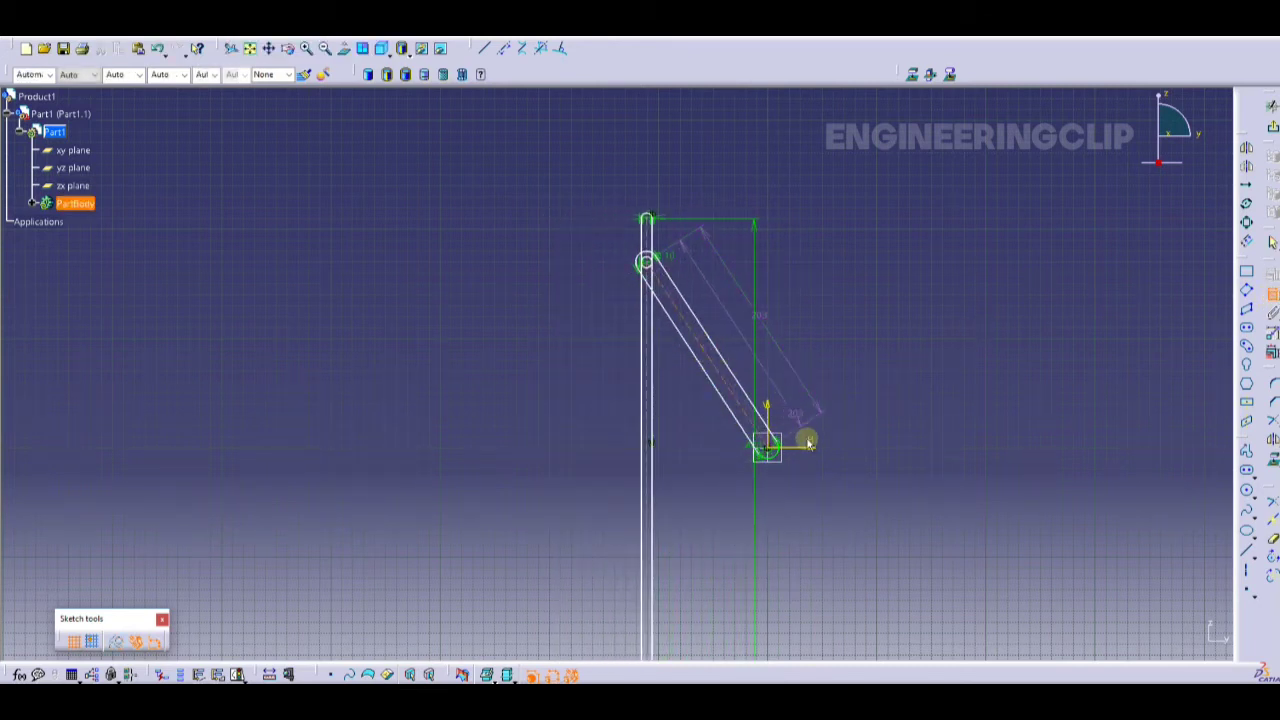
click(811, 446)
click(686, 397)
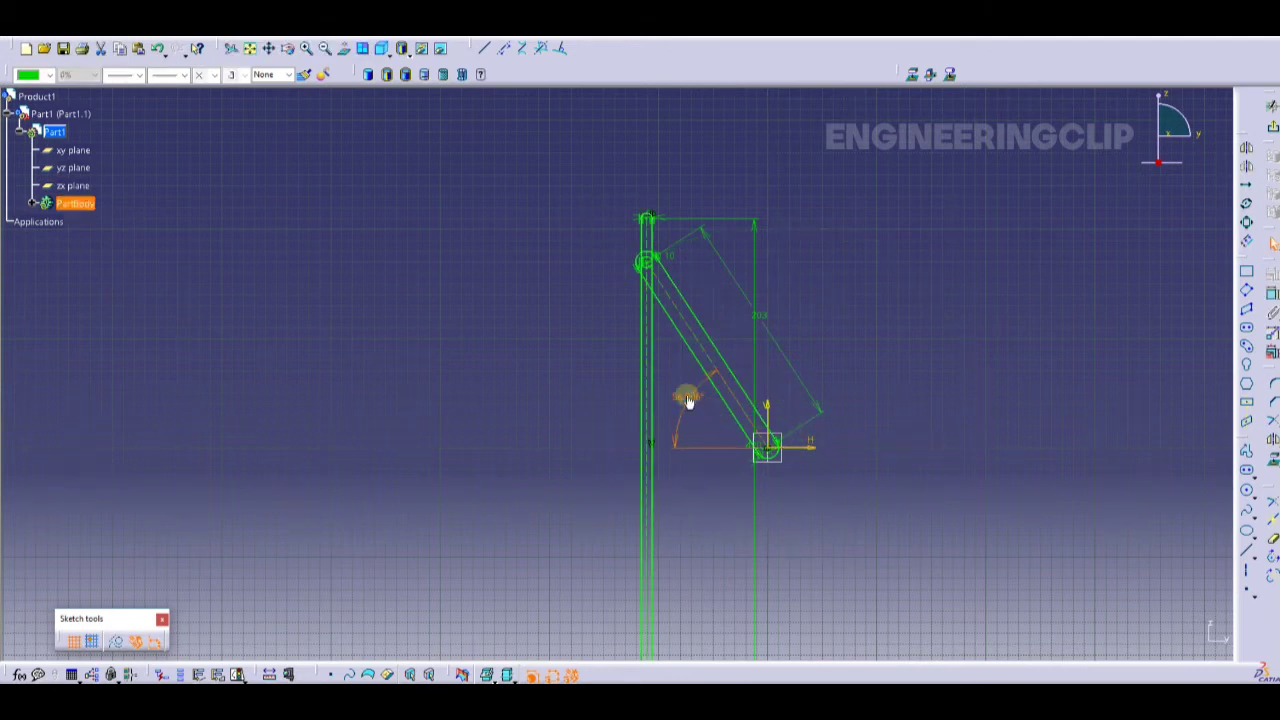
double_click(686, 399)
text(40)
key(Return)
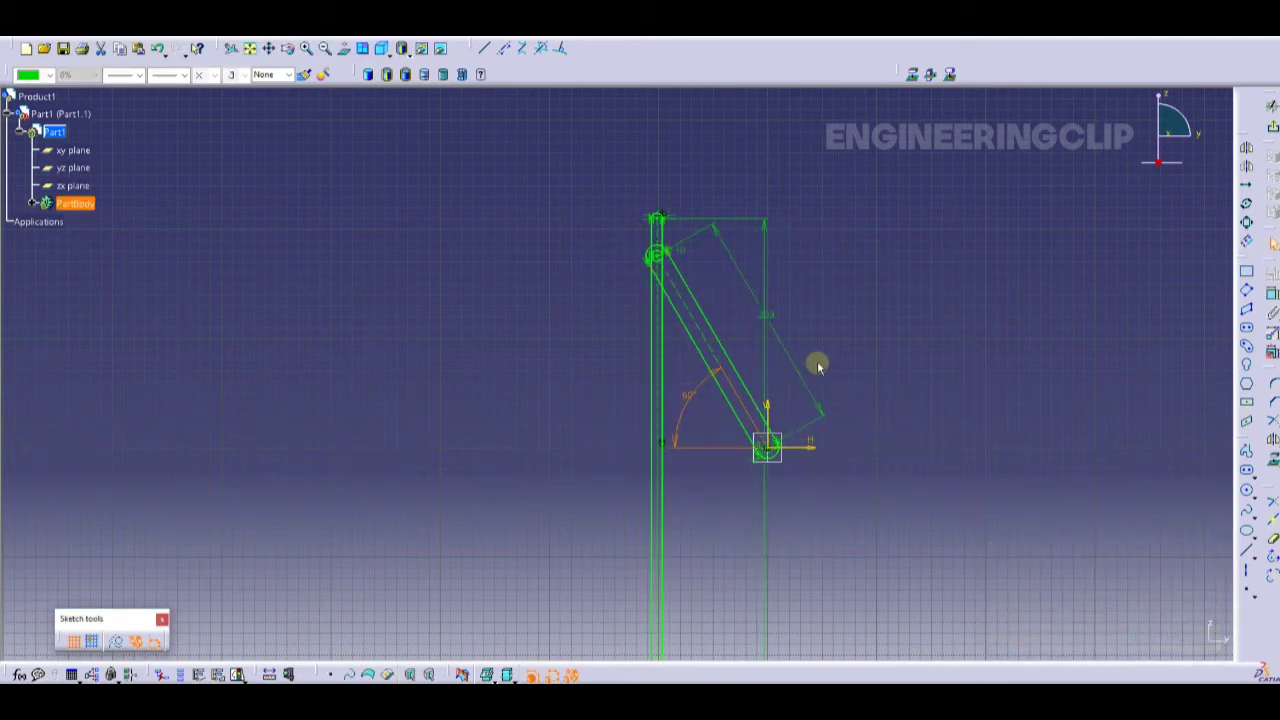
Zoom in on the vertical slot and select its top arc.
scroll(650, 270, up, 2)
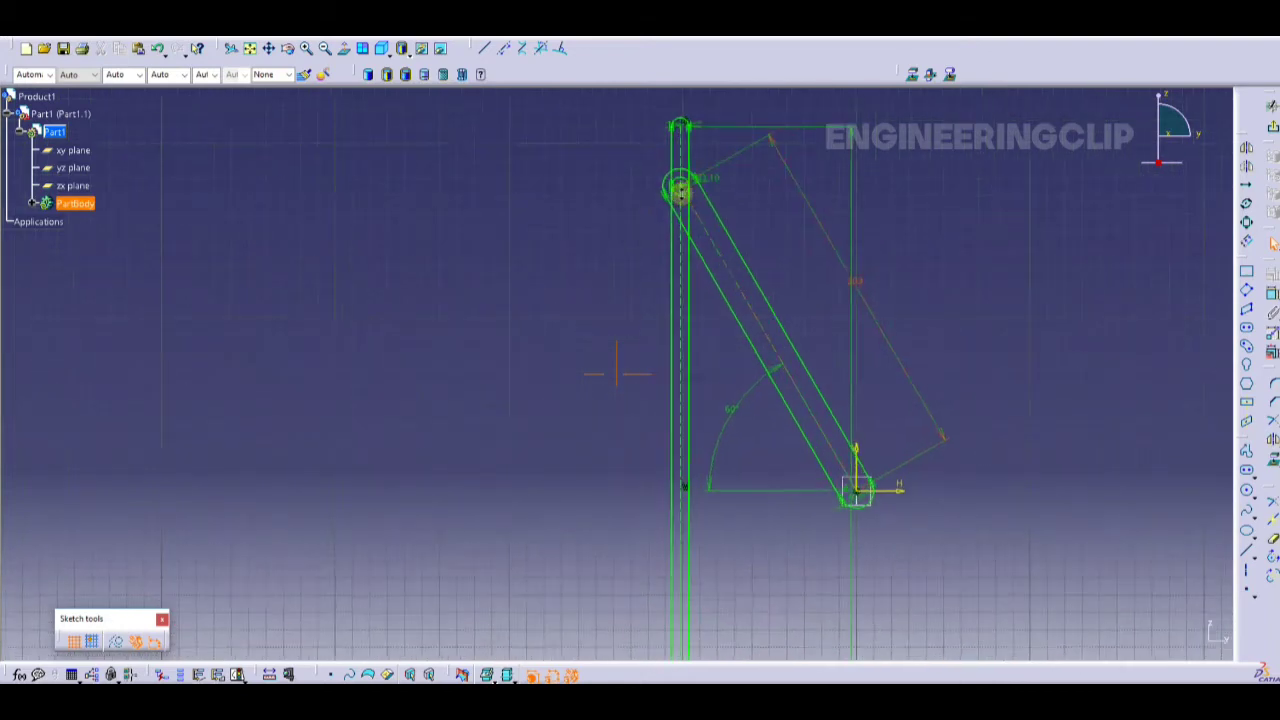
scroll(638, 287, up, 2)
scroll(638, 287, up, 2)
middle_drag(640, 260, 614, 334)
scroll(614, 334, up, 1)
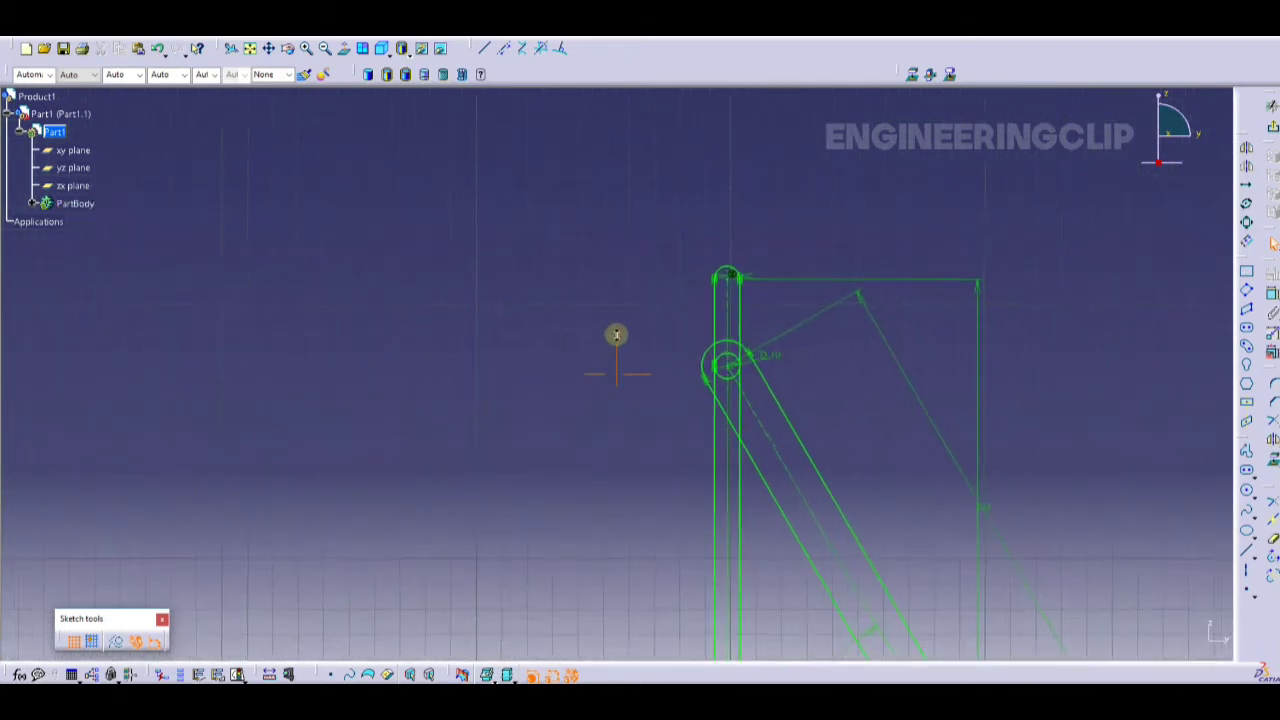
click(712, 270)
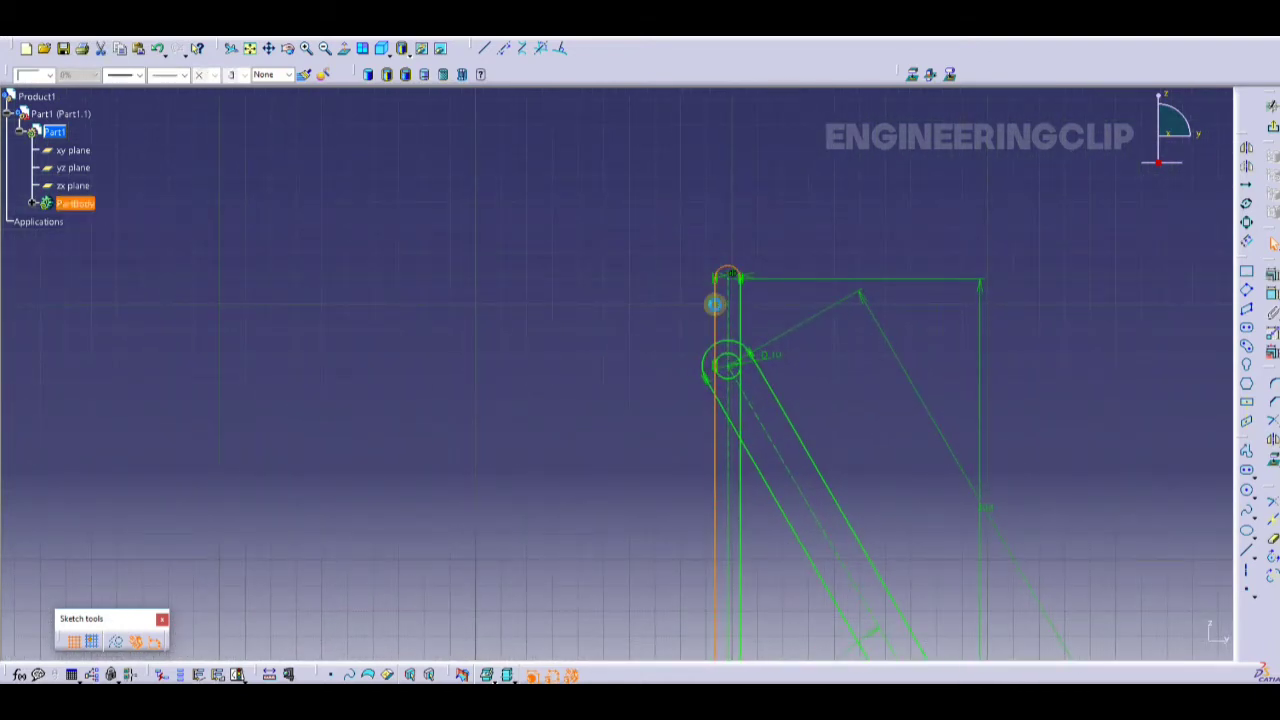
scroll(609, 434, down, 2)
scroll(646, 322, down, 2)
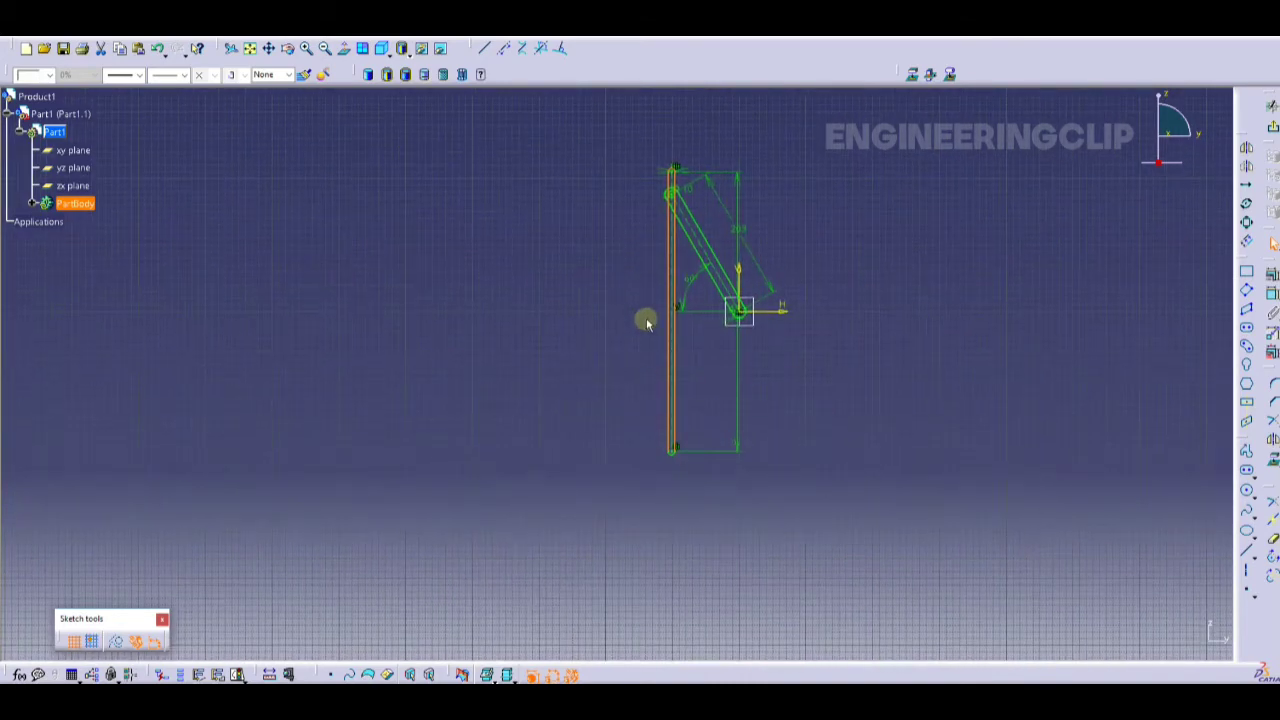
scroll(669, 330, up, 2)
scroll(620, 370, up, 2)
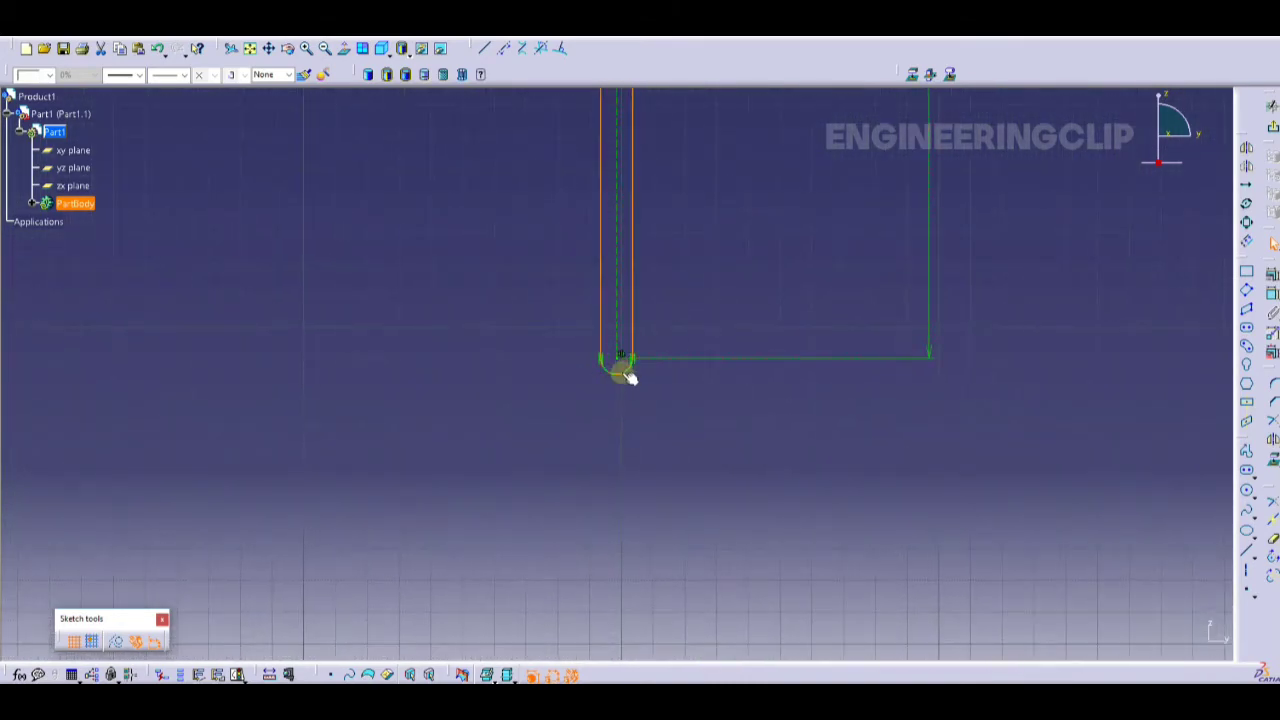
Offset the slot outline by 20 mm to create the outer yoke profile.
click(1247, 242)
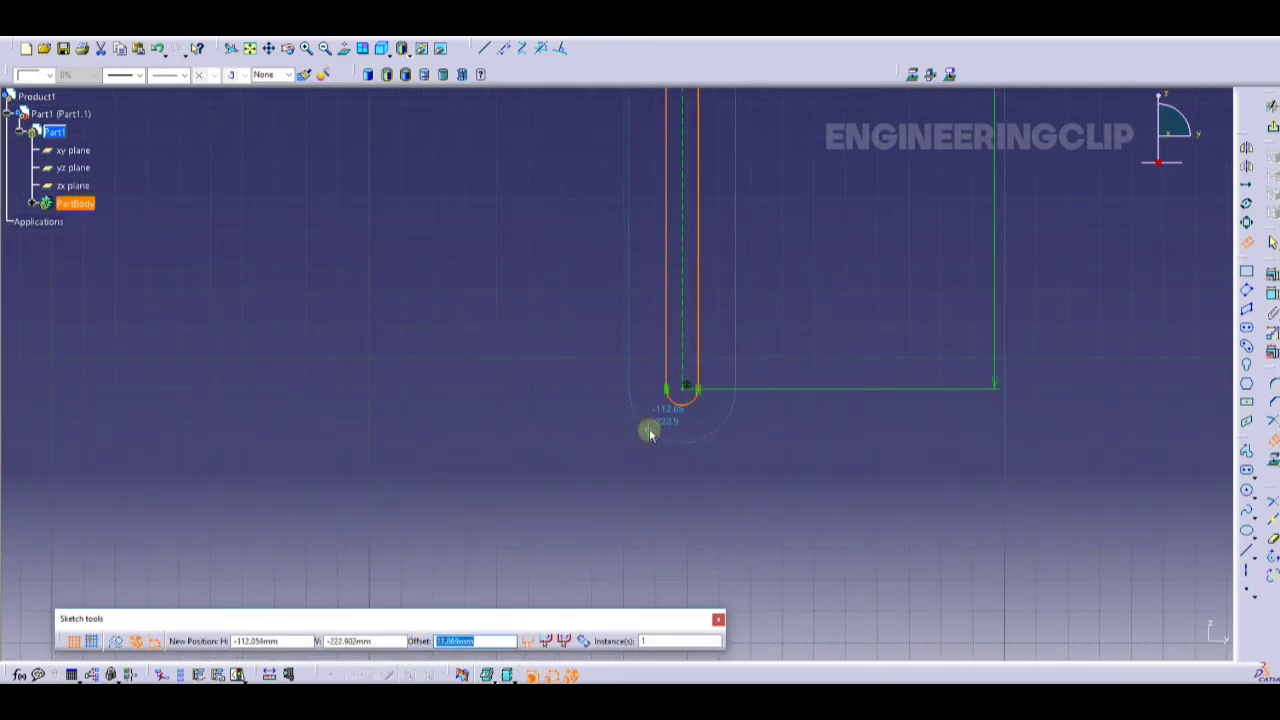
text(20)
key(Return)
middle_drag(644, 403, 607, 503)
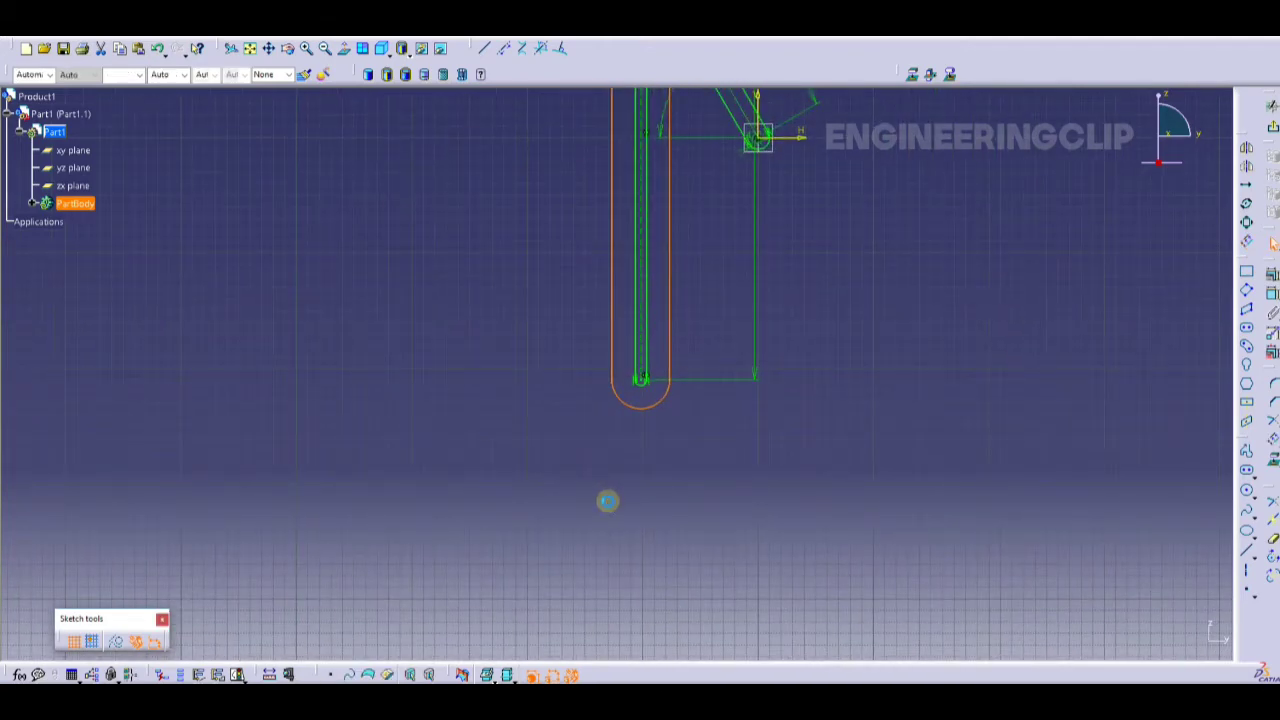
click(607, 501)
mouse_move(543, 291)
middle_down()
mouse_move(586, 534)
mouse_move(570, 465)
middle_up()
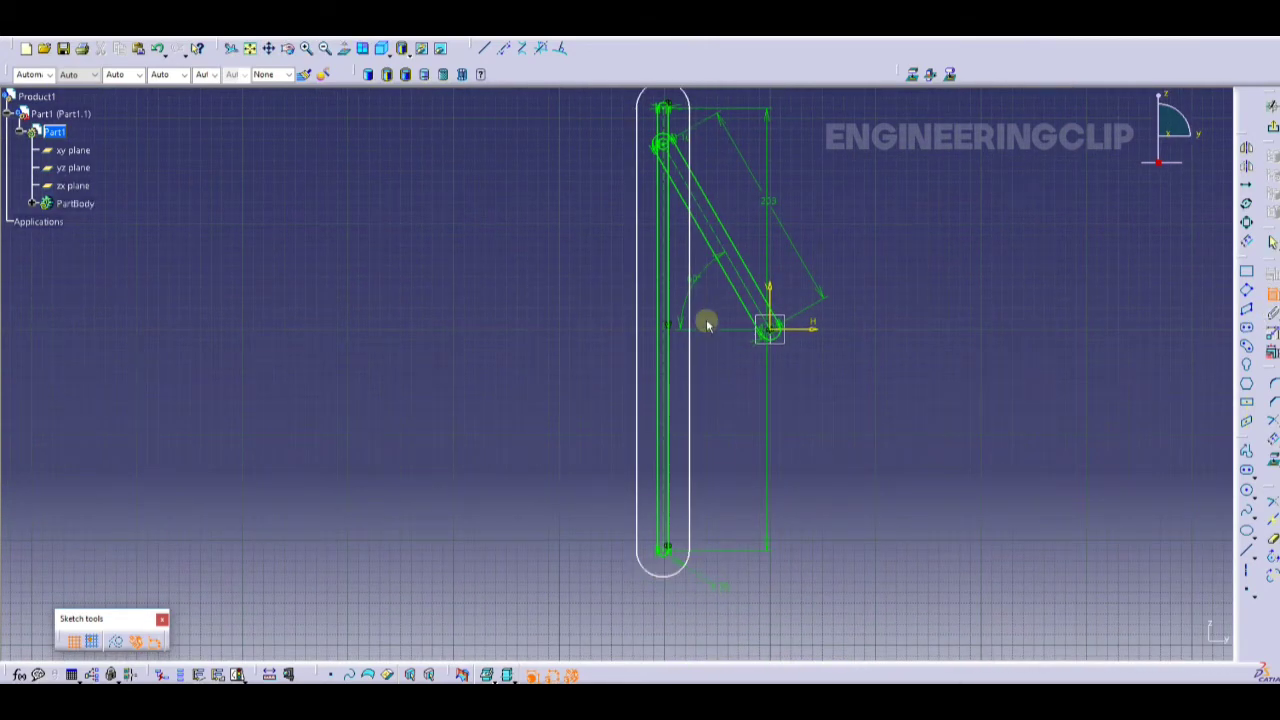
Make the outer slot's top arc concentric with the inner top arc.
key(Up)
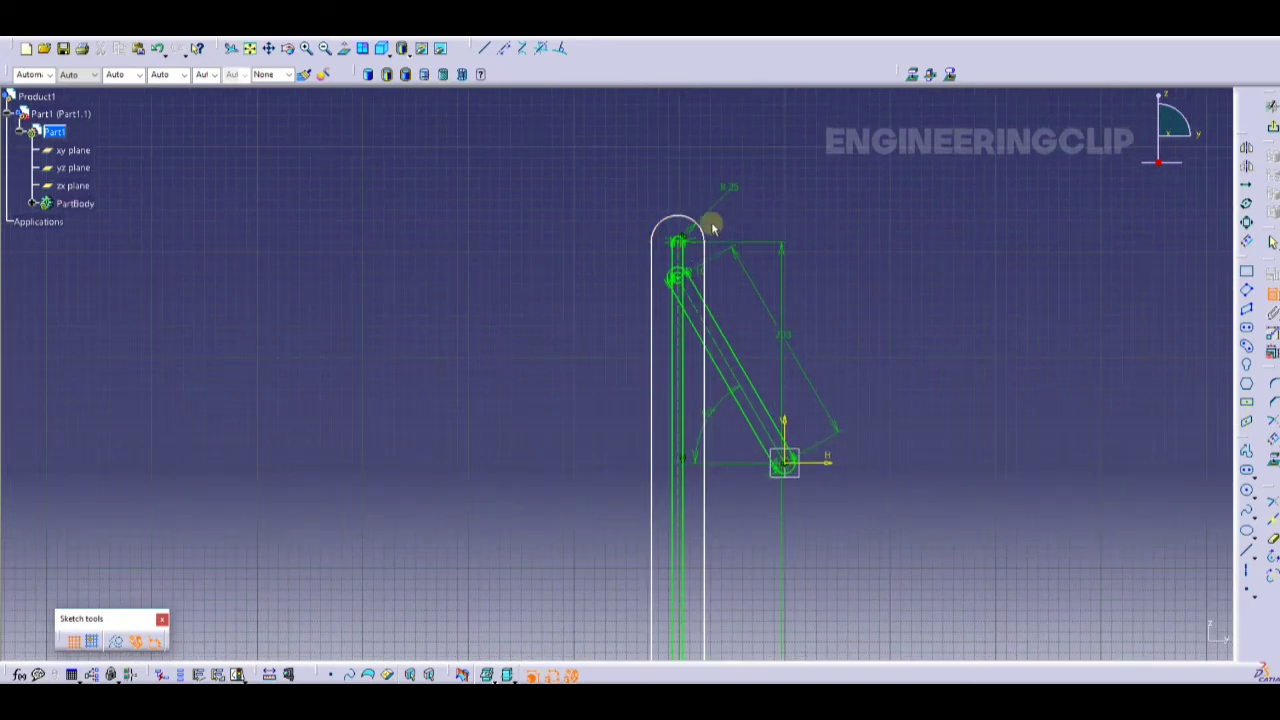
mouse_move(711, 220)
middle_down()
mouse_move(674, 337)
mouse_move(691, 220)
mouse_move(655, 277)
middle_up()
click(655, 277)
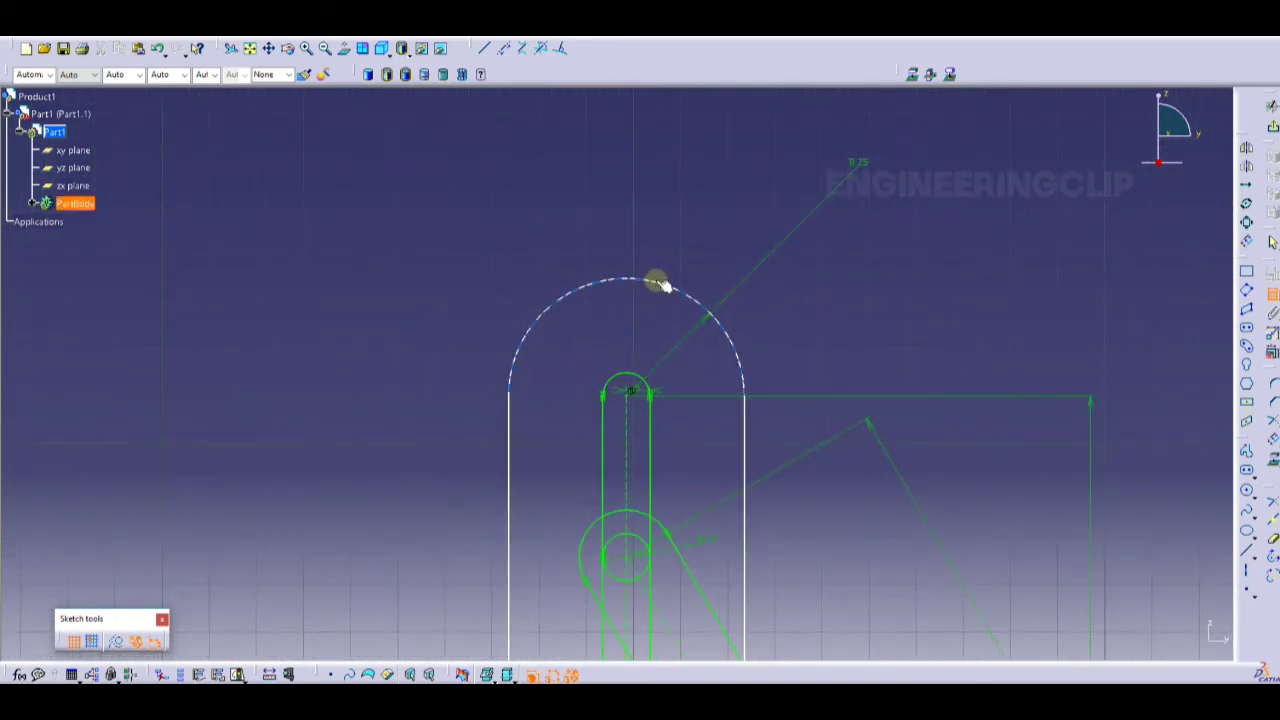
right_click(591, 341)
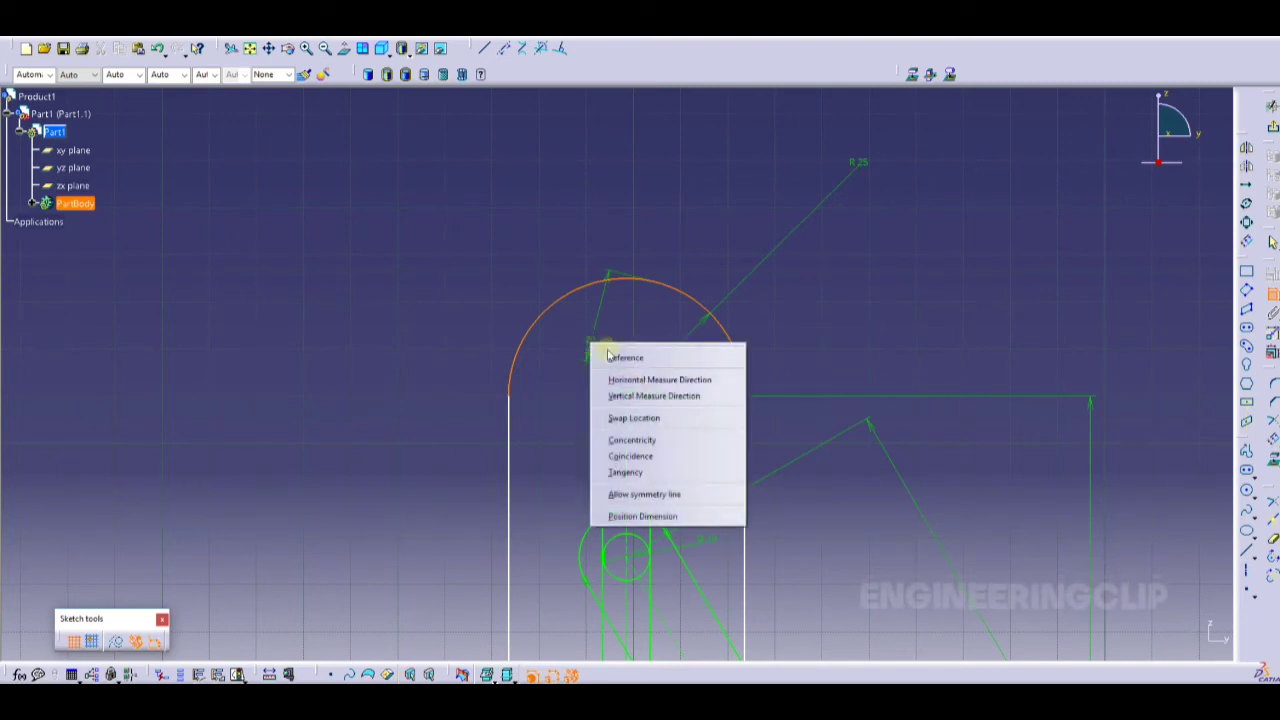
click(659, 444)
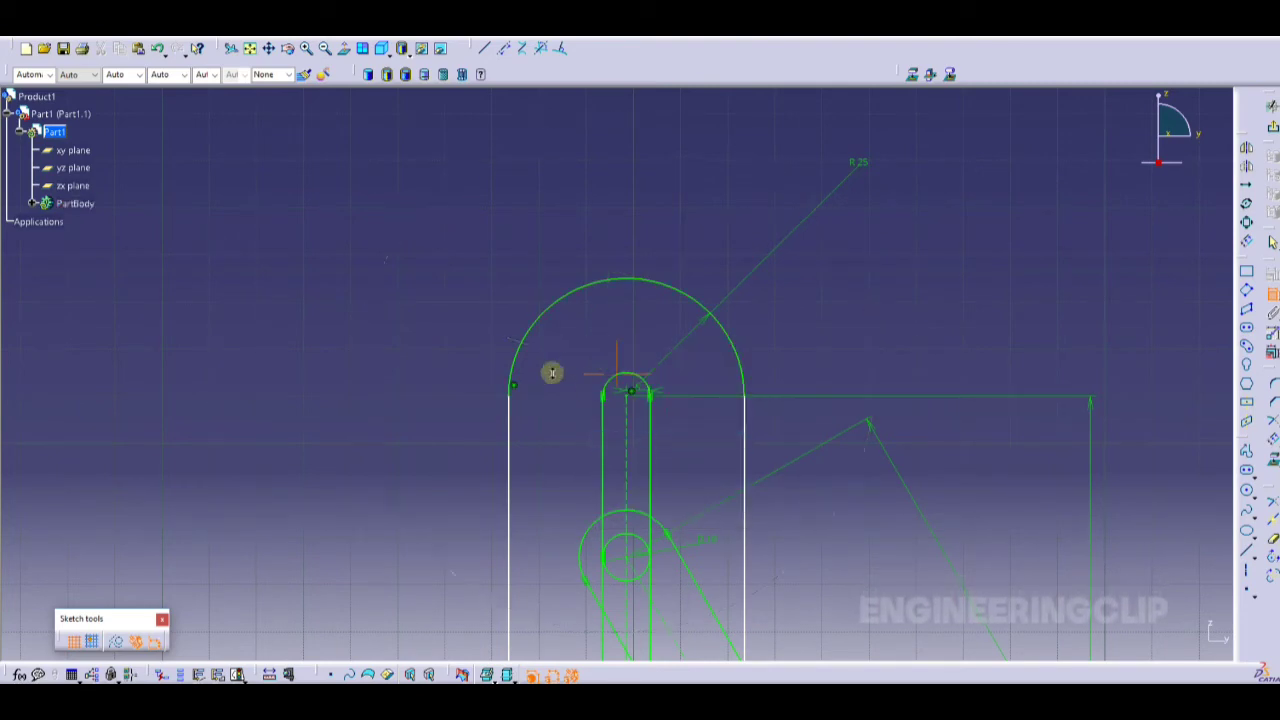
Make the large bottom outer arc concentric with the small inner bottom arc.
mouse_move(551, 371)
ctrl+middle_down()
mouse_move(574, 517)
mouse_move(585, 218)
ctrl+middle_up()
middle_drag(623, 470, 648, 362)
click(652, 358)
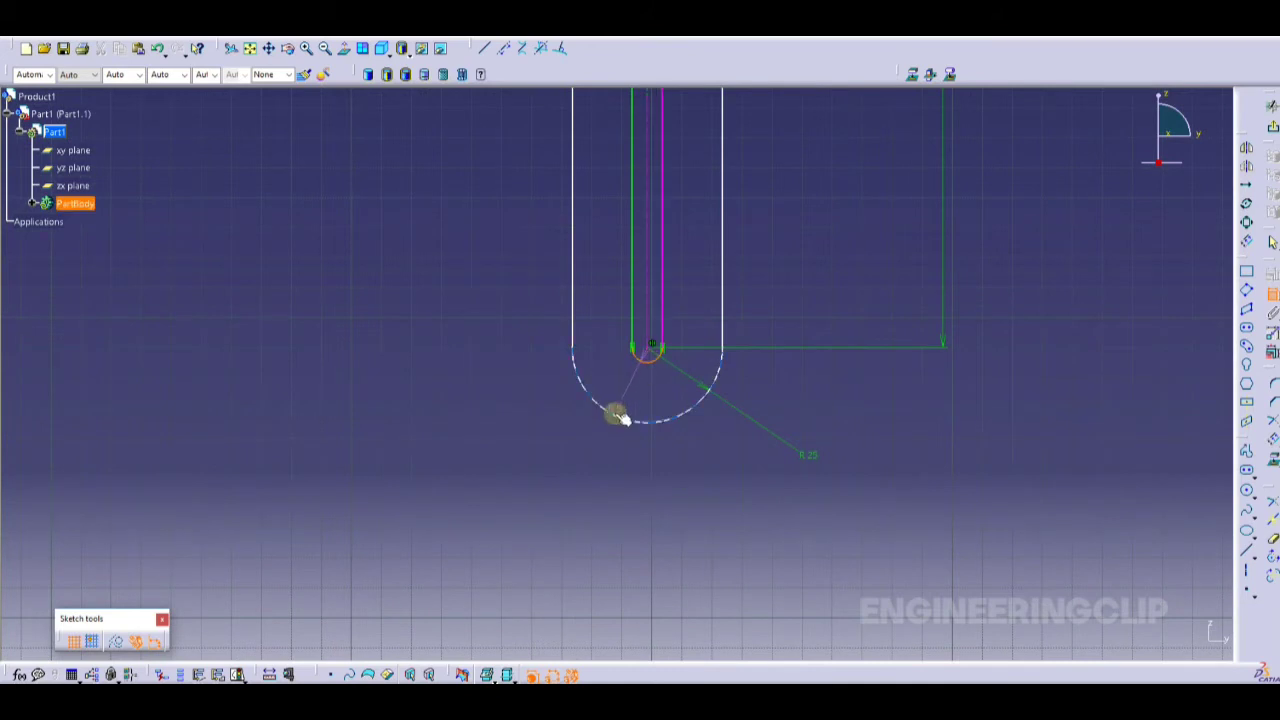
click(617, 416)
right_click(537, 451)
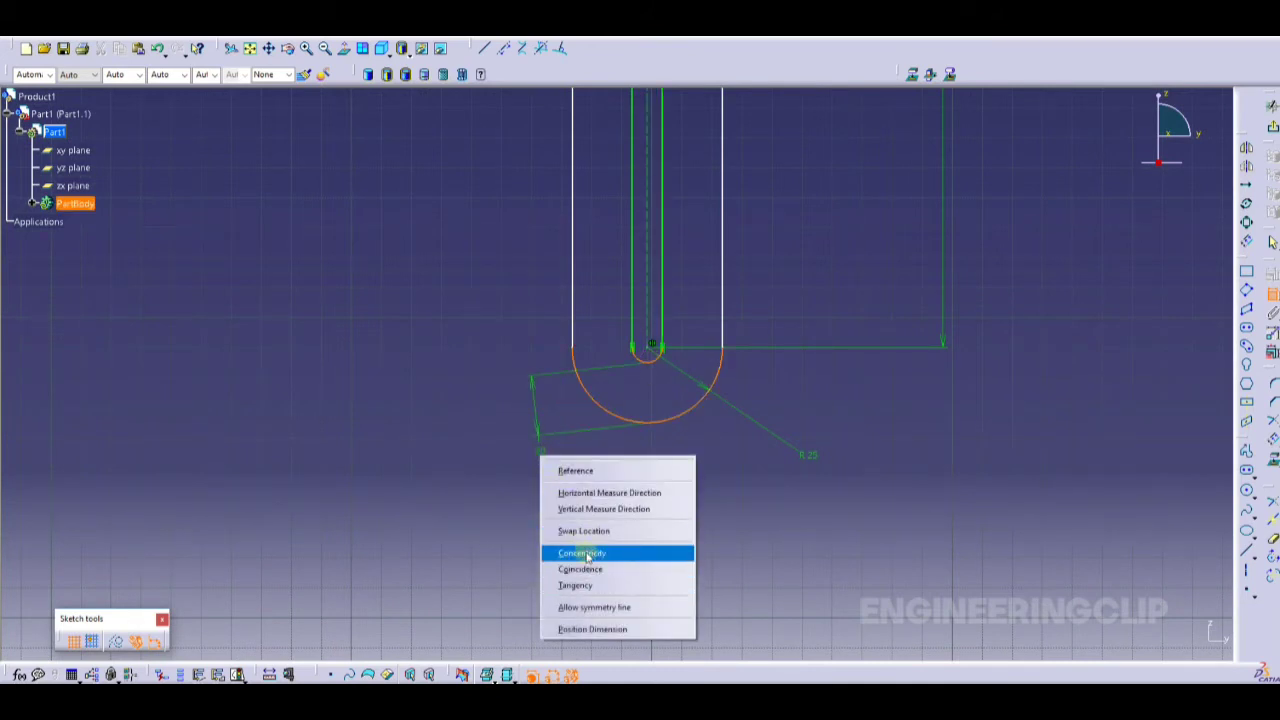
click(587, 556)
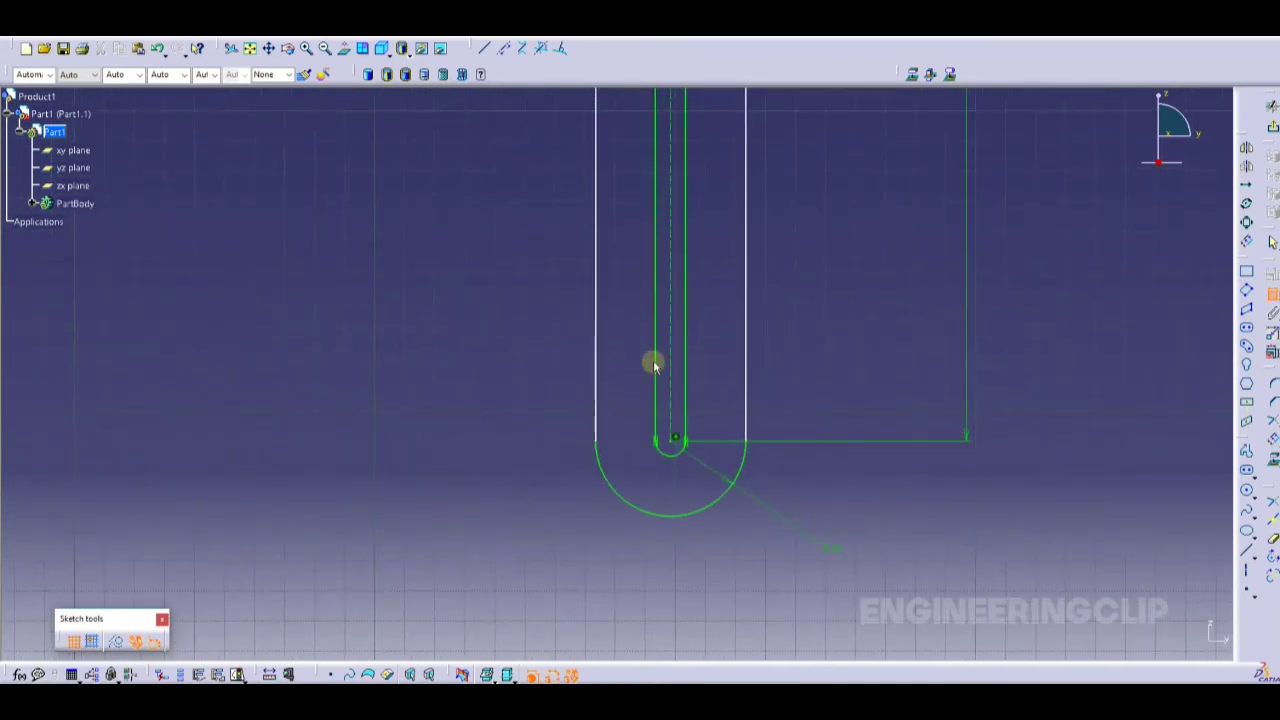
Set a 20 distance between the inner and outer slot side lines.
click(654, 360)
click(598, 337)
click(554, 351)
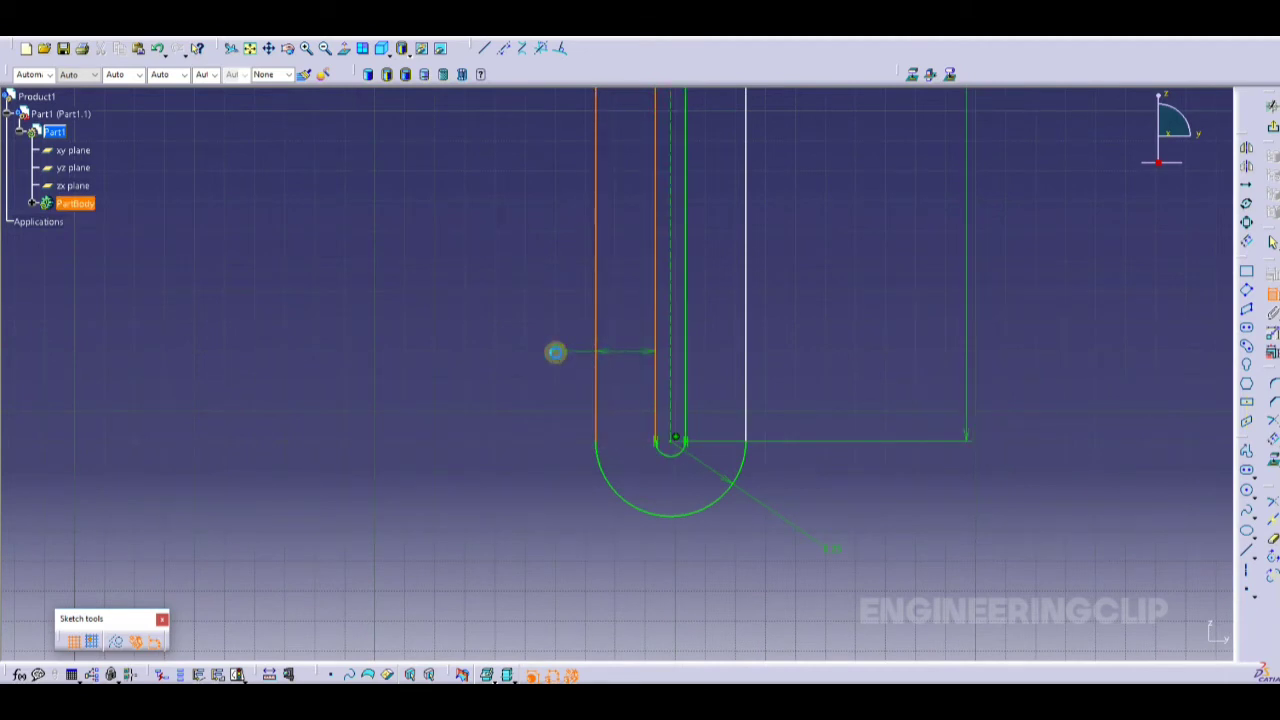
click(748, 306)
mouse_move(806, 351)
mouse_down()
mouse_move(749, 386)
mouse_move(774, 503)
mouse_move(706, 414)
mouse_move(692, 425)
mouse_move(735, 462)
mouse_up()
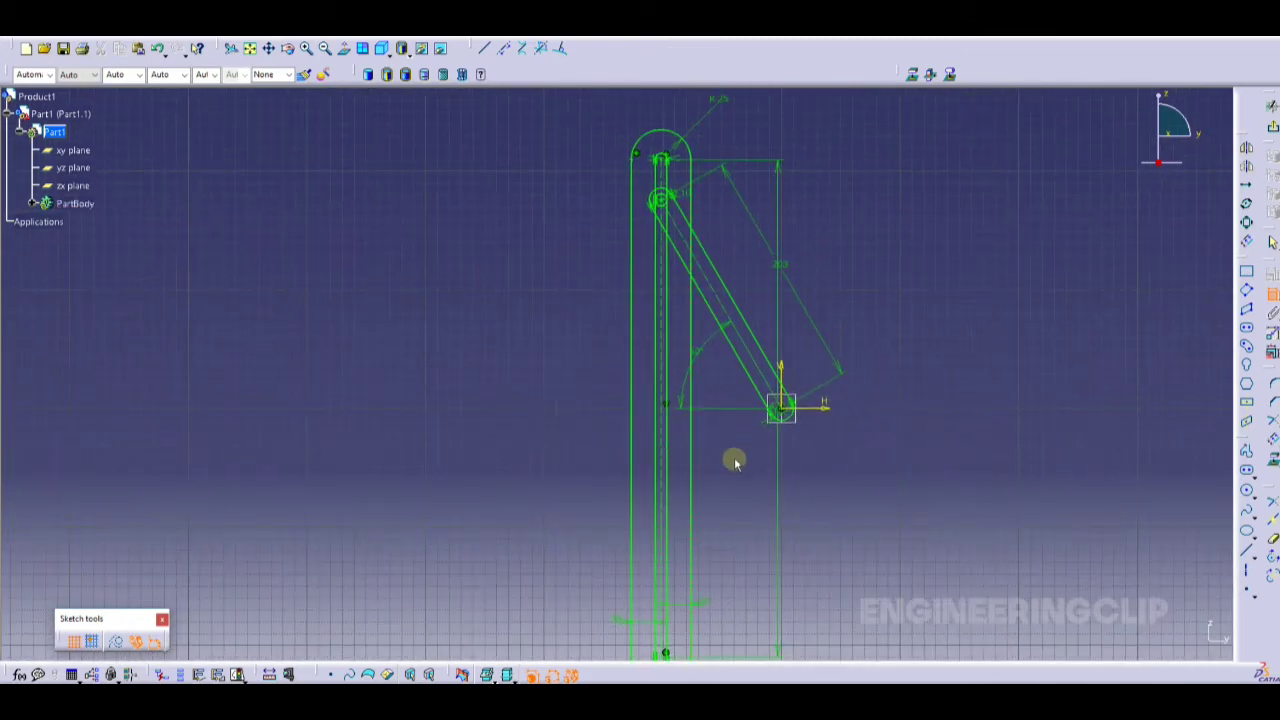
Delete the arm's old angle, swing the crank, and add a new 60° angle.
click(705, 345)
key(Delete)
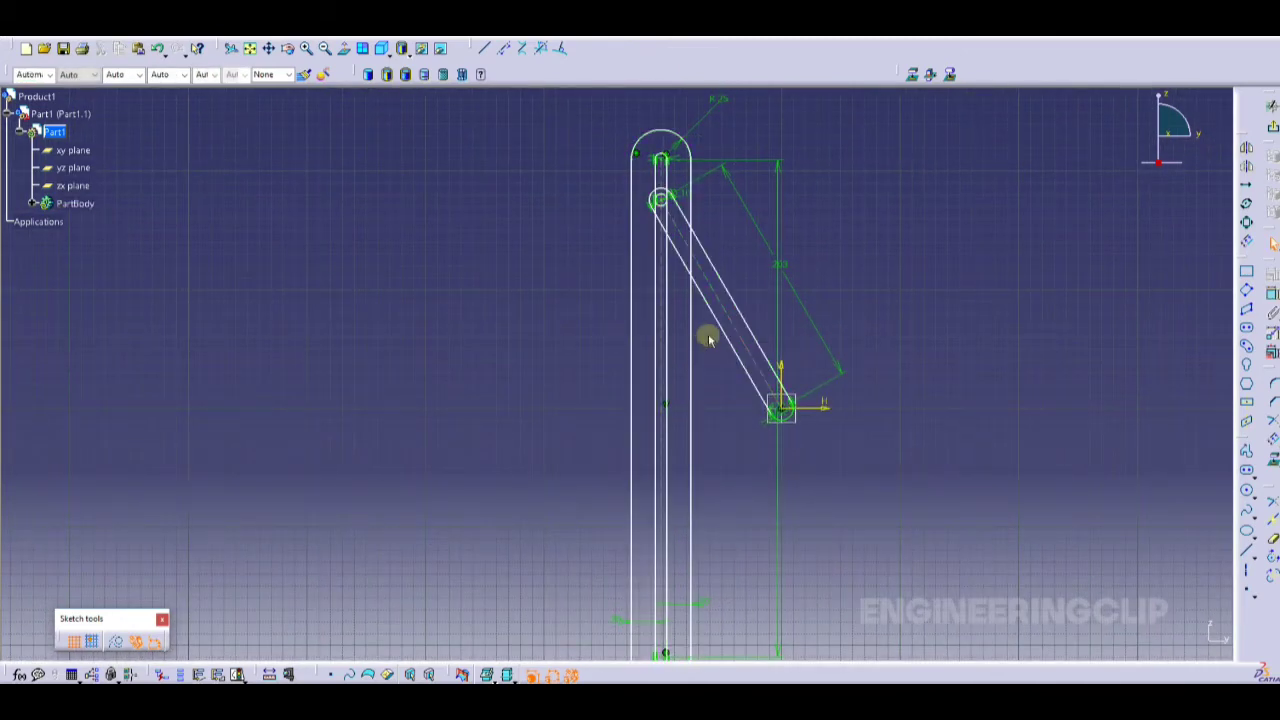
drag(708, 340, 697, 379)
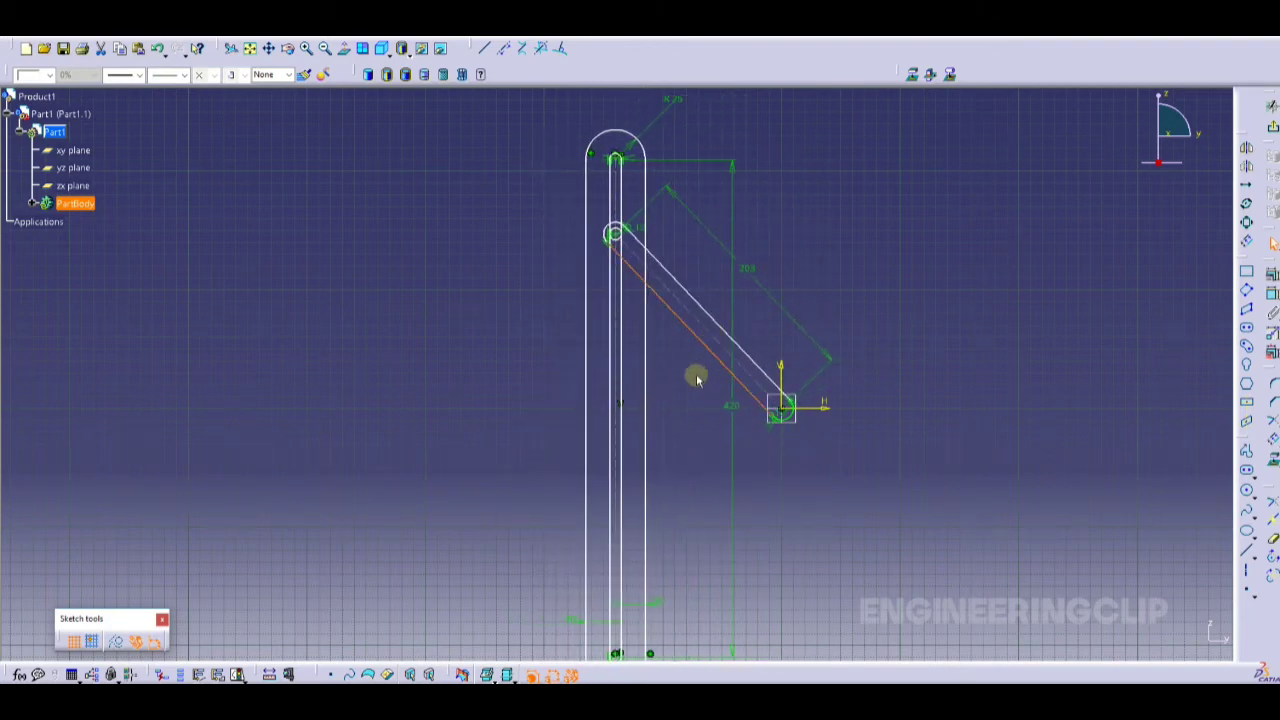
ctrl+middle_drag(740, 383, 840, 357)
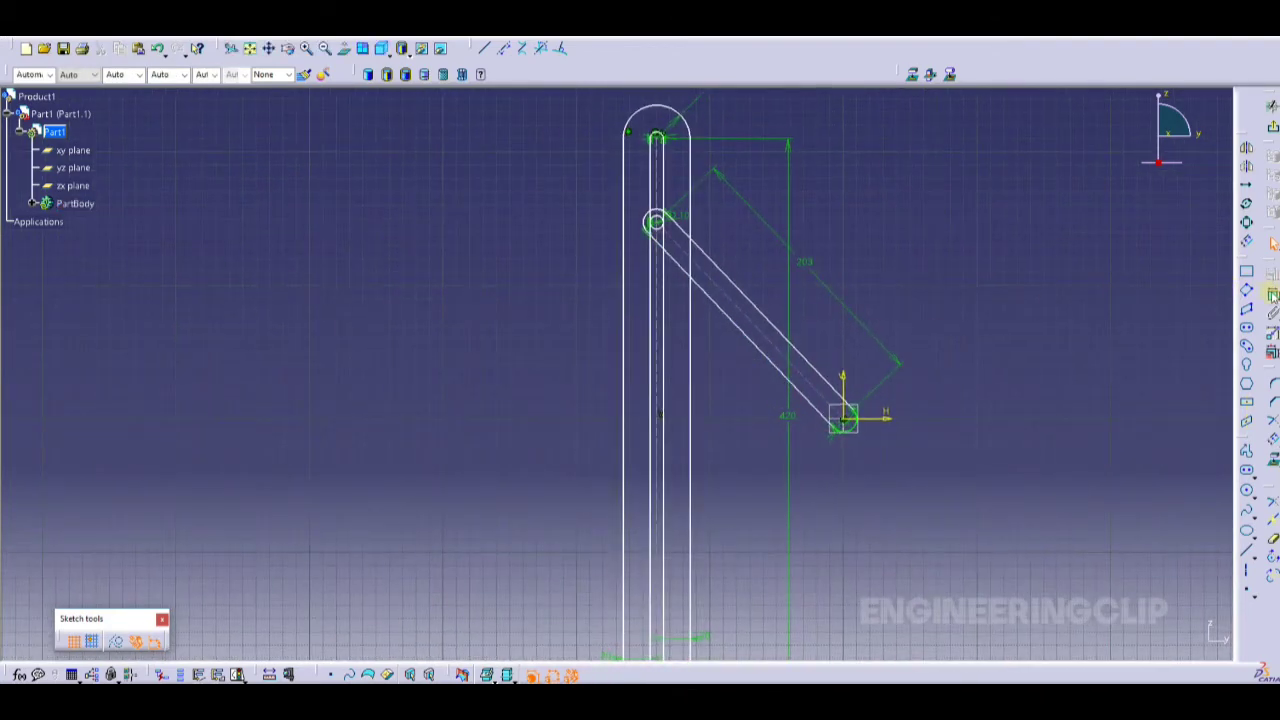
click(880, 420)
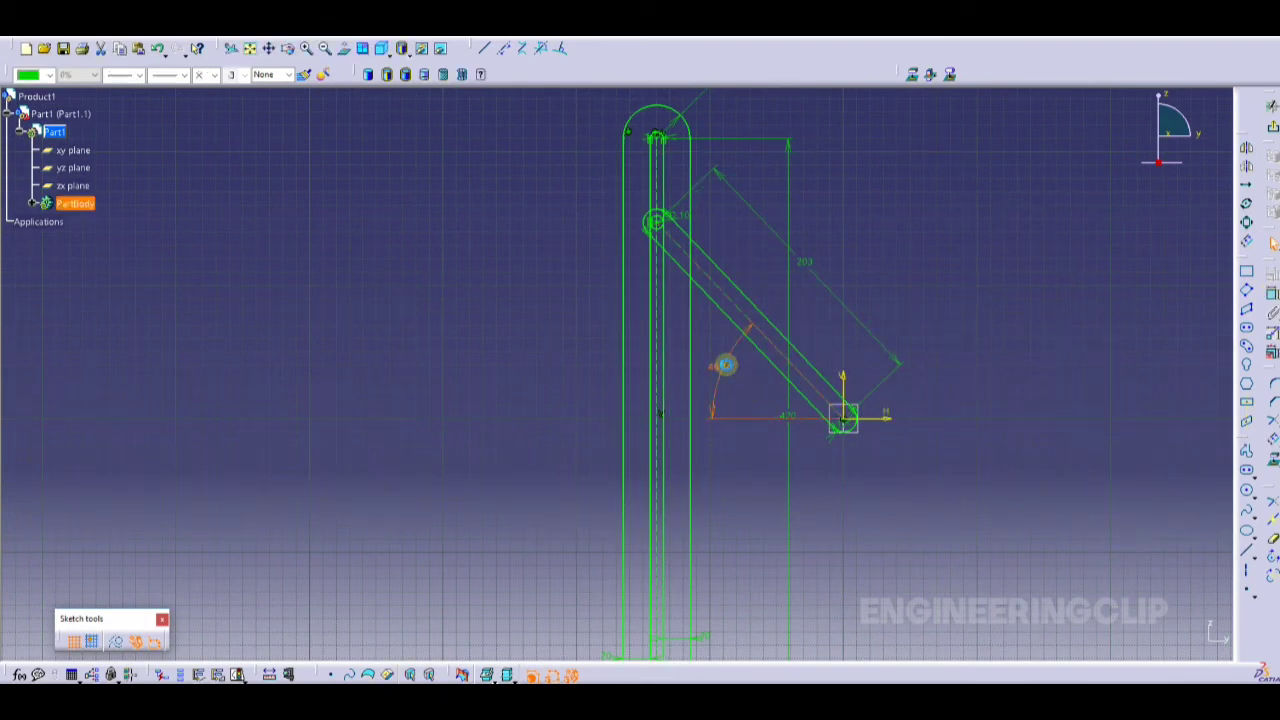
double_click(725, 365)
key(Return)
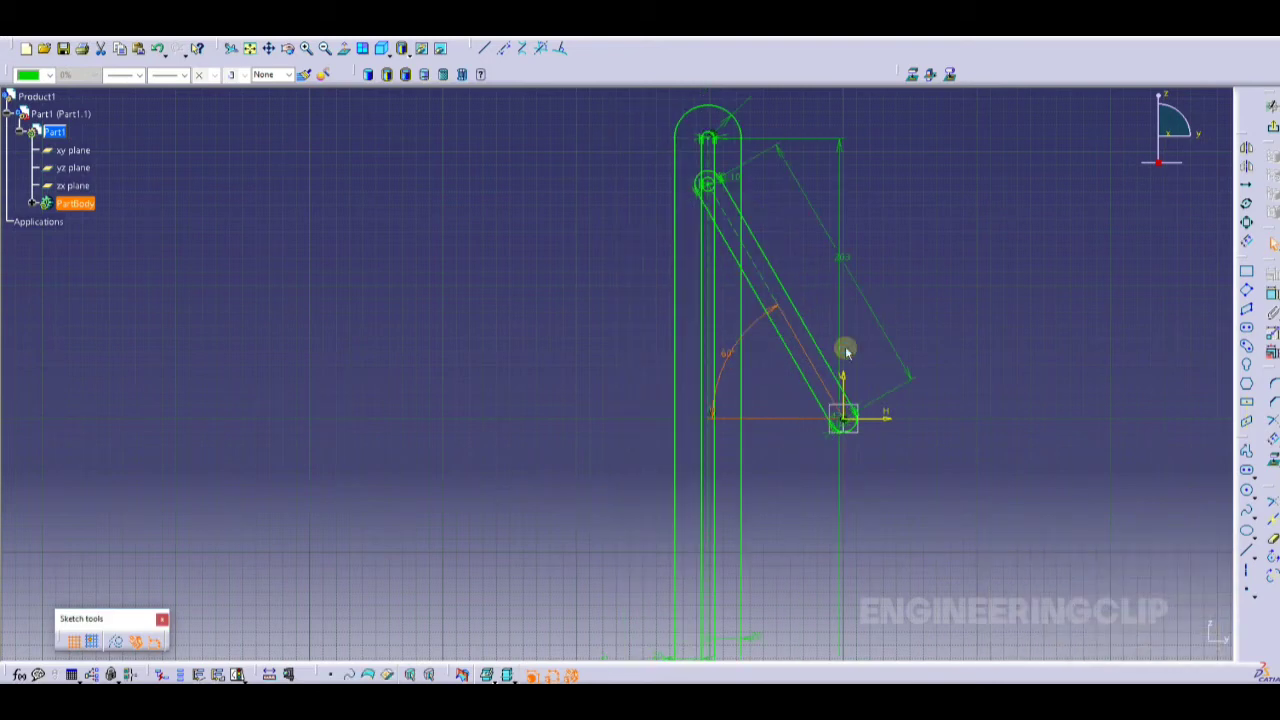
ctrl+middle_drag(923, 303, 910, 338)
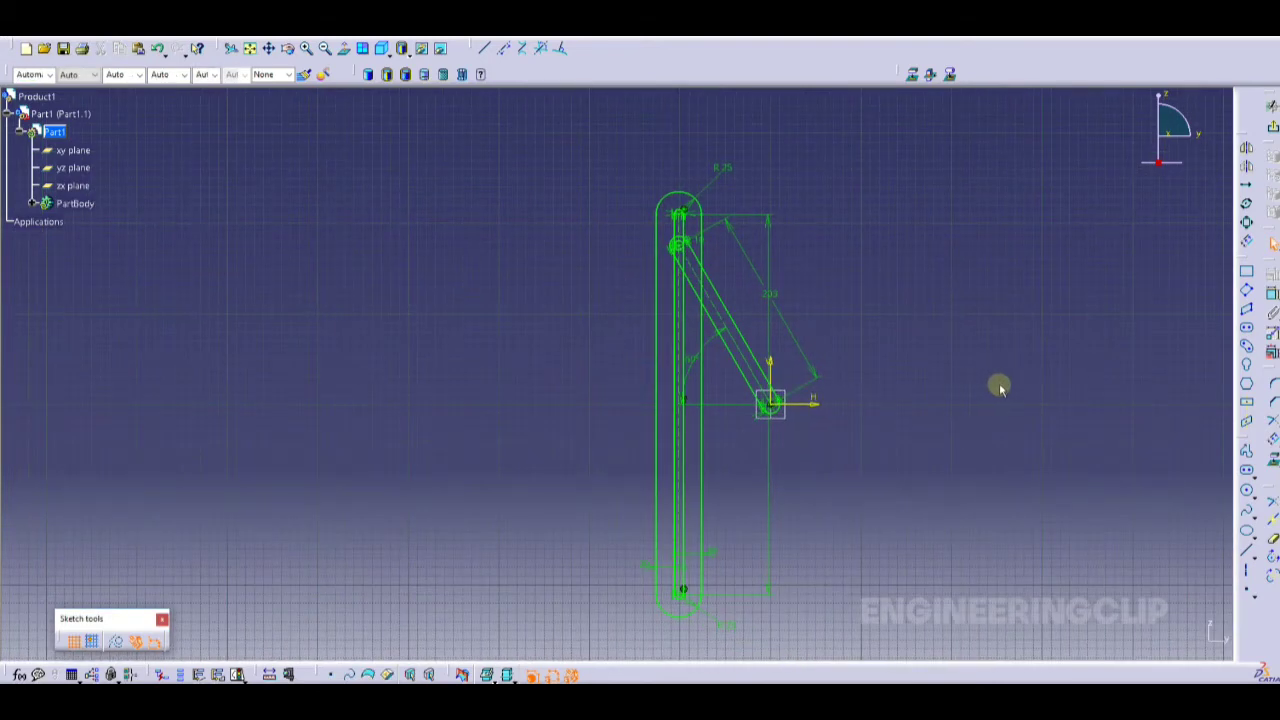
Draw a rectangle extending left from the yoke and give it a 50 height.
click(1246, 273)
middle_drag(688, 416, 734, 412)
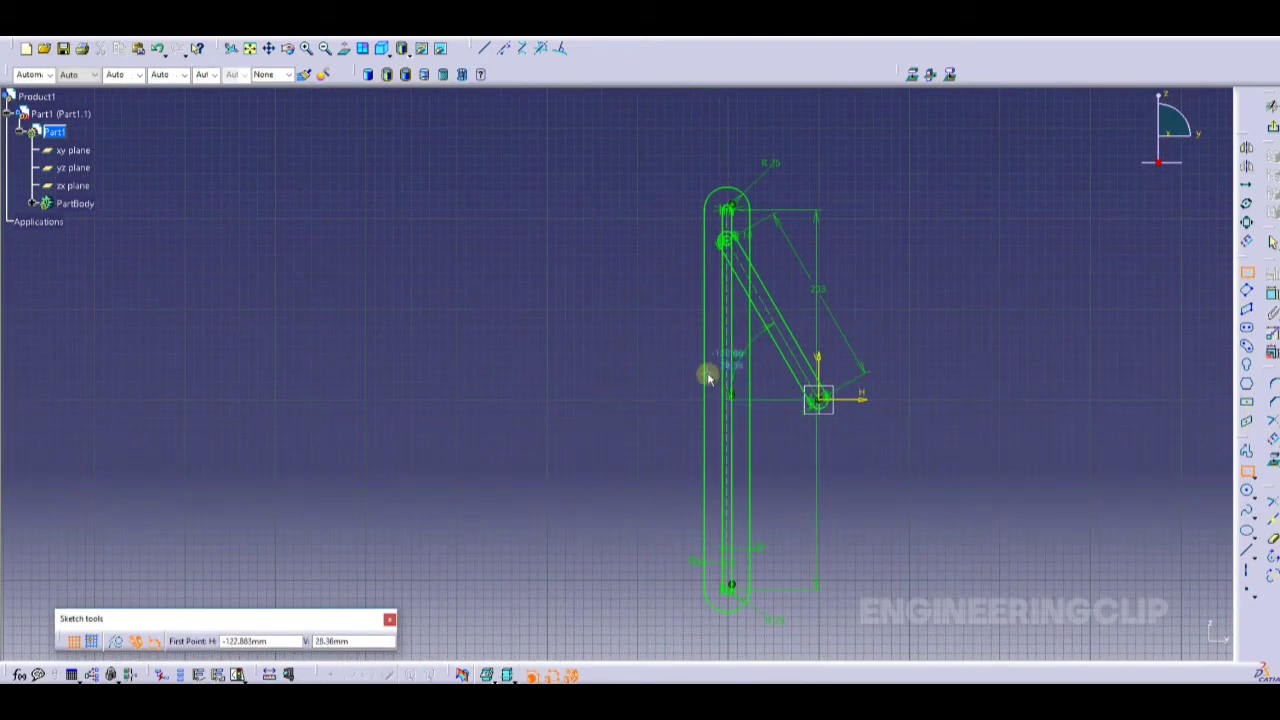
click(706, 373)
click(420, 429)
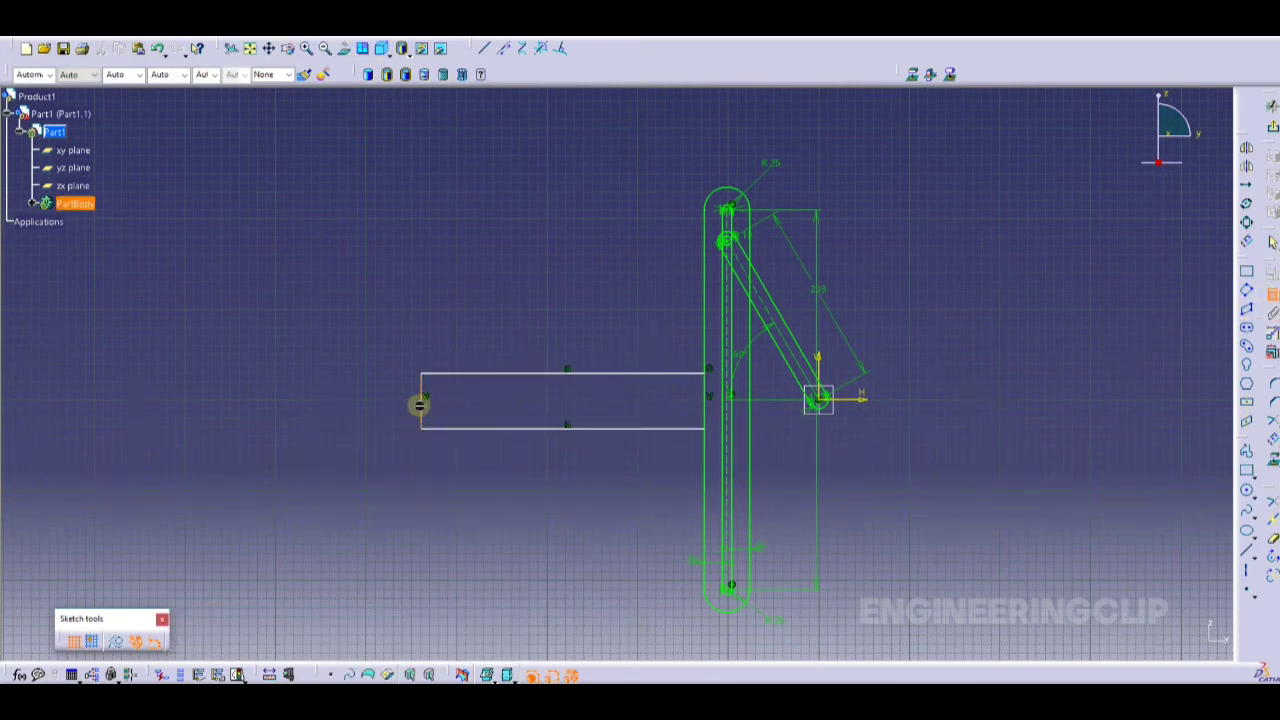
click(419, 405)
double_click(367, 413)
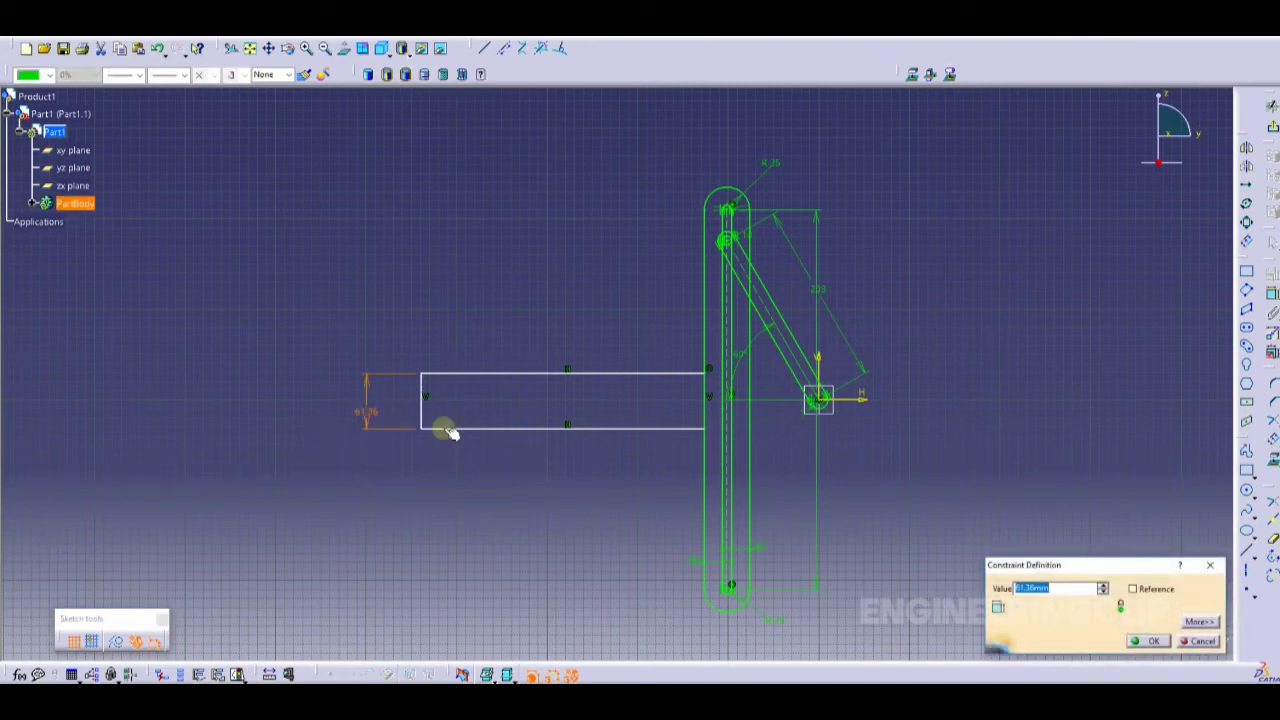
text(50)
key(Return)
middle_drag(532, 481, 648, 435)
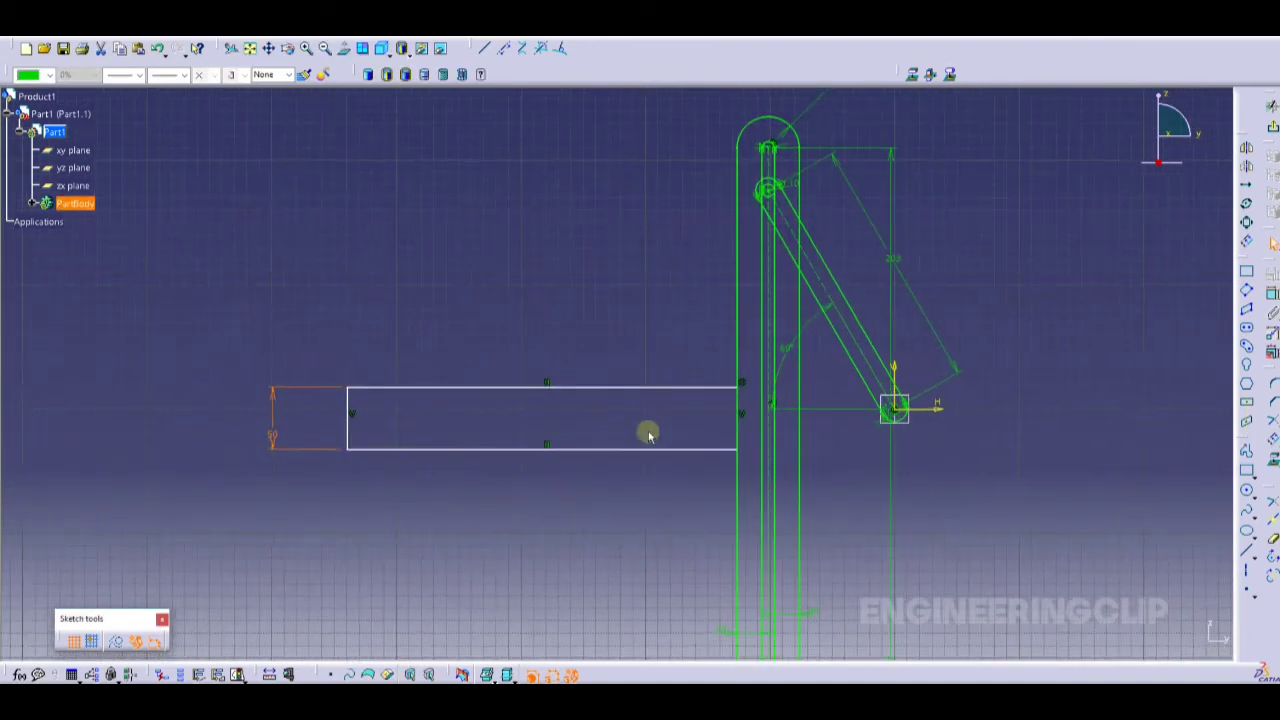
Dimension the rectangle's top edge 25 from the horizontal axis and its length to 600.
click(1274, 296)
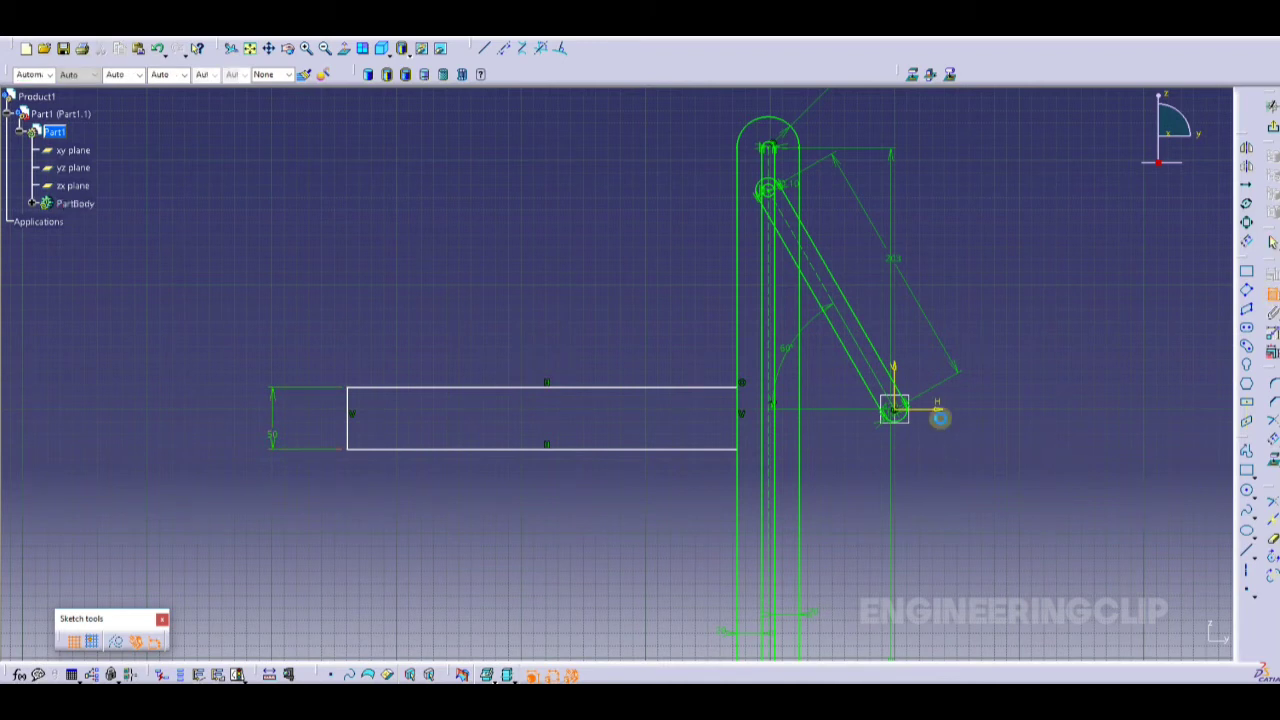
click(676, 389)
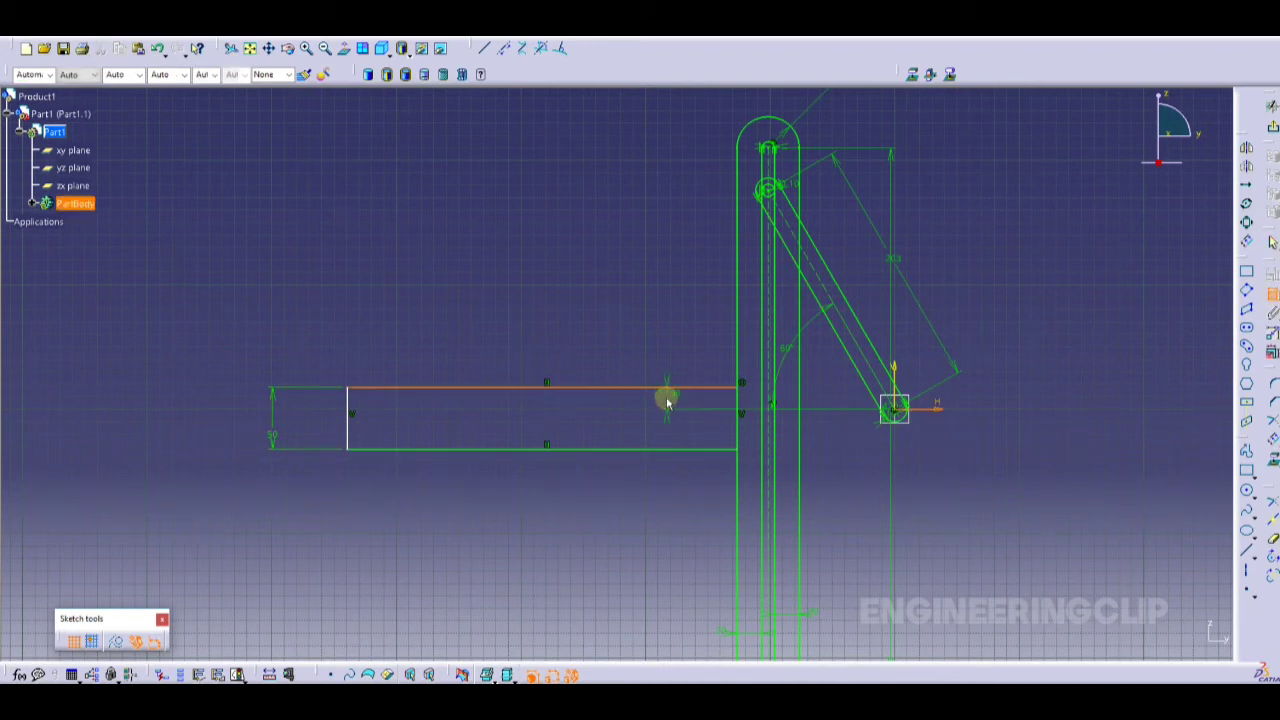
click(670, 400)
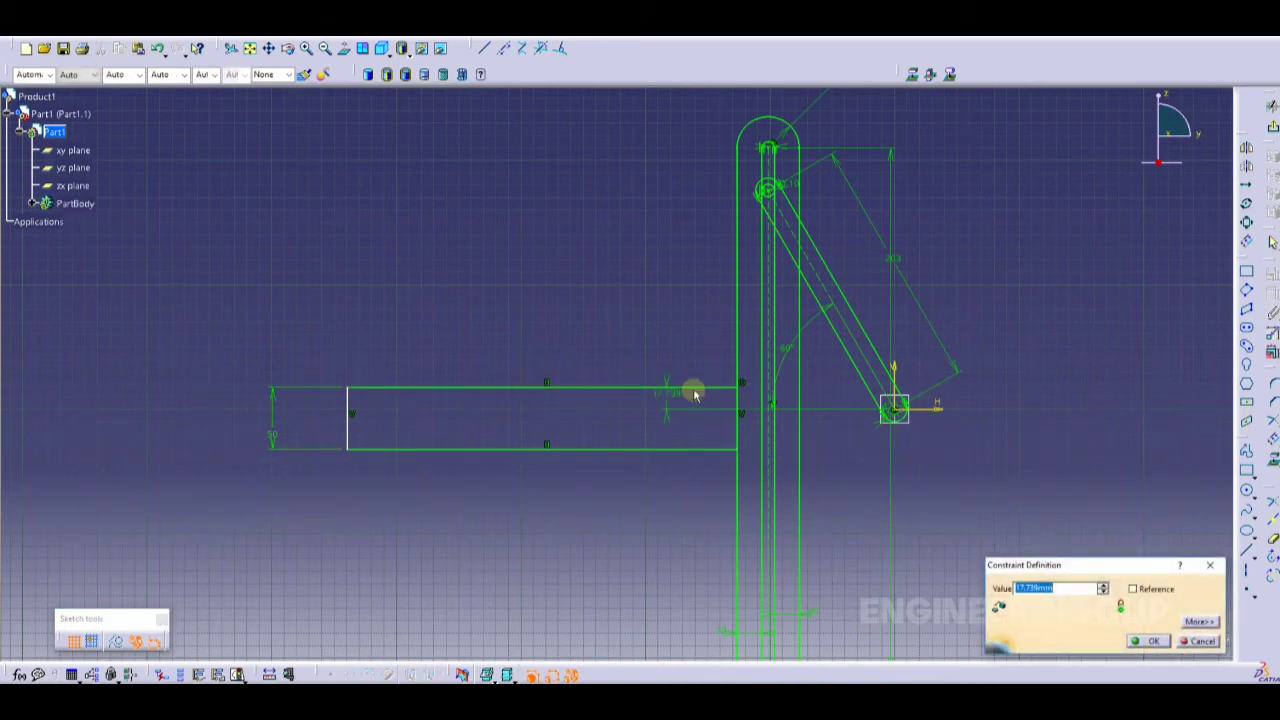
key(Return)
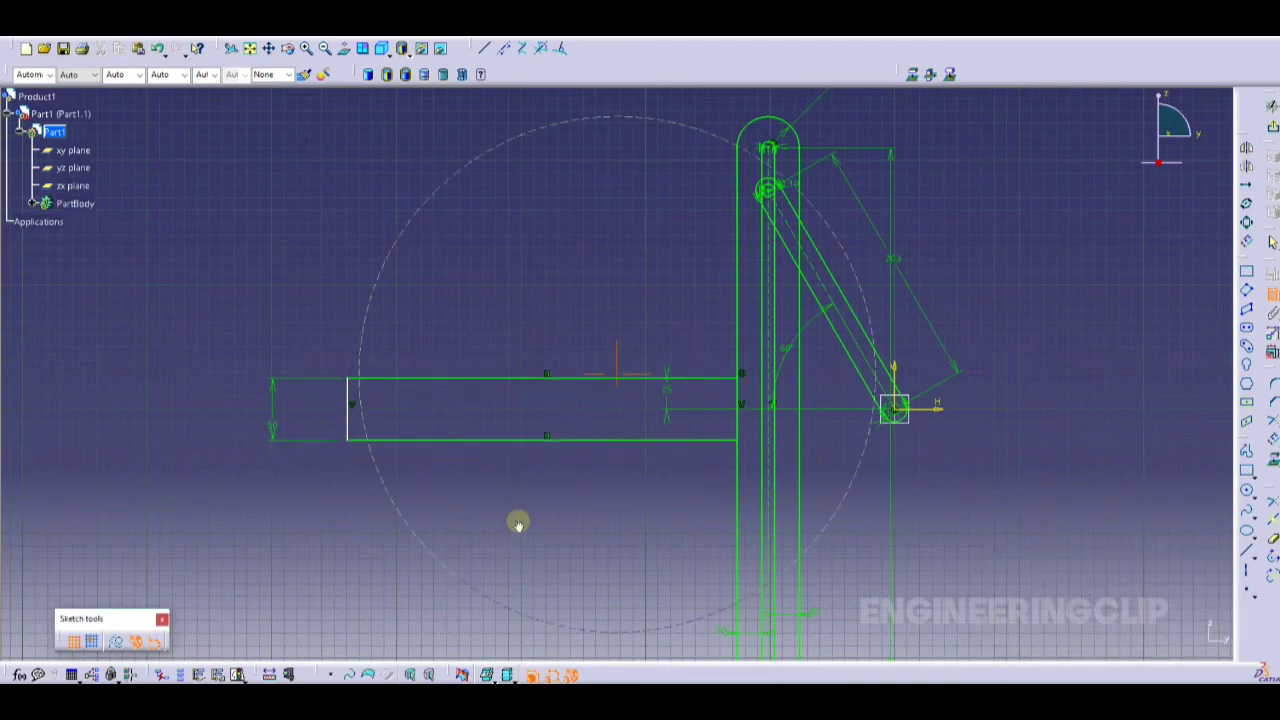
middle_drag(520, 523, 777, 449)
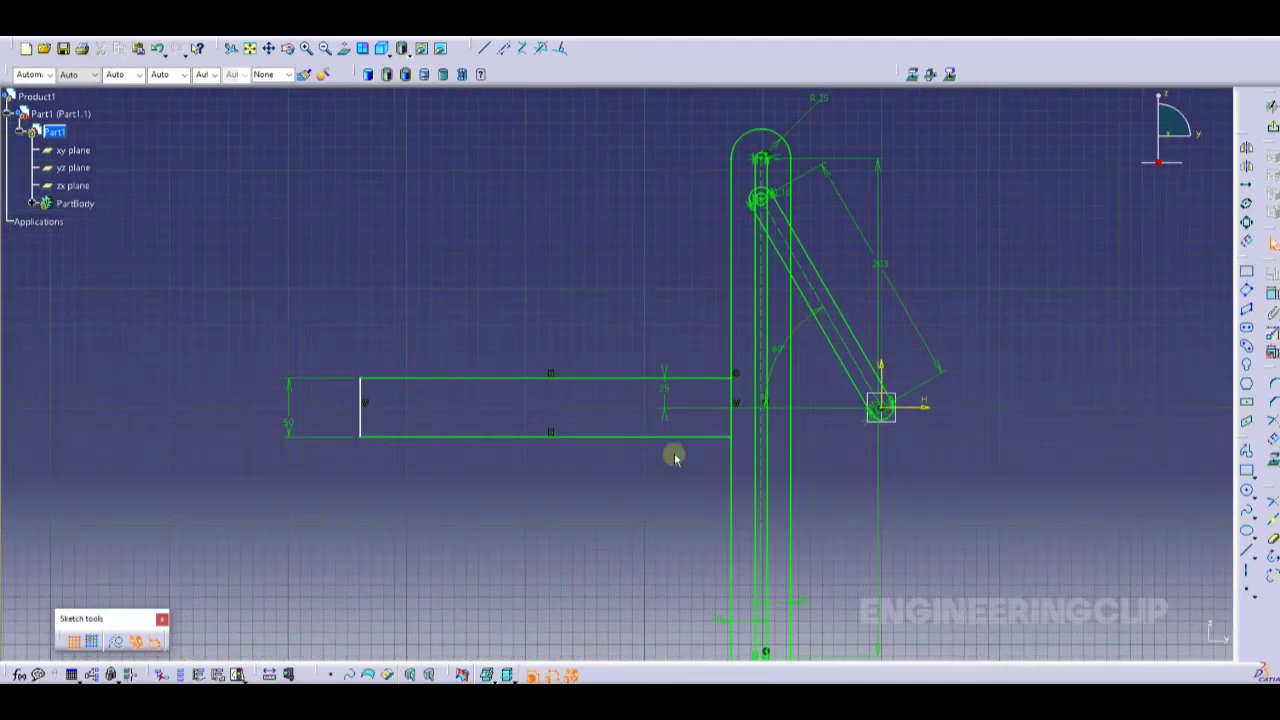
click(545, 380)
click(580, 316)
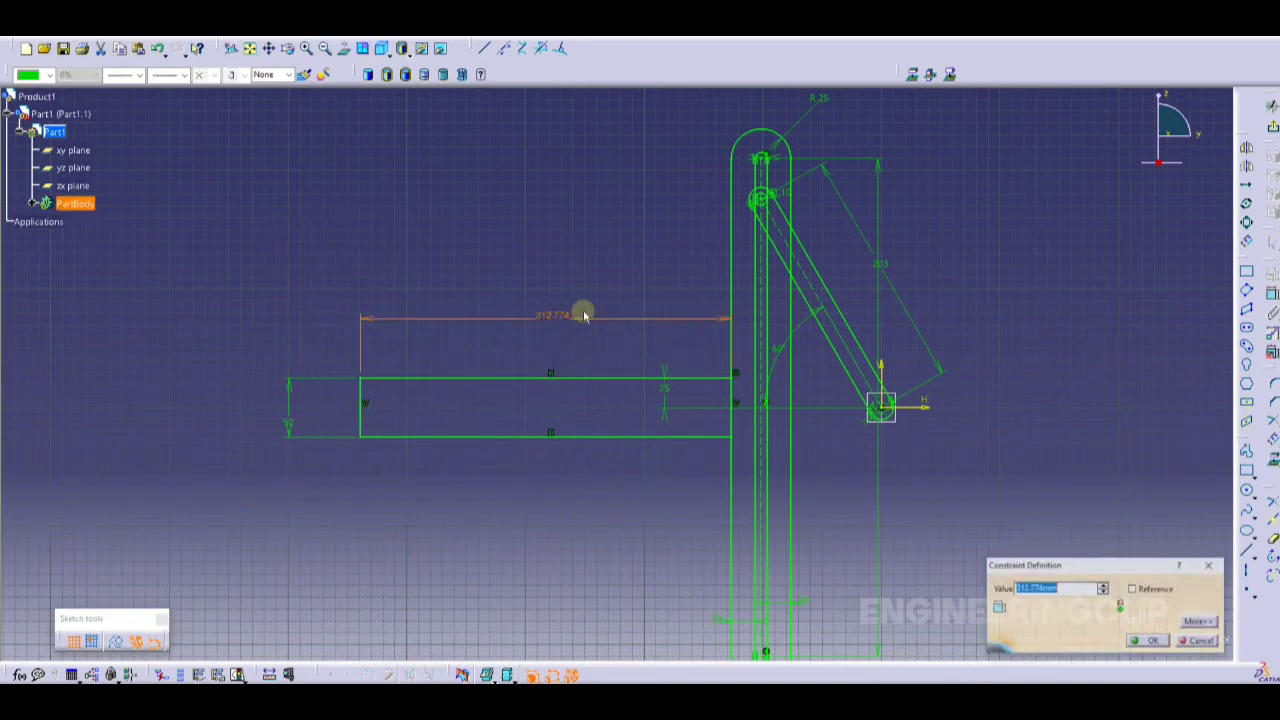
key(Return)
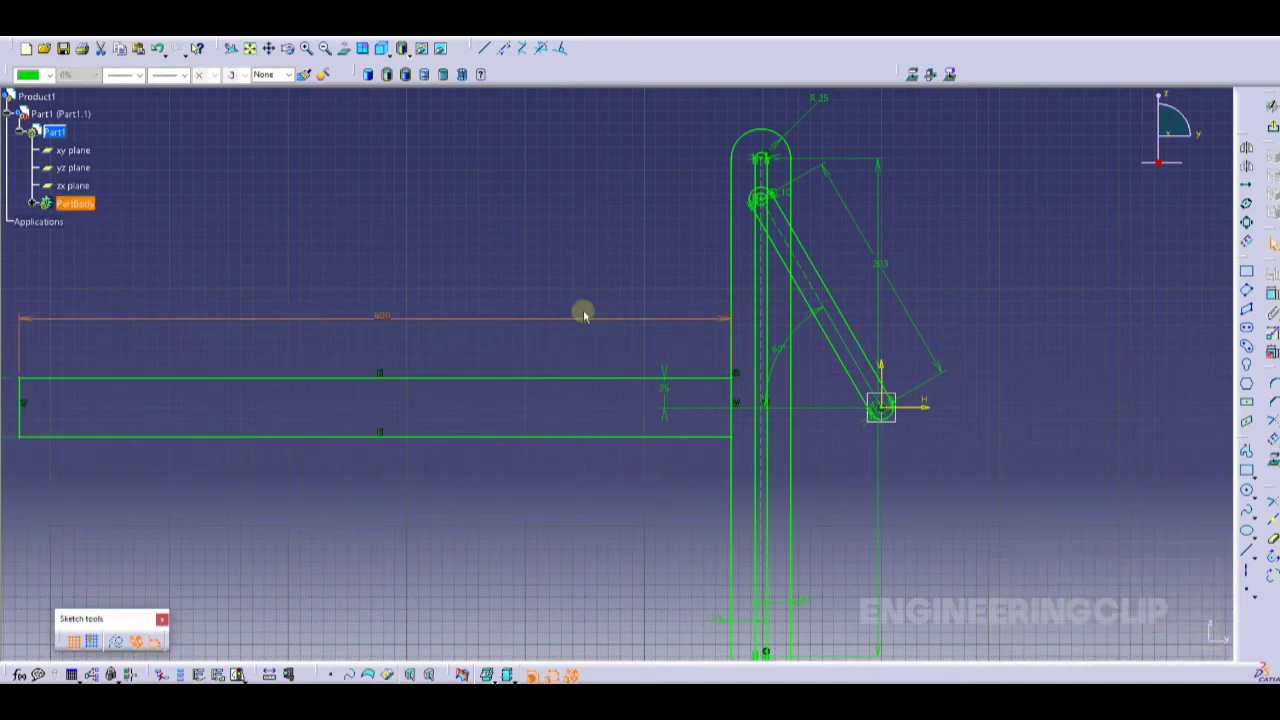
middle_drag(536, 357, 640, 349)
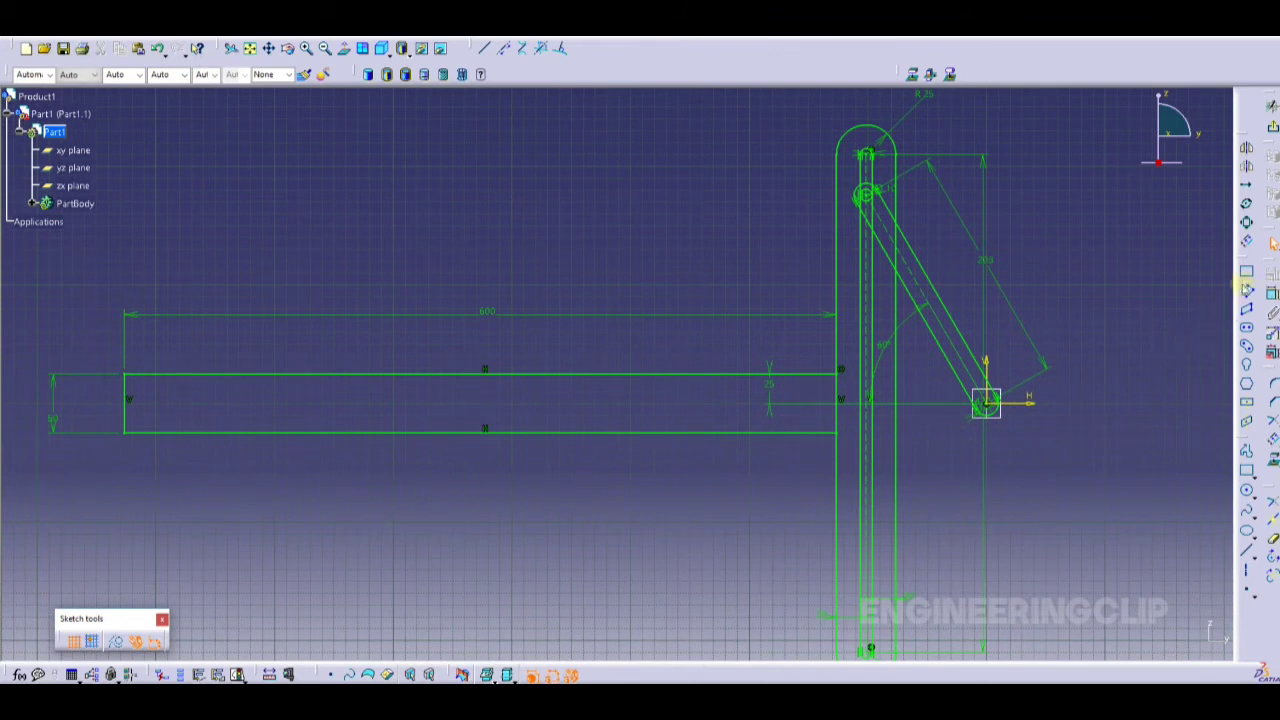
click(1245, 280)
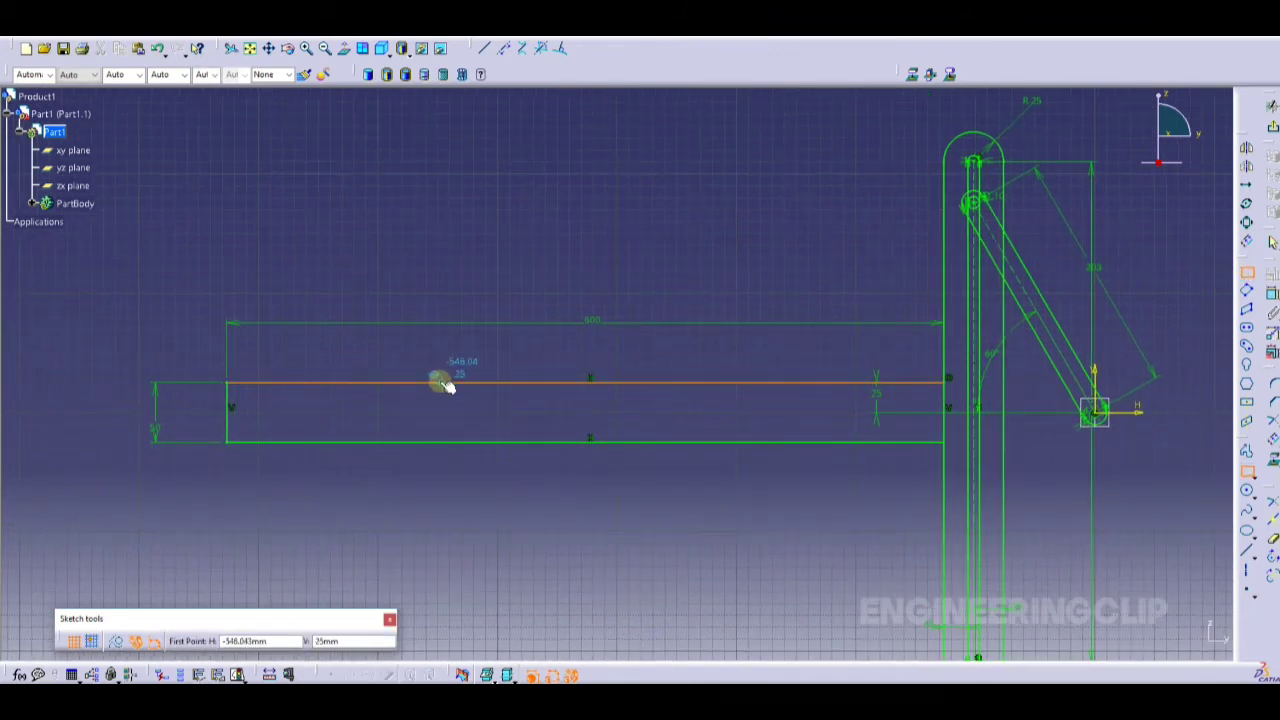
Draw the small guide block rectangle on the arm and slide it right along the arm.
click(441, 382)
click(558, 334)
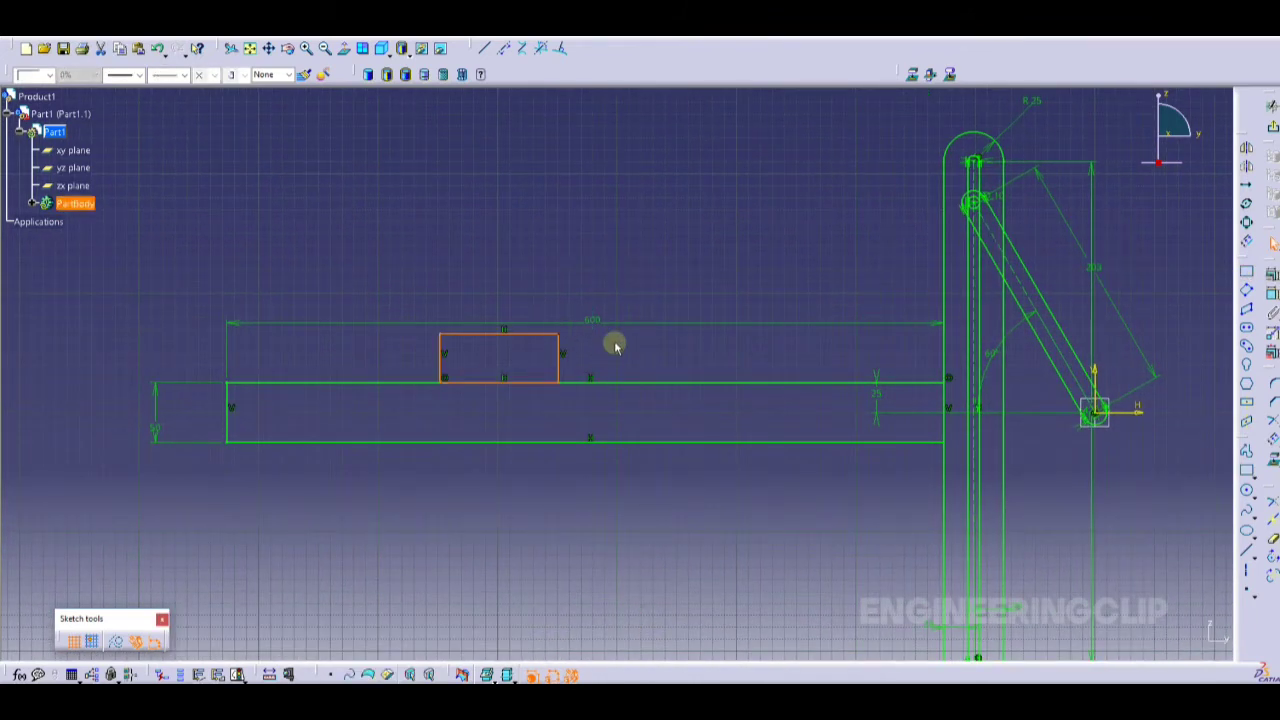
click(574, 344)
drag(418, 399, 606, 251)
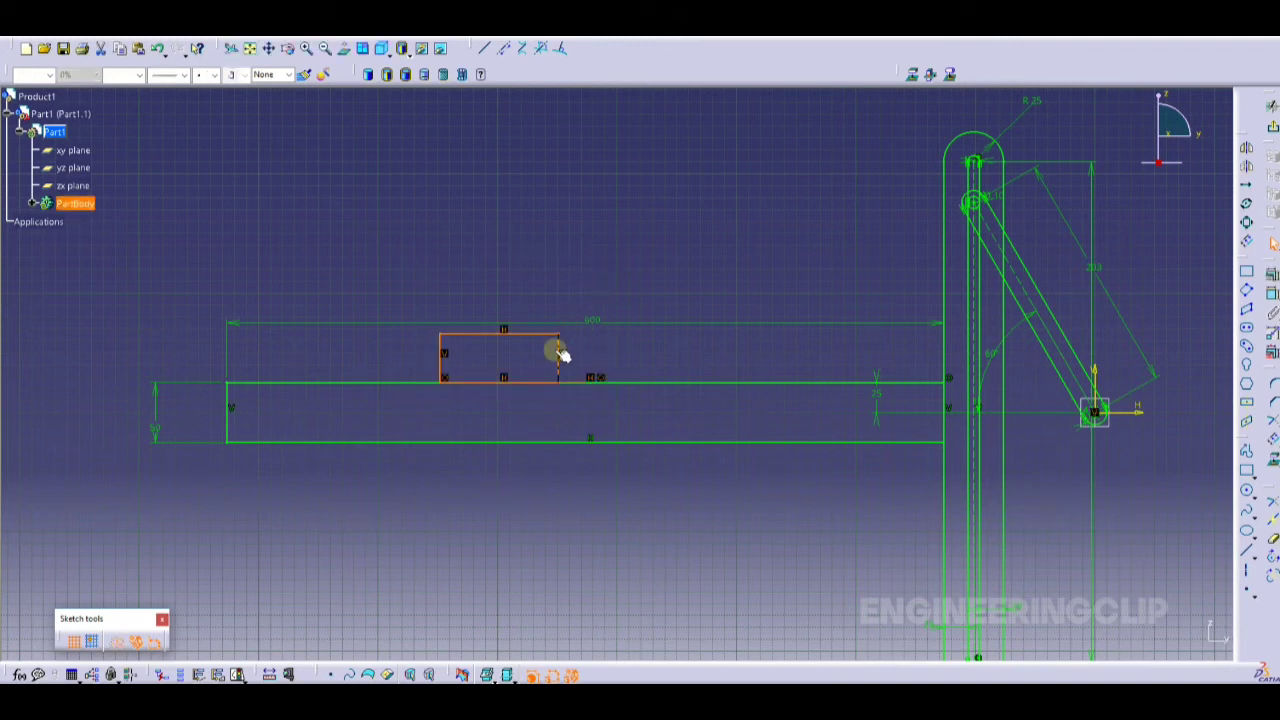
drag(563, 352, 677, 350)
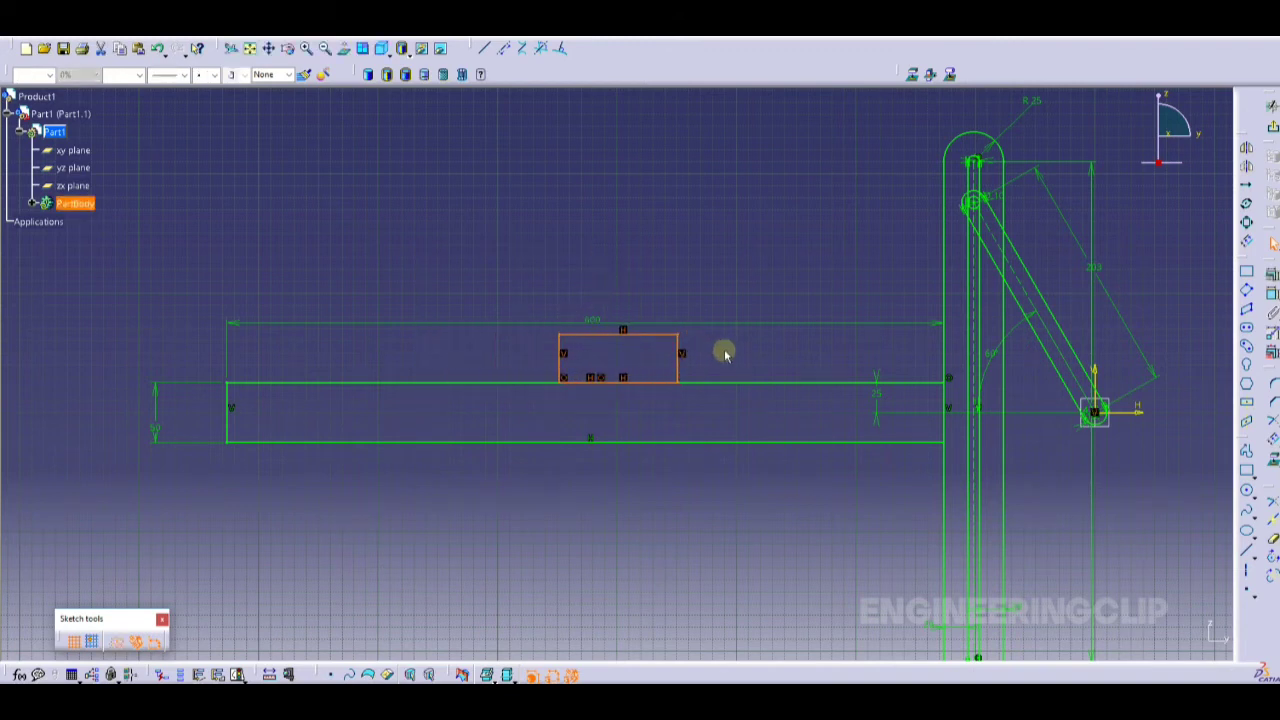
click(1247, 272)
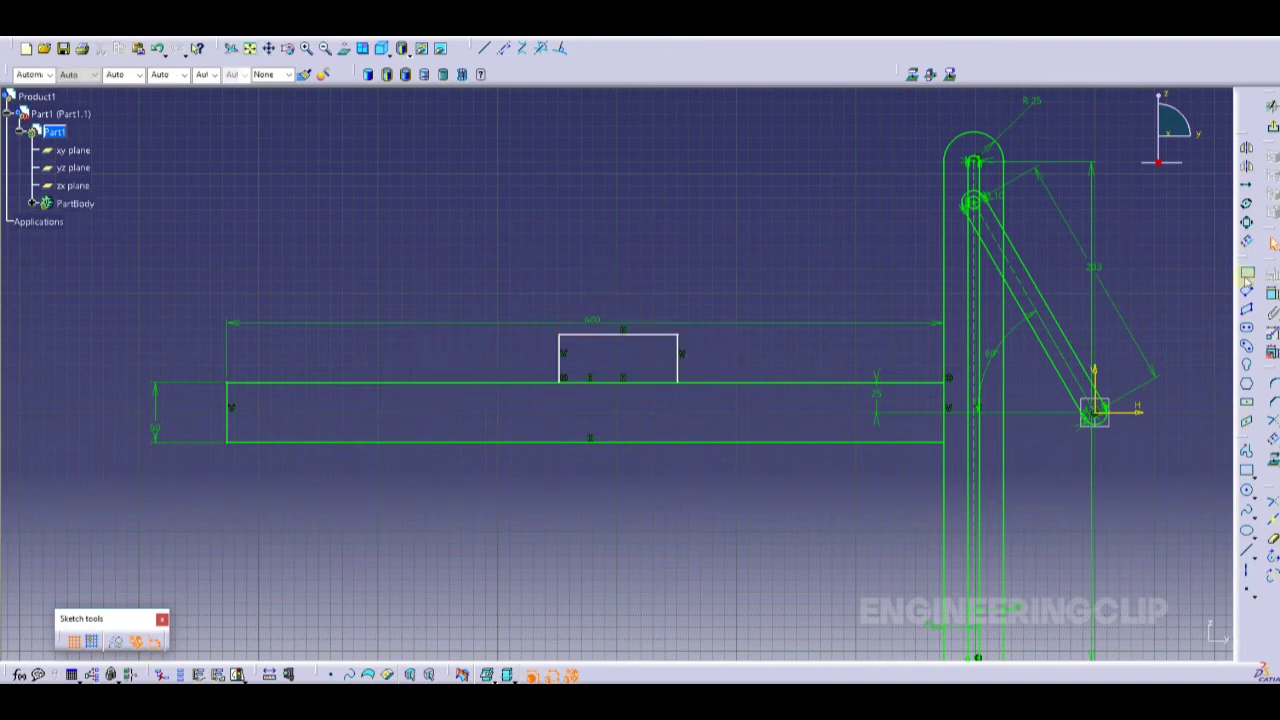
Dimension the guide block 100 wide by 50 tall and move the 600 dimension above it.
click(645, 338)
click(651, 279)
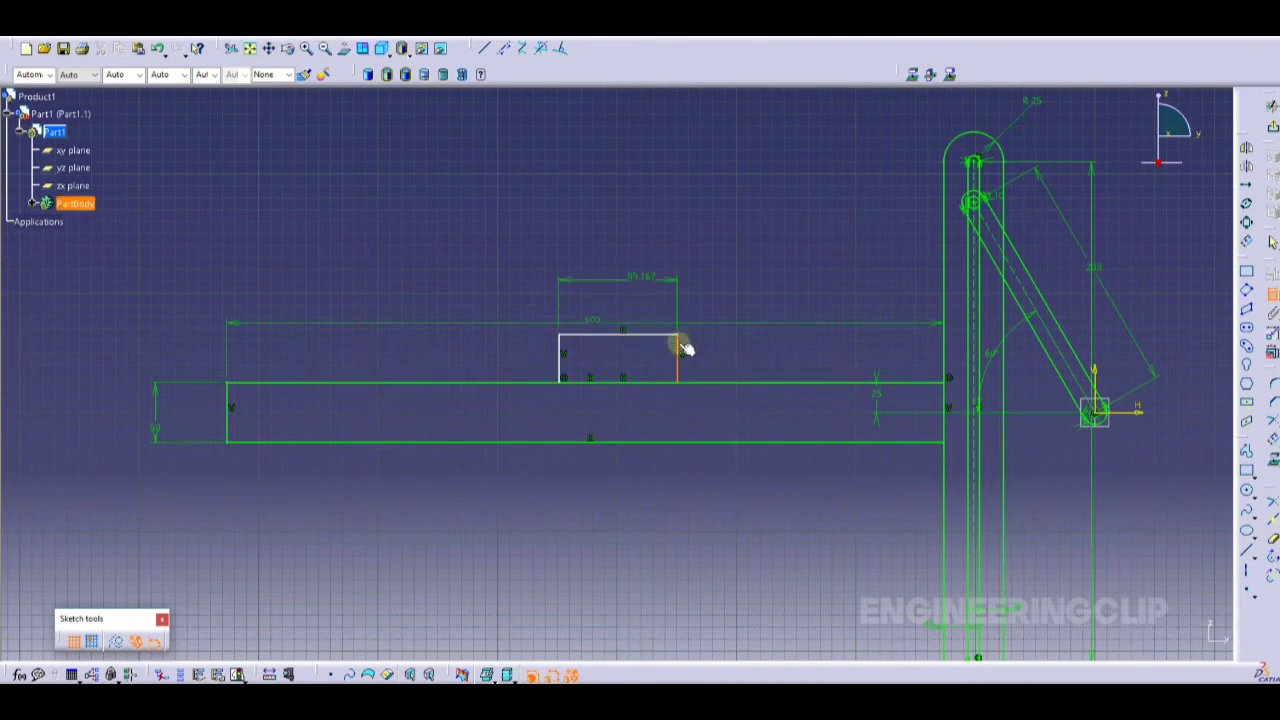
double_click(643, 278)
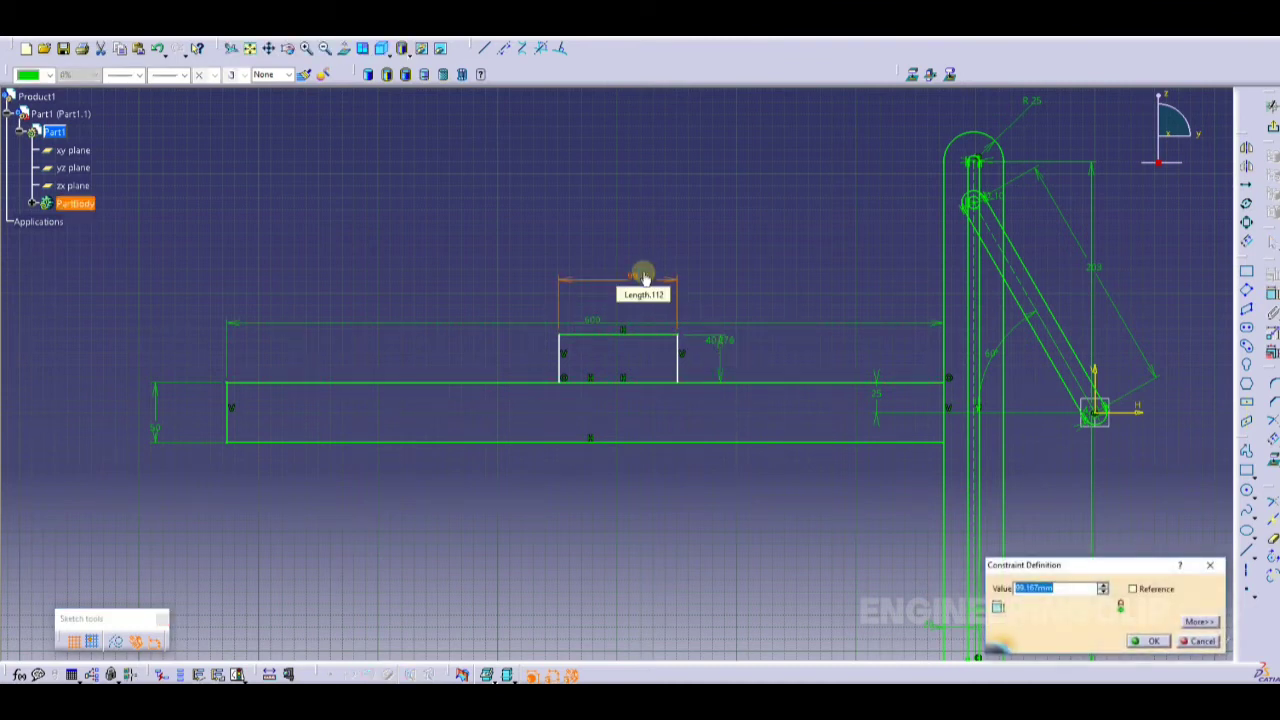
key(Return)
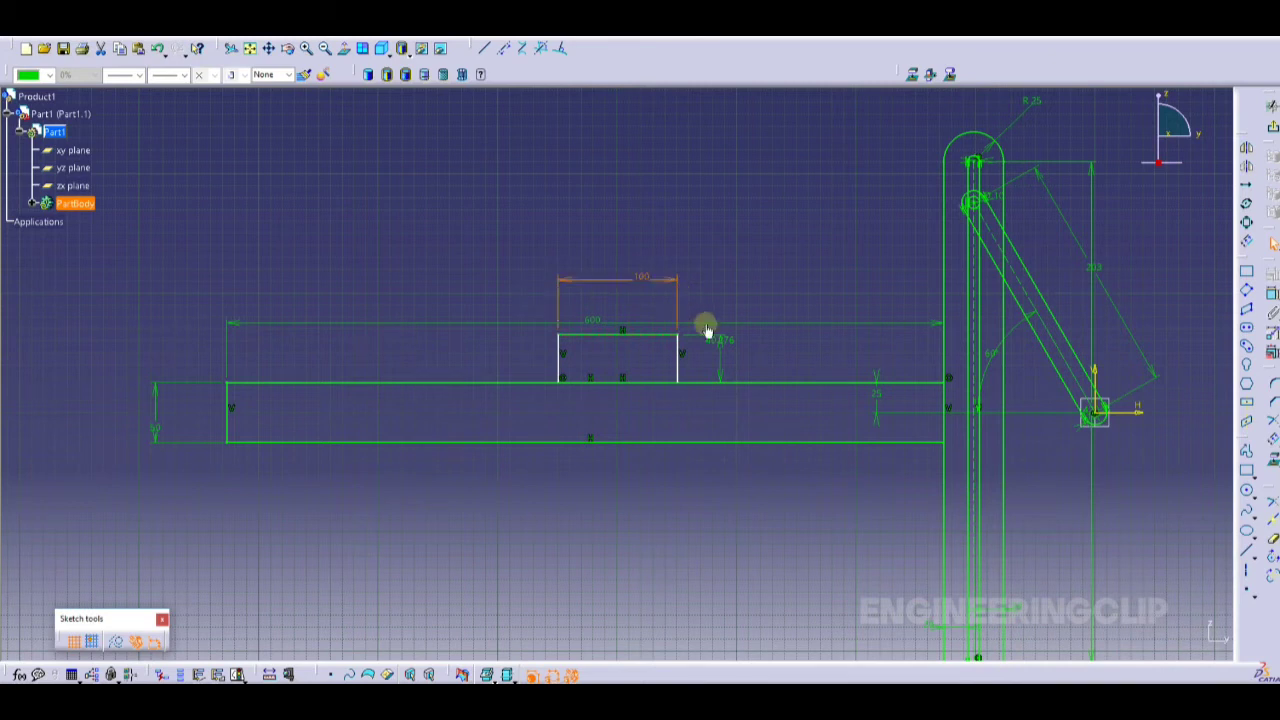
double_click(717, 338)
text(0)
key(Return)
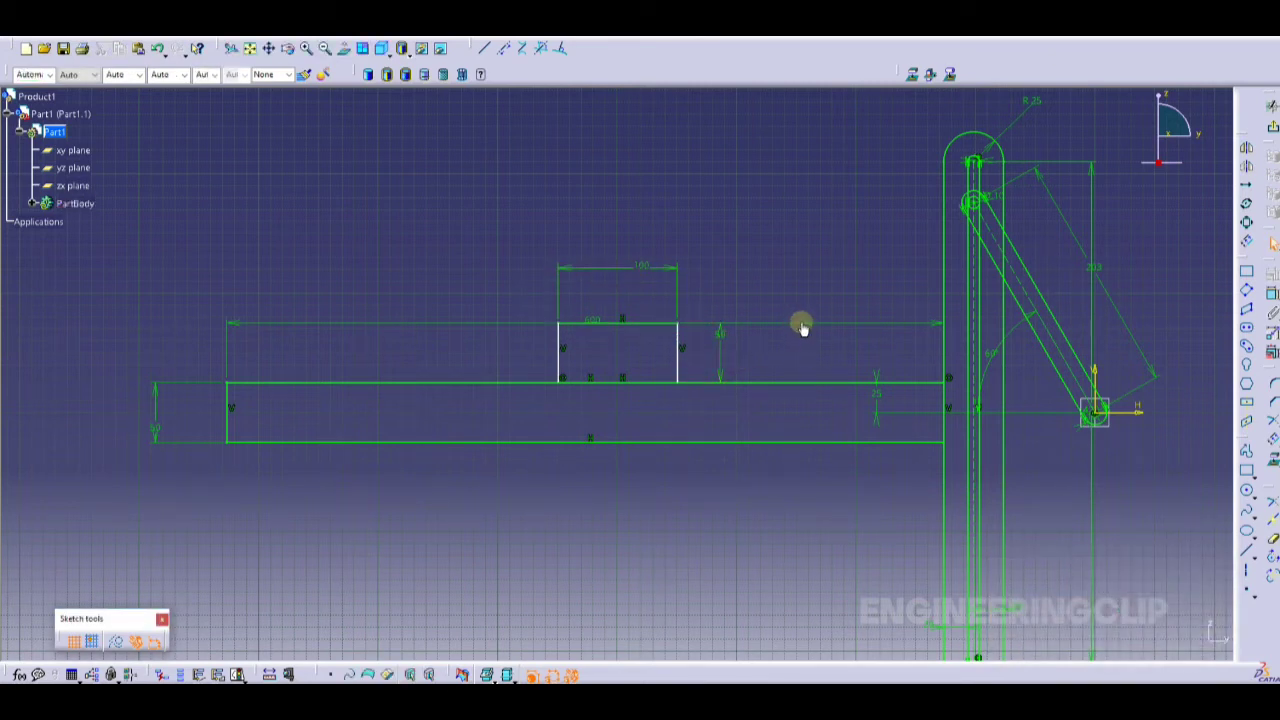
drag(803, 306, 780, 237)
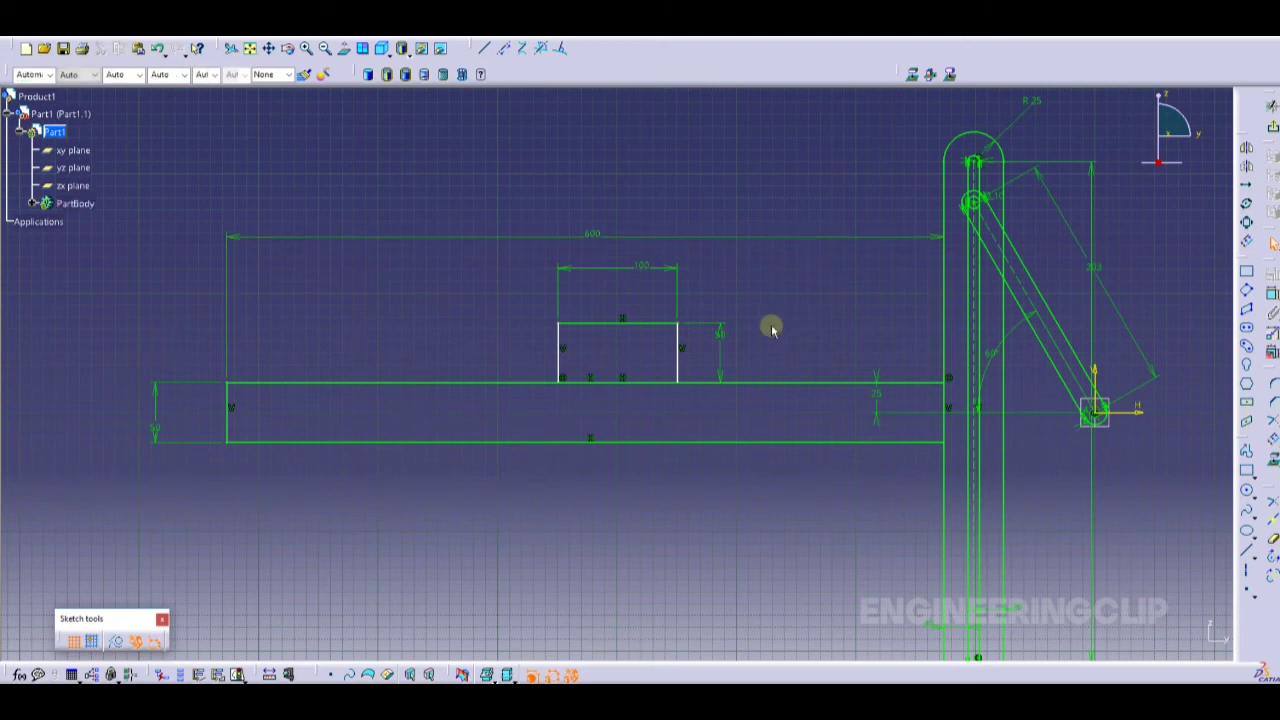
Fix the block's left edge (Line.36) and mirror the block about the horizontal axis.
right_click(560, 355)
mouse_move(620, 558)
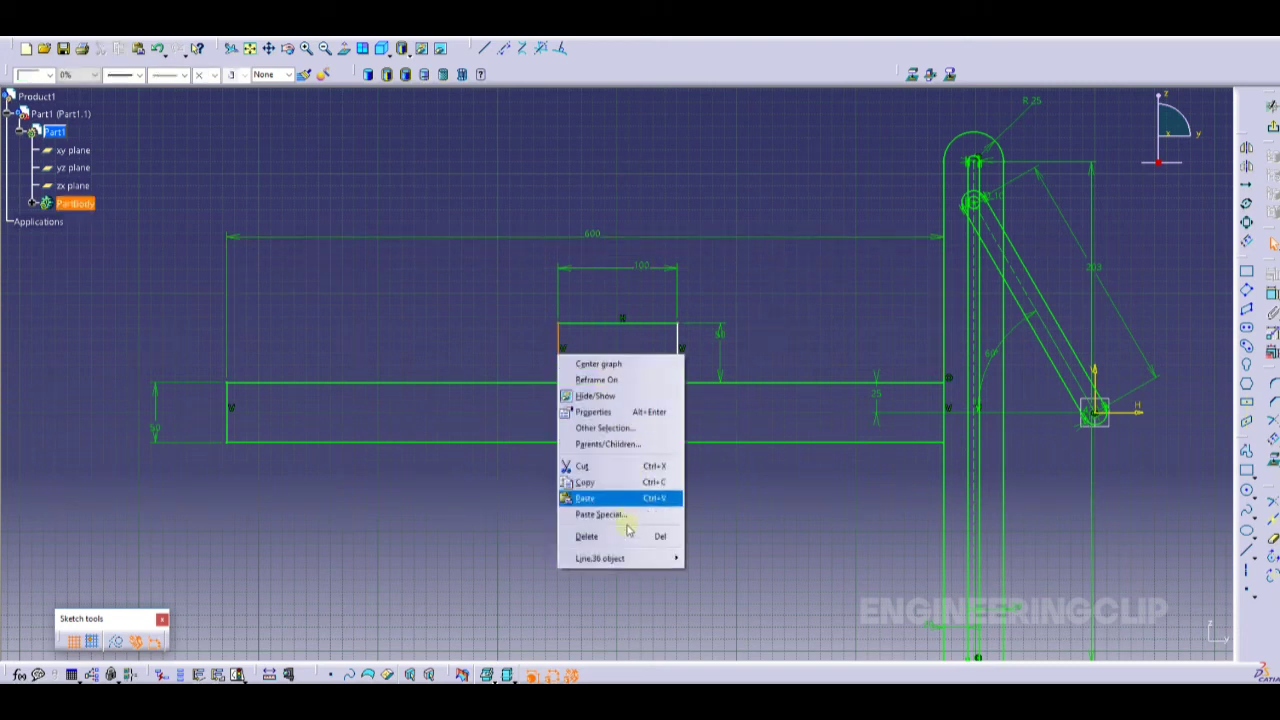
click(707, 595)
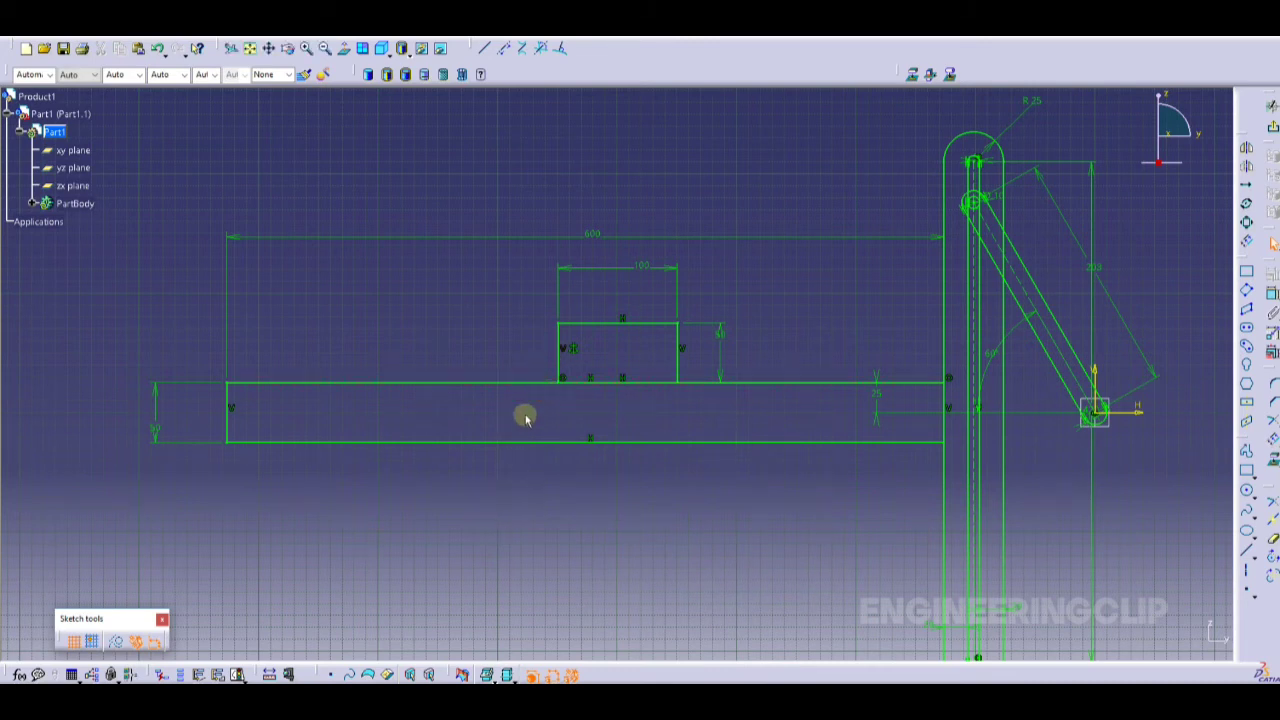
drag(525, 418, 712, 298)
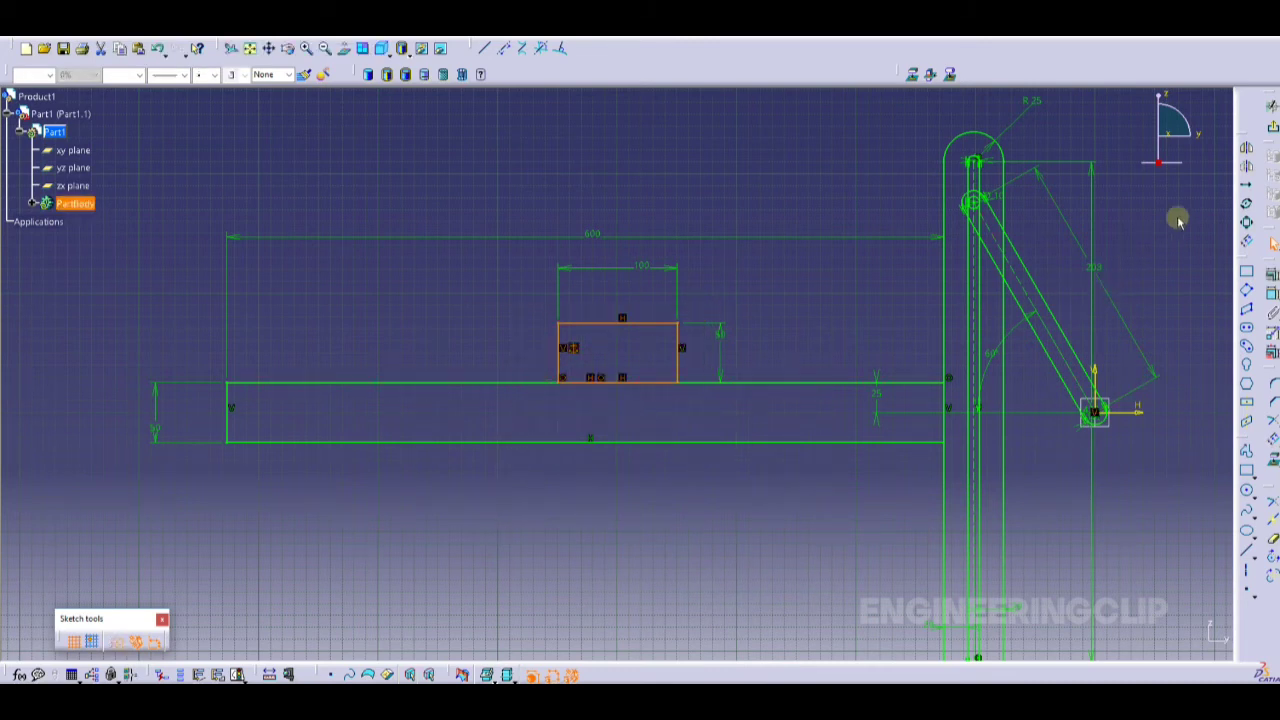
click(1249, 150)
click(1140, 413)
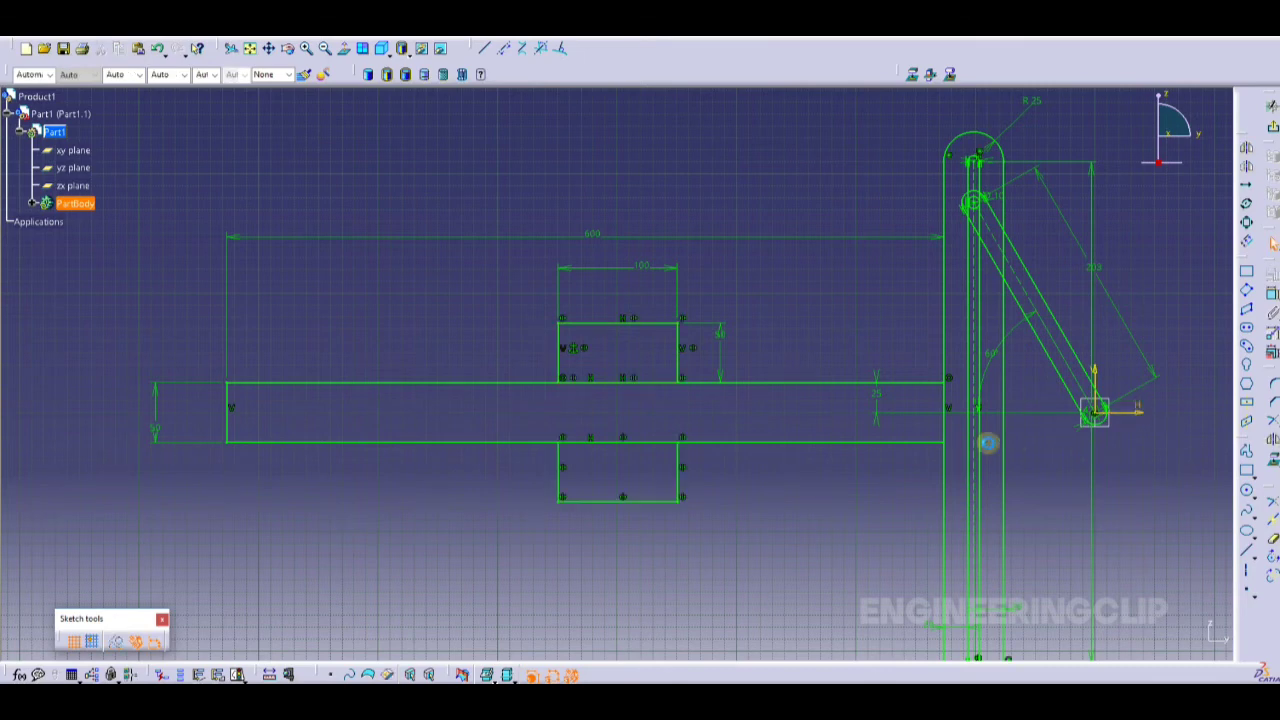
middle_drag(763, 515, 673, 483)
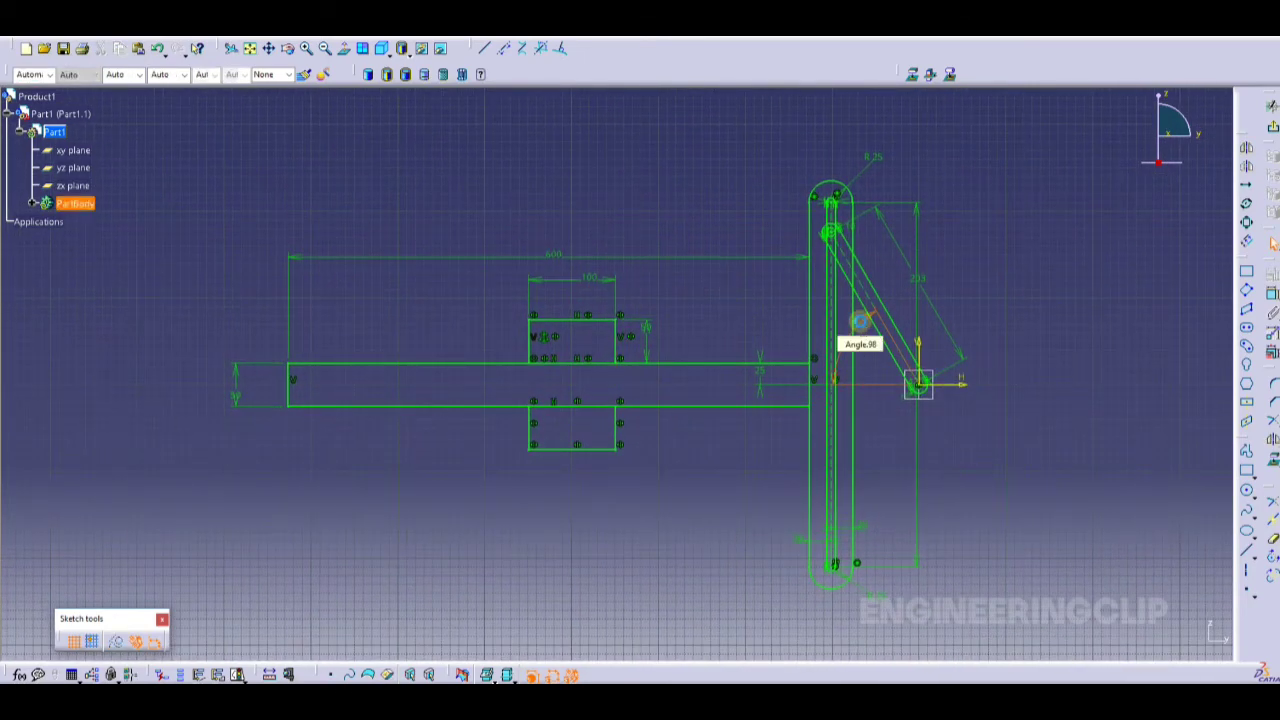
Swing the crank and give it a 60° angle constraint from the horizontal.
click(858, 335)
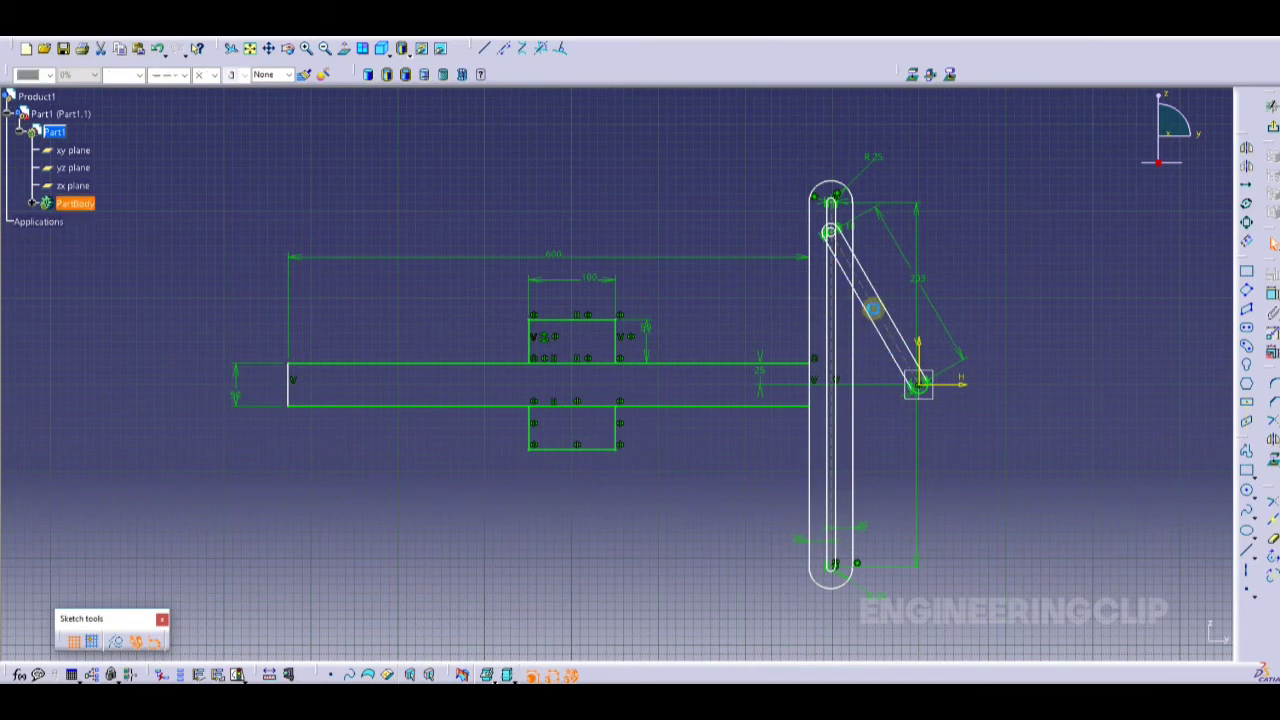
mouse_move(873, 310)
mouse_down()
mouse_move(845, 415)
mouse_move(849, 349)
mouse_move(886, 303)
mouse_move(846, 357)
mouse_move(849, 337)
mouse_move(889, 314)
mouse_up()
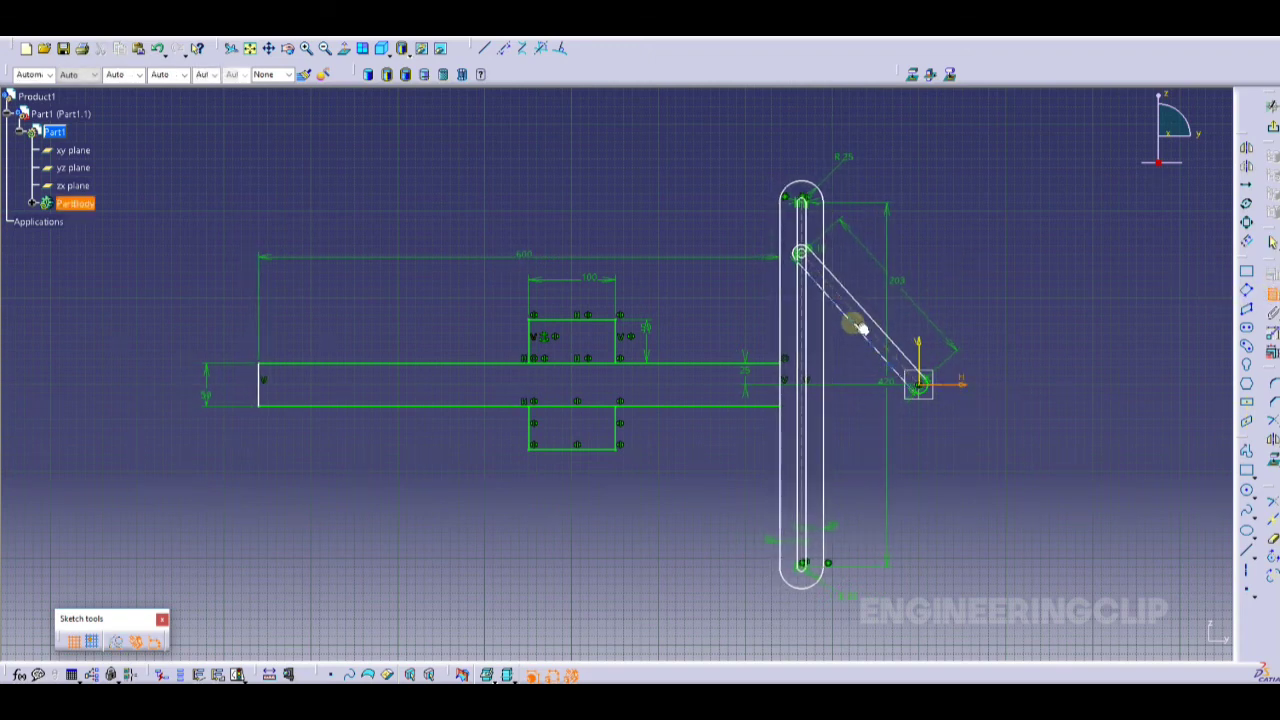
click(860, 318)
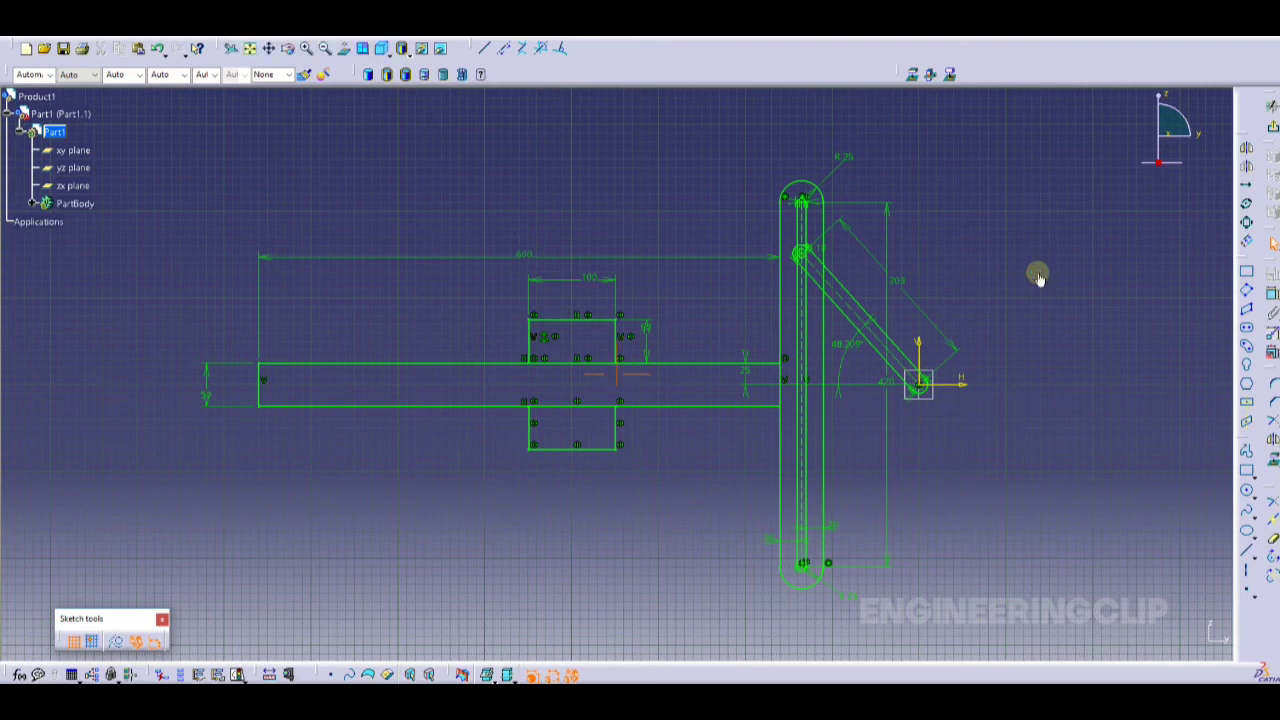
ctrl+middle_drag(1038, 278, 1030, 267)
double_click(872, 342)
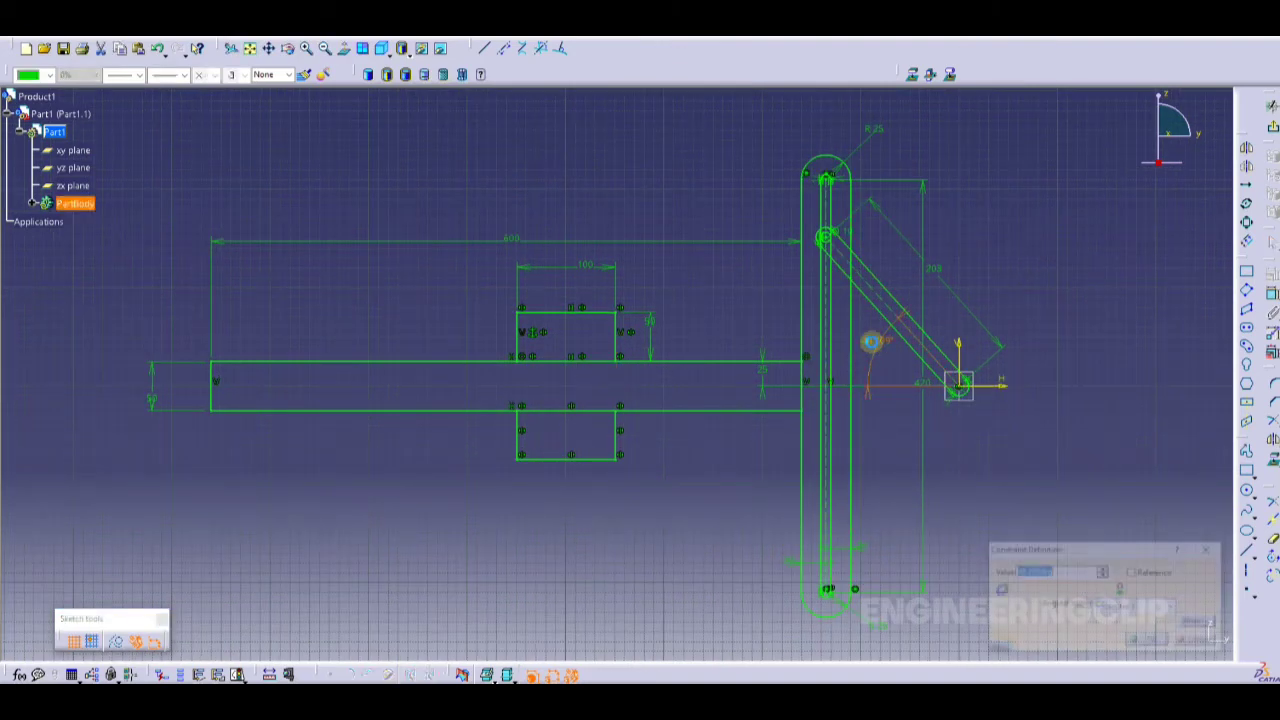
key(Return)
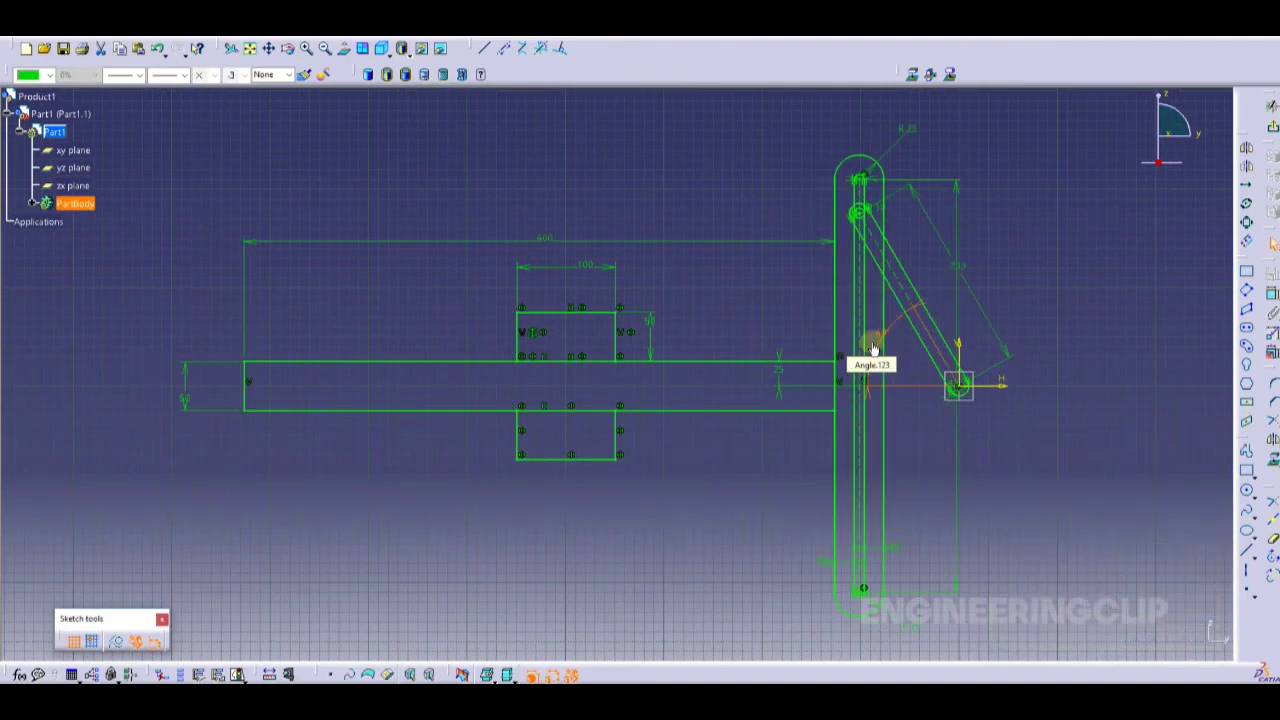
click(1248, 350)
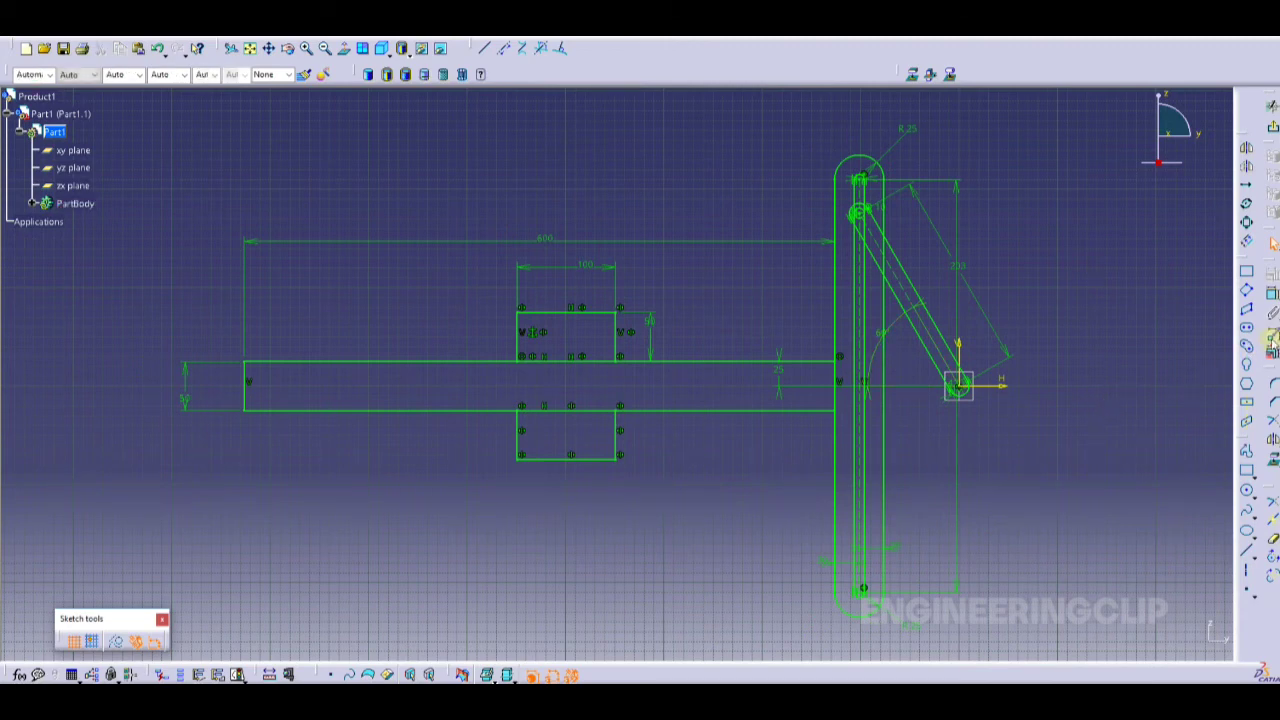
middle_drag(1138, 343, 1020, 342)
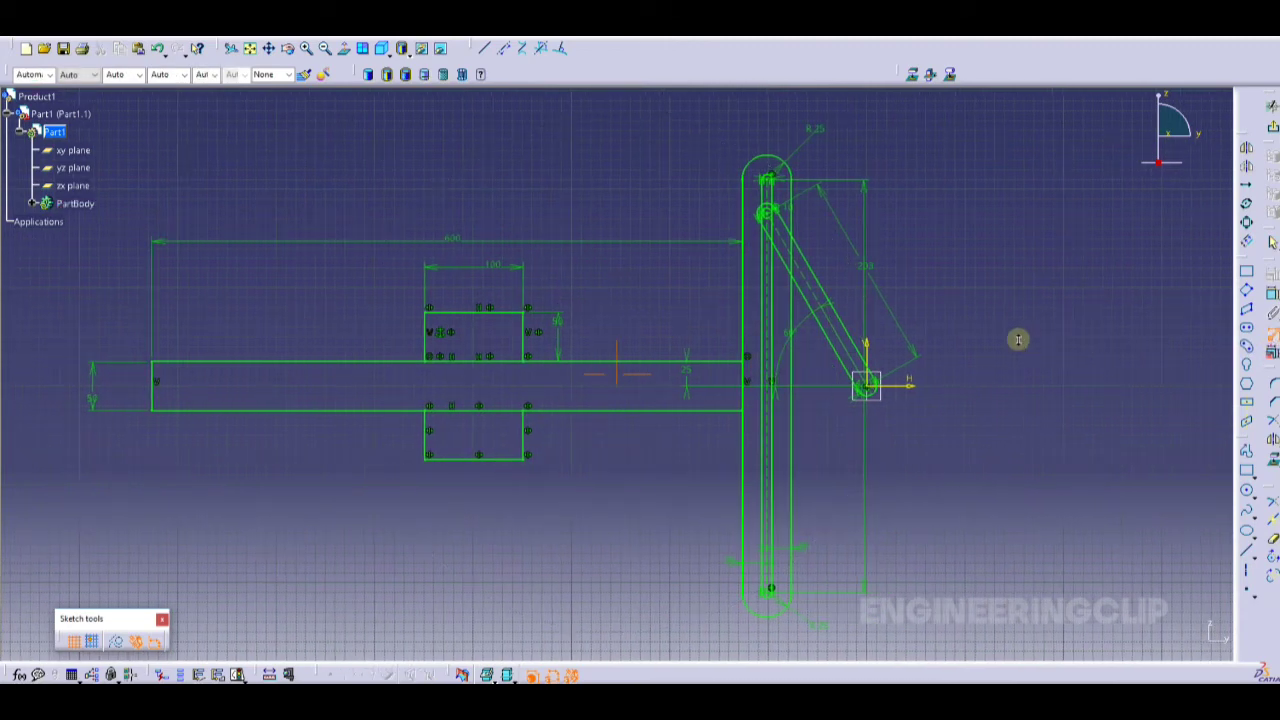
click(815, 329)
Play the crank animation from 0° to 360° in 1000 steps, then stop it.
middle_drag(920, 426, 877, 400)
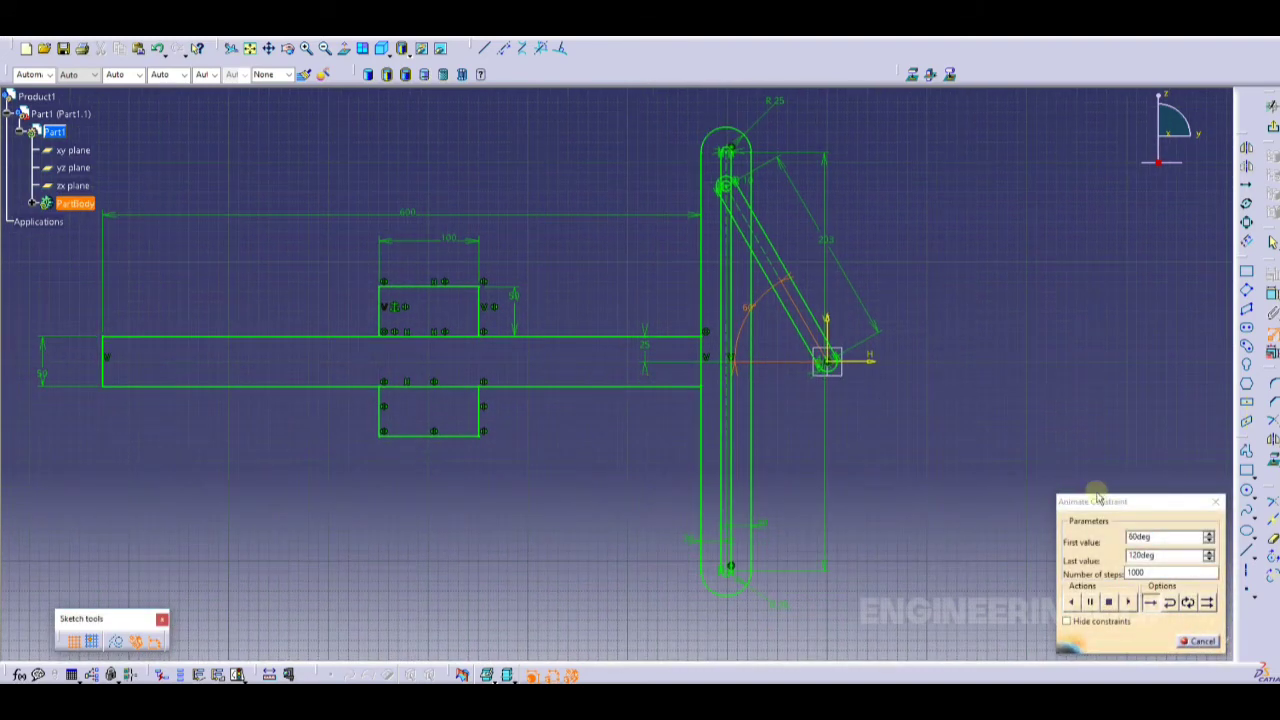
drag(1098, 497, 1020, 380)
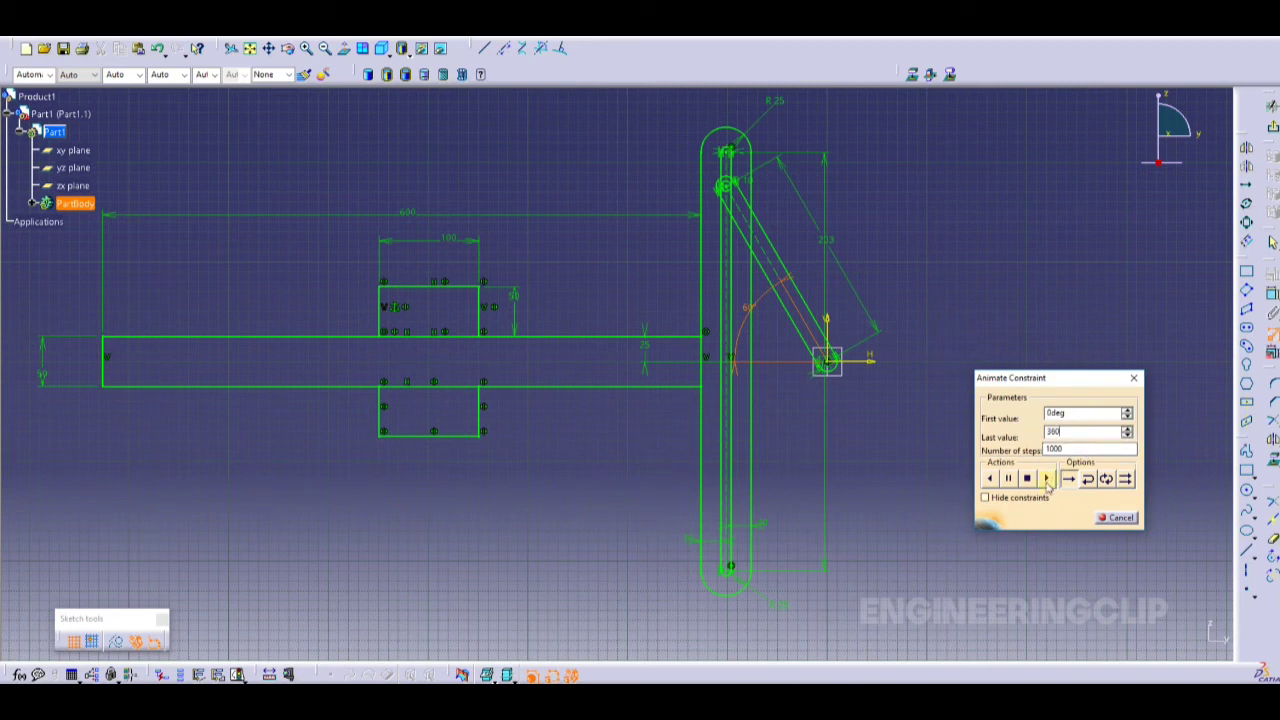
click(1046, 479)
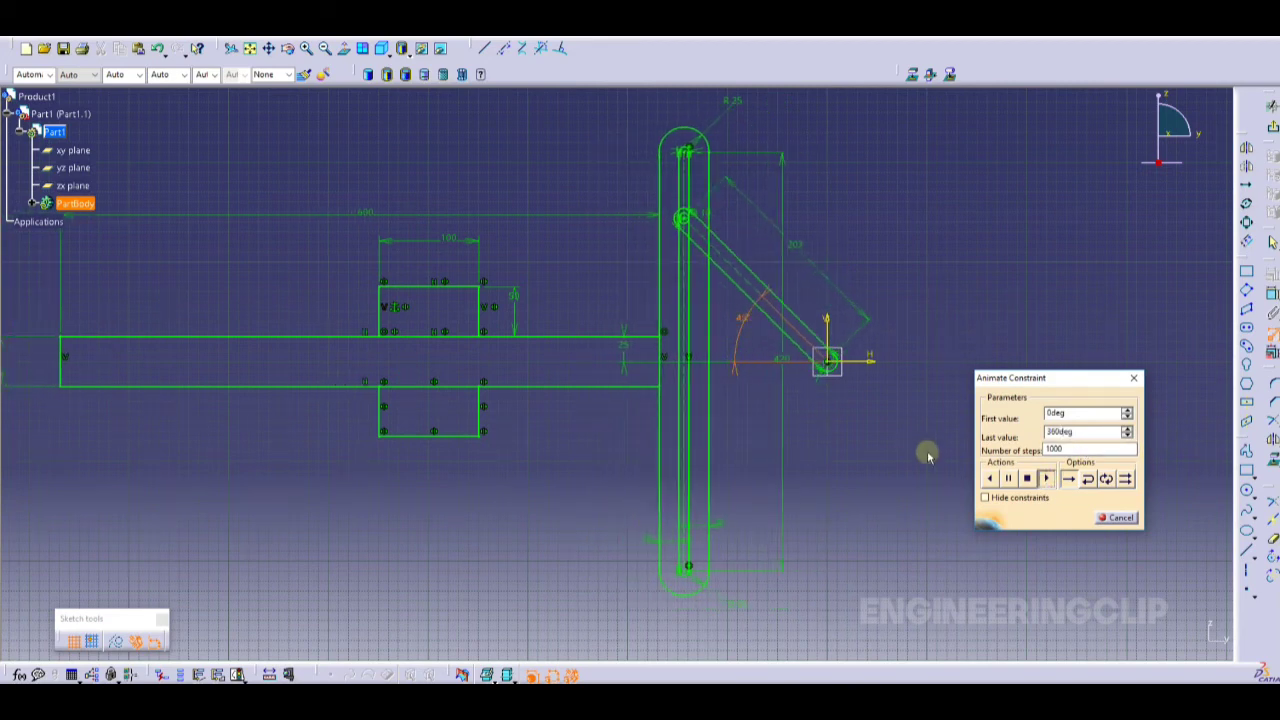
scroll(854, 449, down, 3)
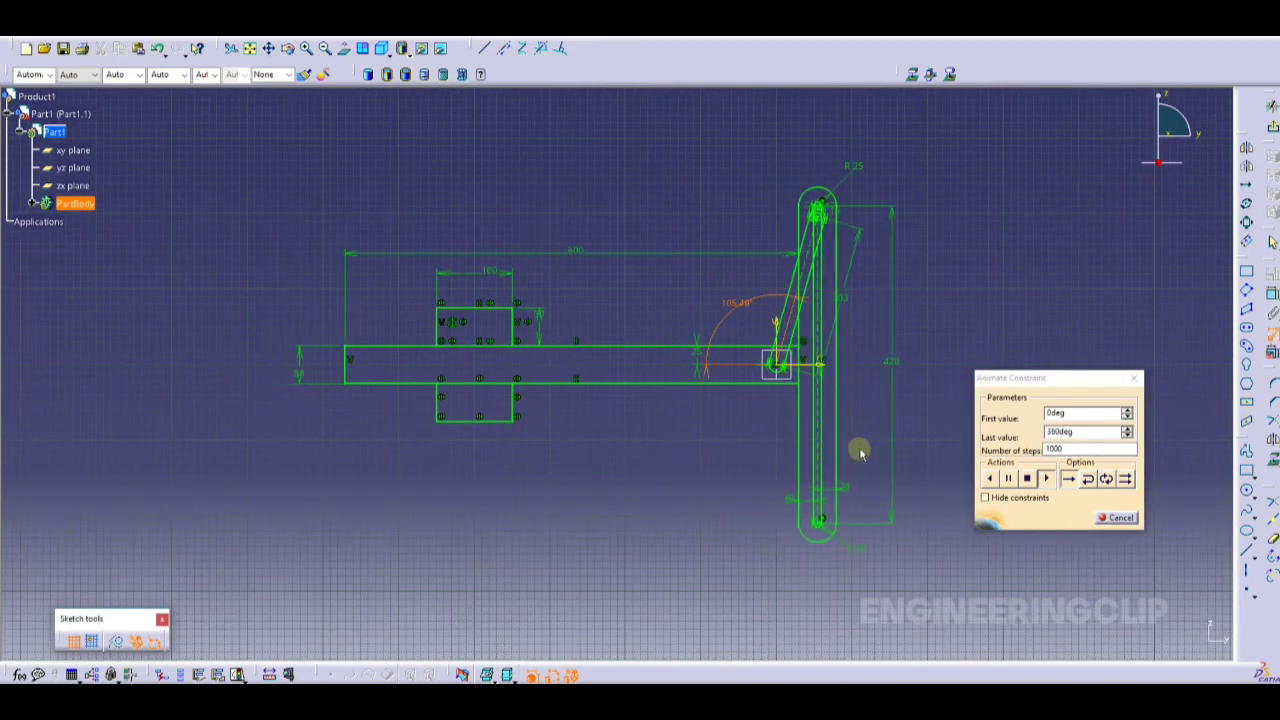
scroll(702, 470, down, 1)
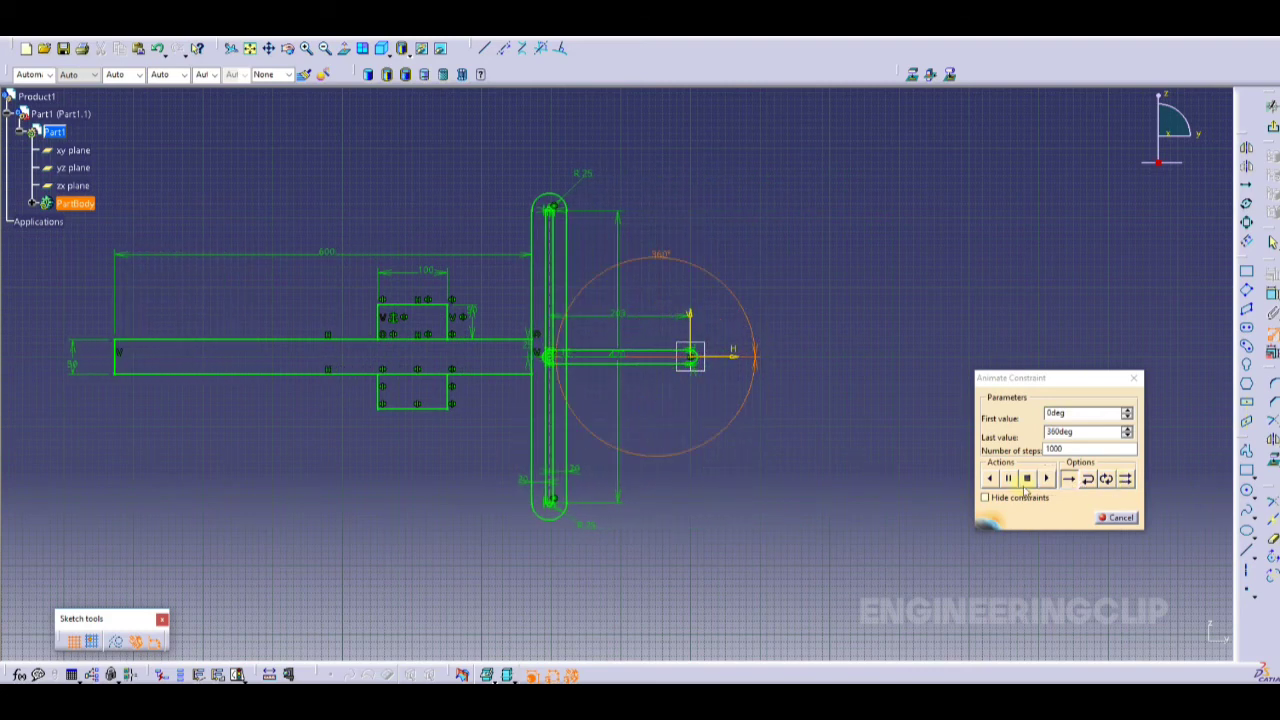
click(1047, 479)
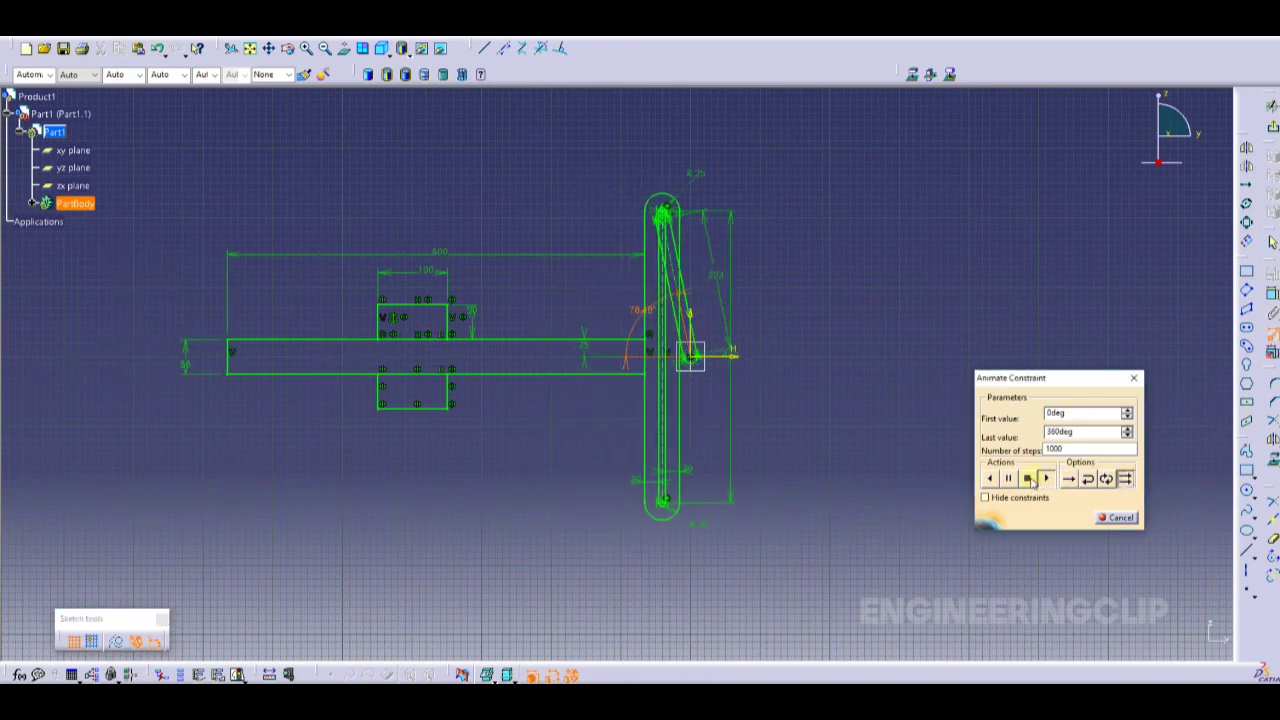
click(1030, 480)
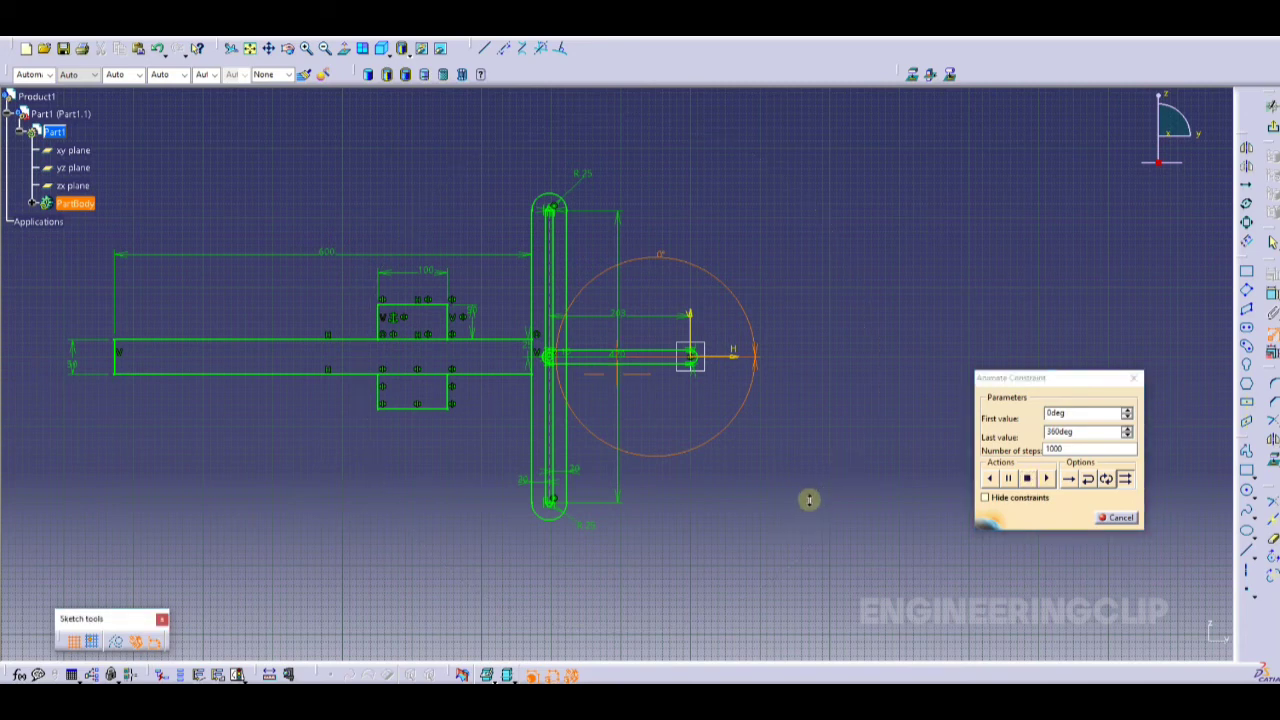
Replay the full-turn crank animation with 200 steps.
click(1047, 479)
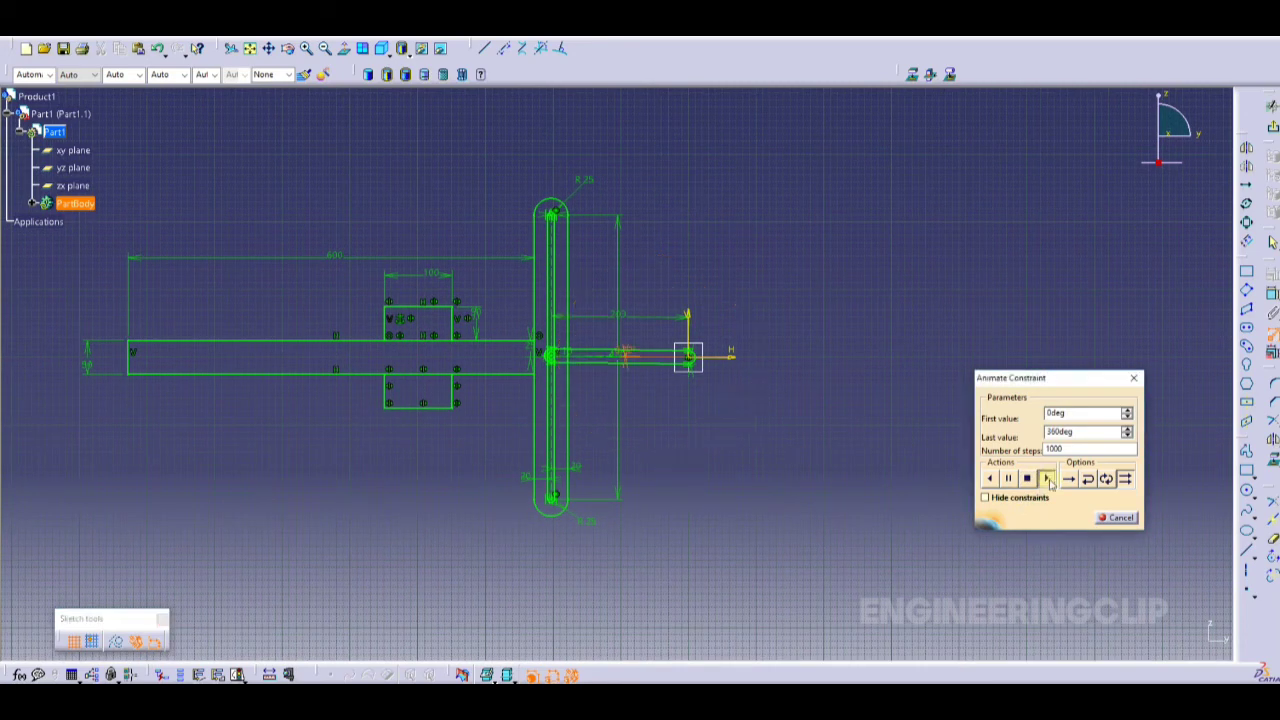
click(1030, 480)
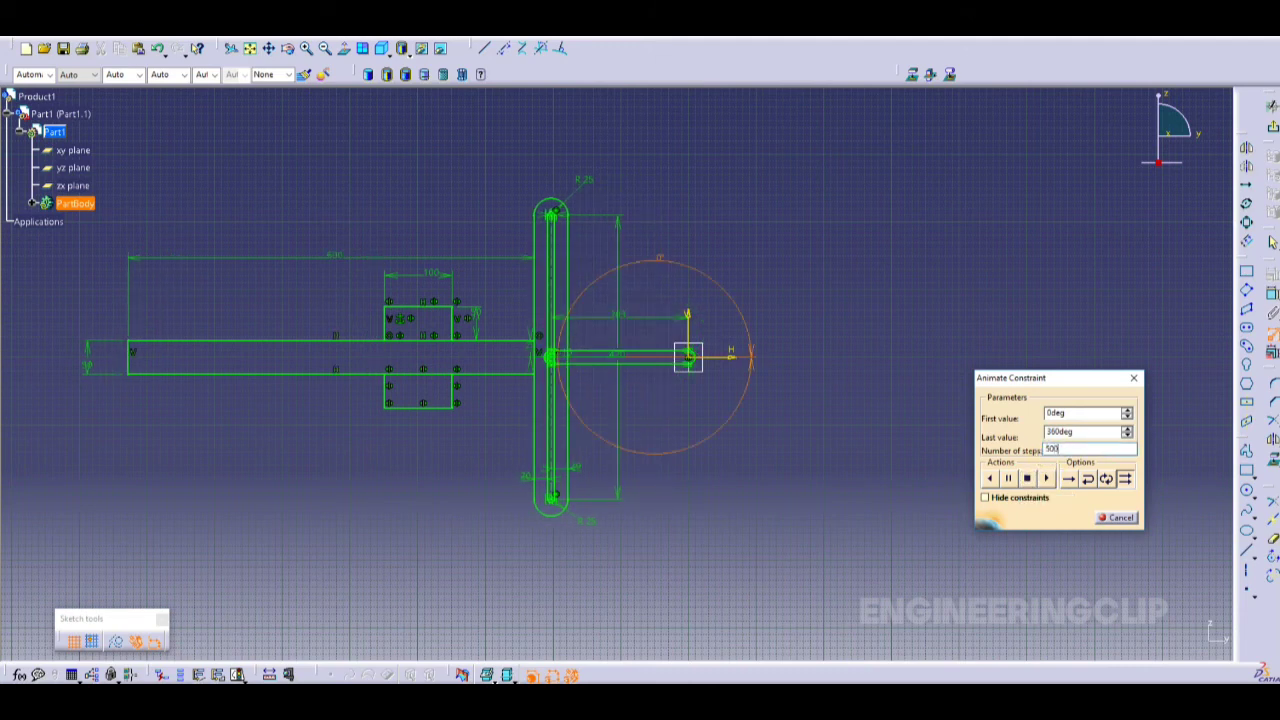
drag(1073, 388, 1062, 383)
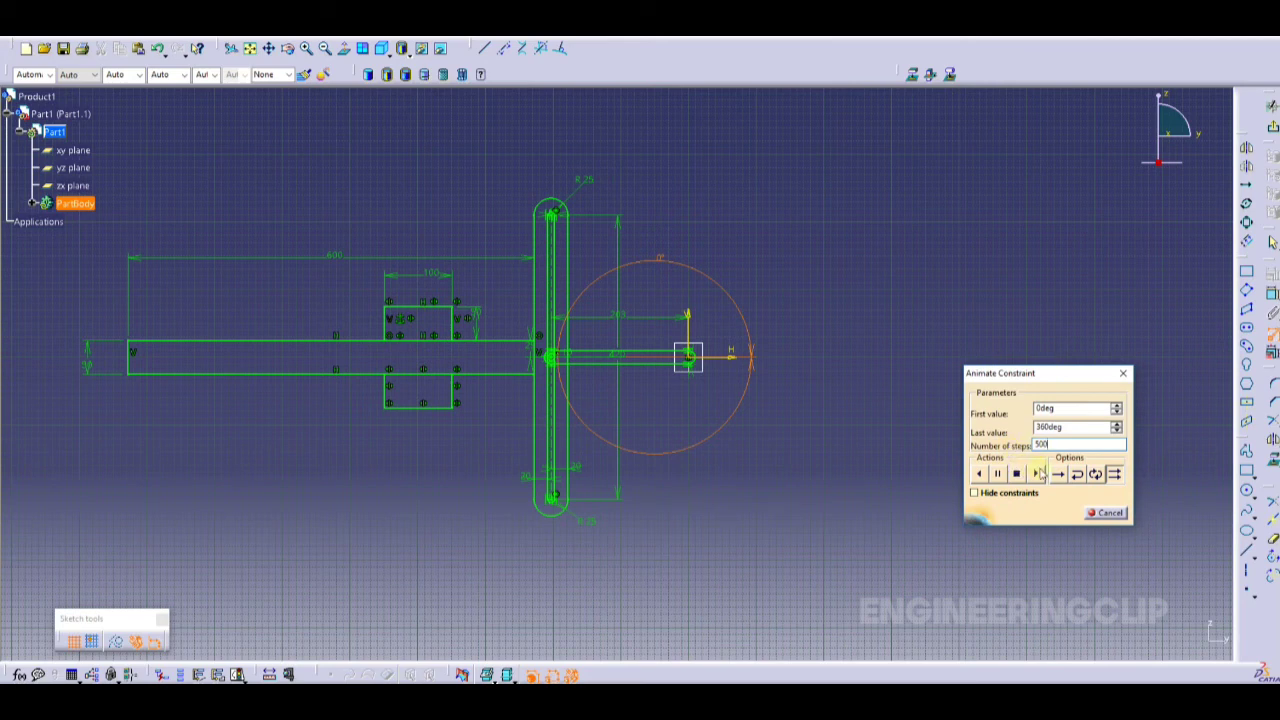
click(1038, 475)
click(1038, 474)
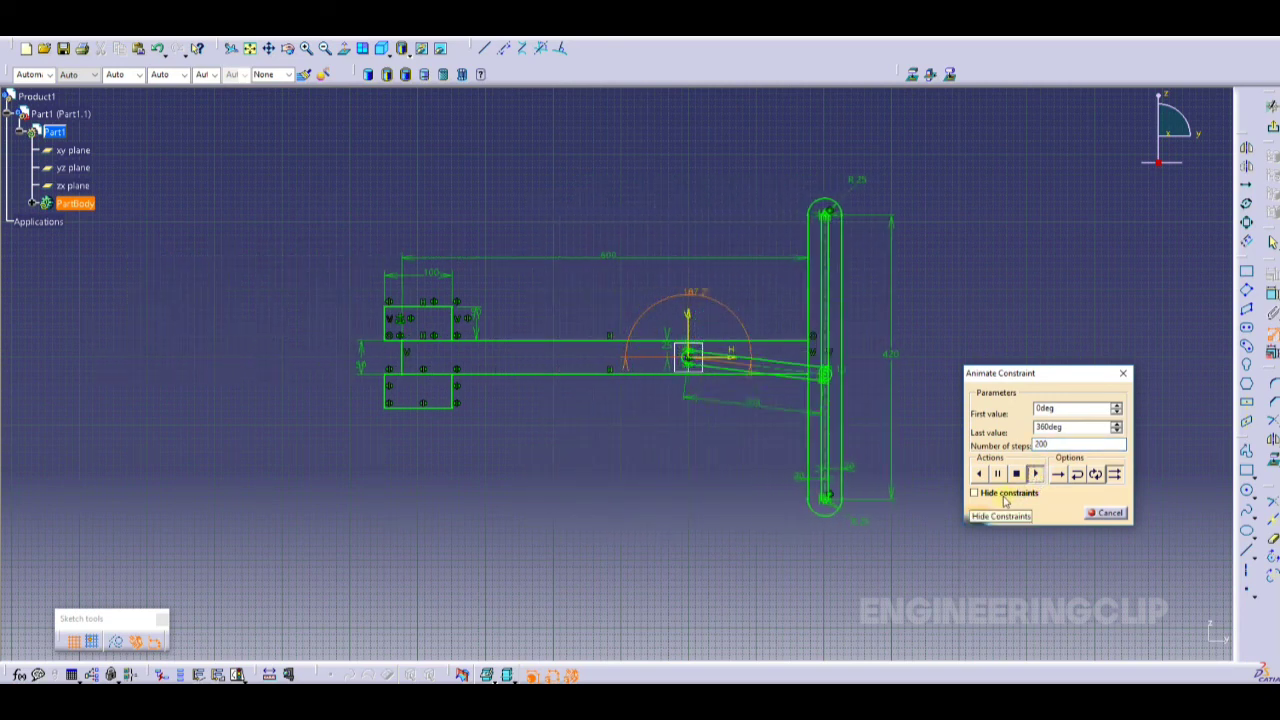
Hide and re-show the constraints during playback, then stop and close Animate Constraint.
click(1005, 494)
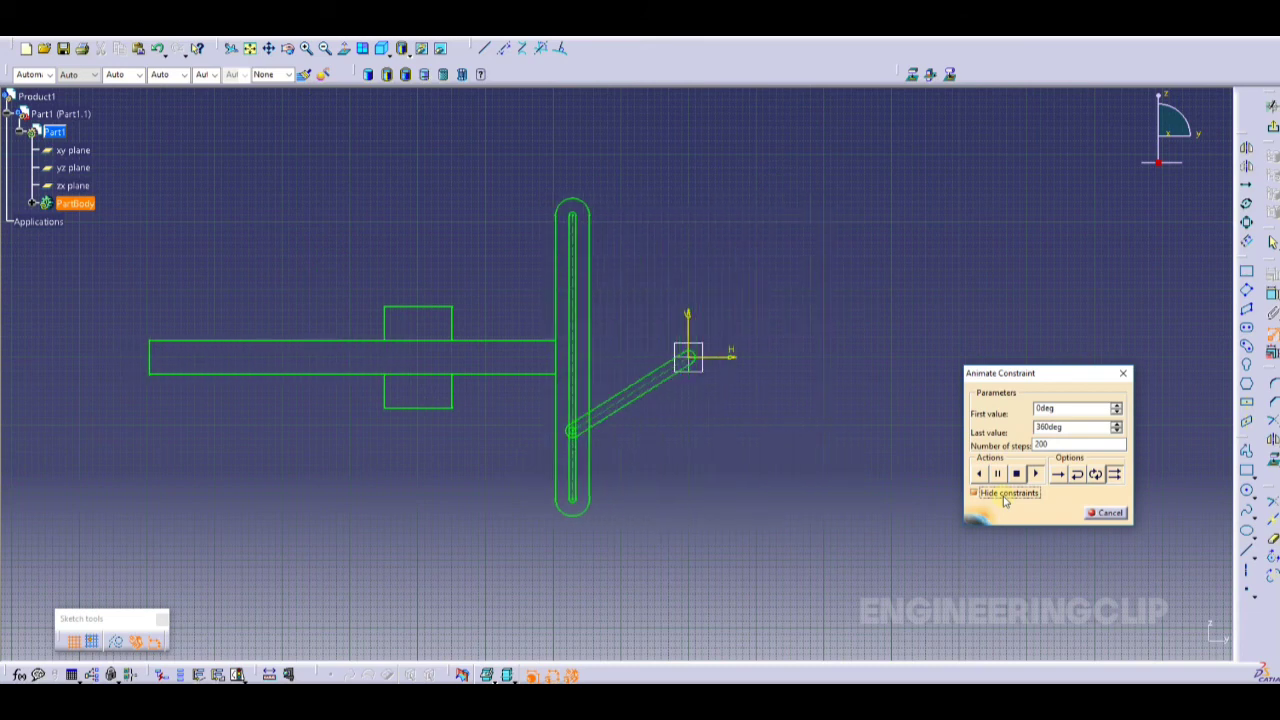
click(976, 494)
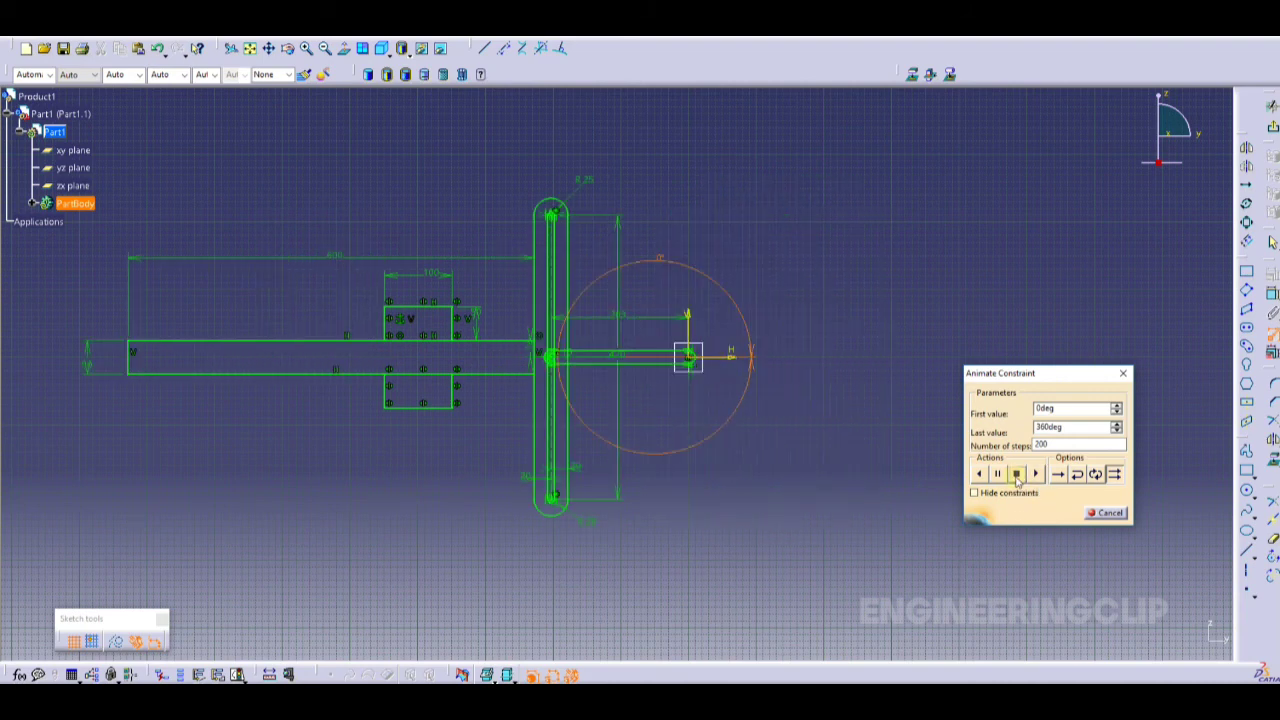
click(1100, 514)
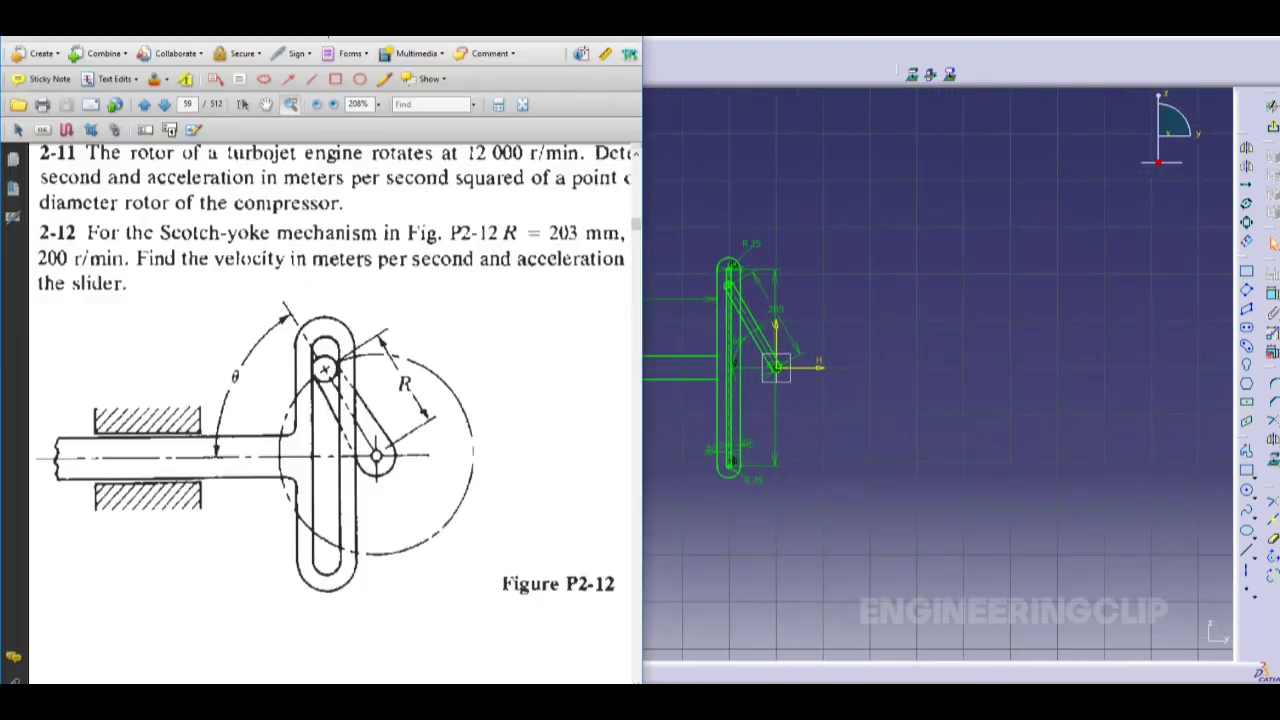
middle_drag(791, 520, 1026, 503)
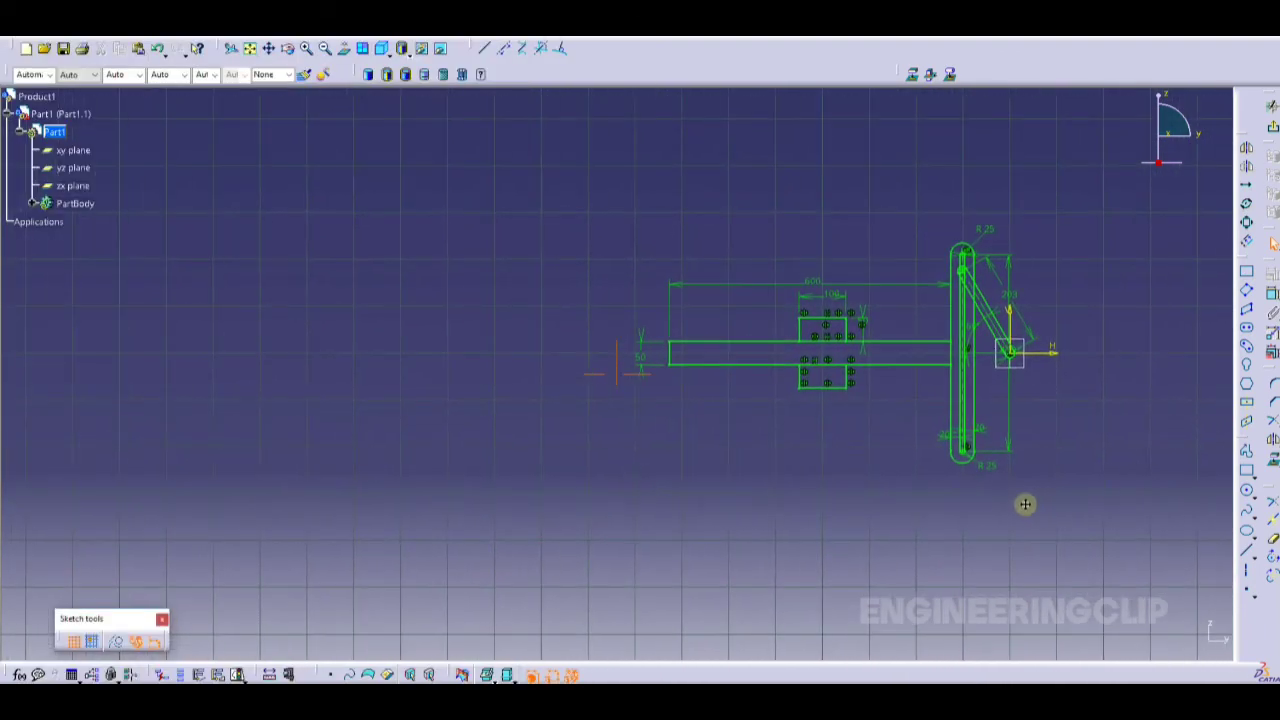